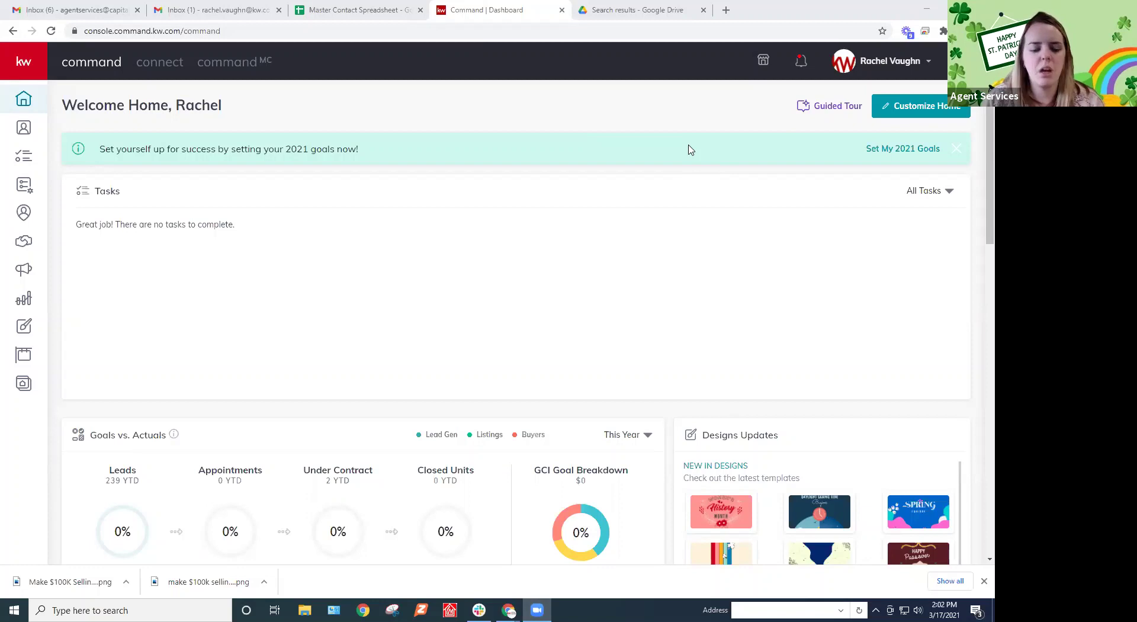
Dismiss the Chrome downloads bar, expand the side navigation, and bring up the account dropdown
{"action": "left_click", "coordinate": [984, 580]}
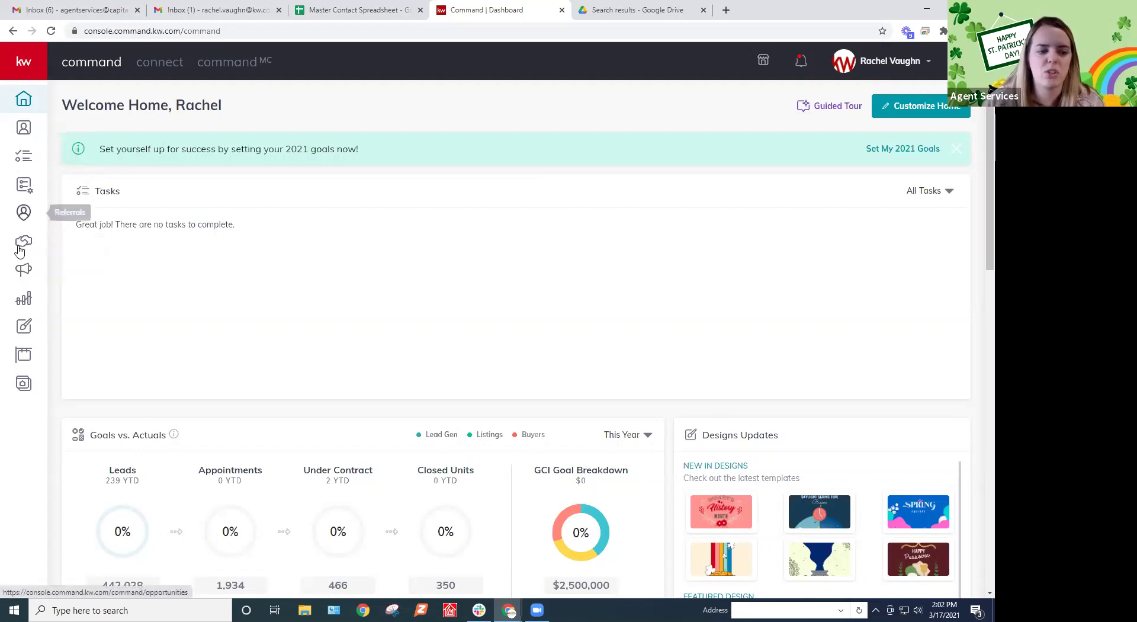
{"action": "left_click", "coordinate": [32, 64]}
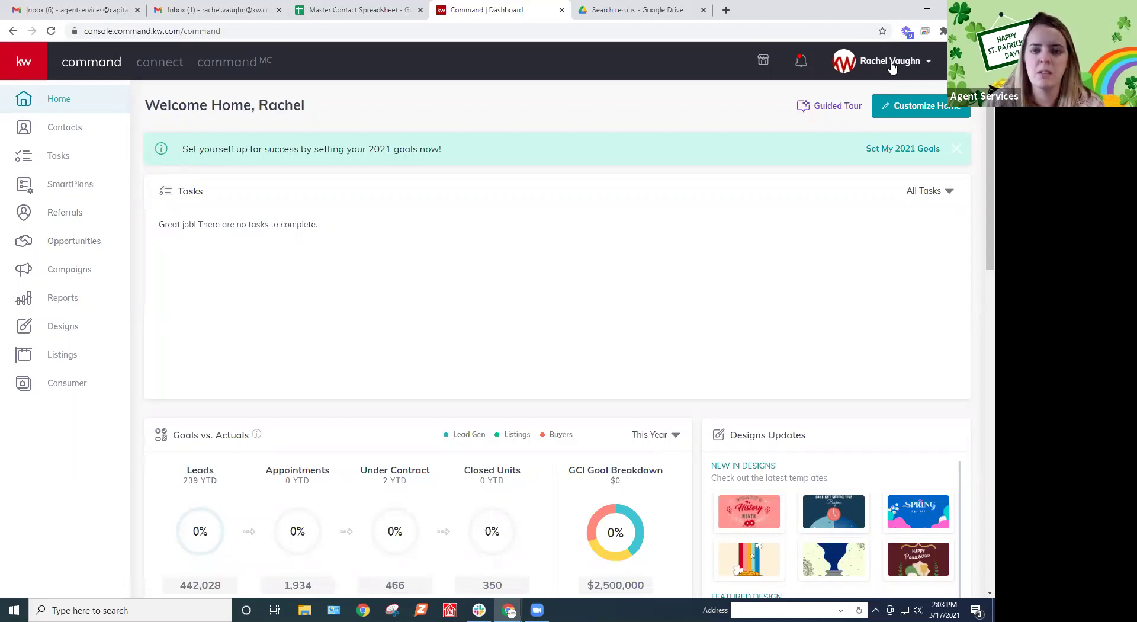
{"action": "left_click", "coordinate": [893, 67]}
Go to account Settings, scroll down to DocuSign, and launch KW Marketplace in a new tab
{"action": "left_click", "coordinate": [811, 213]}
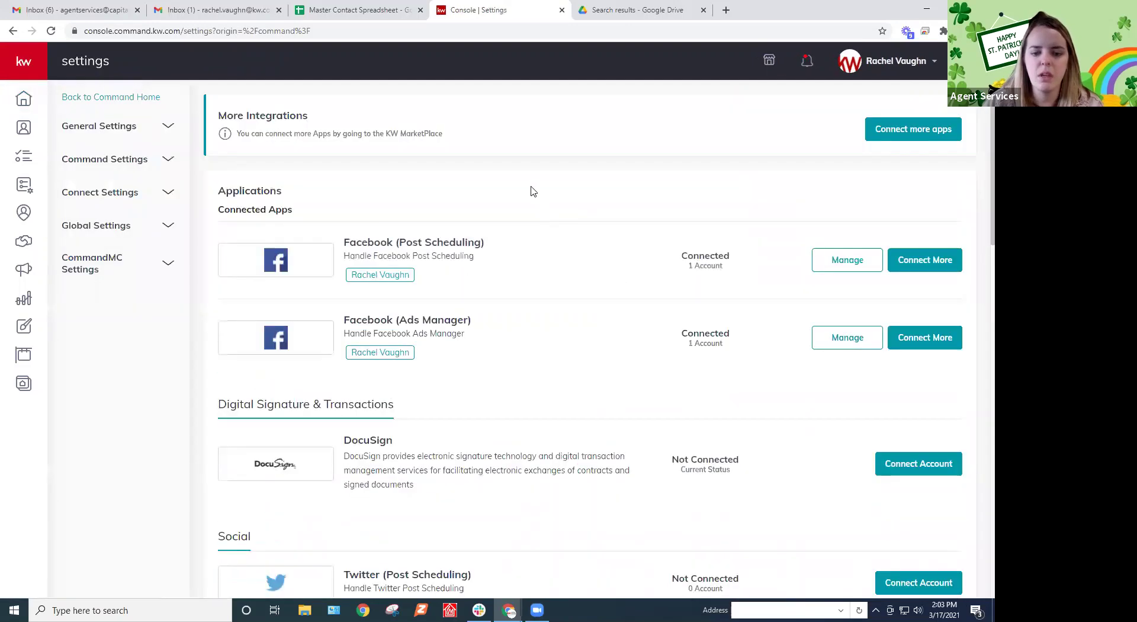
{"action": "scroll", "coordinate": [503, 338], "scroll_direction": "down", "scroll_amount": 3}
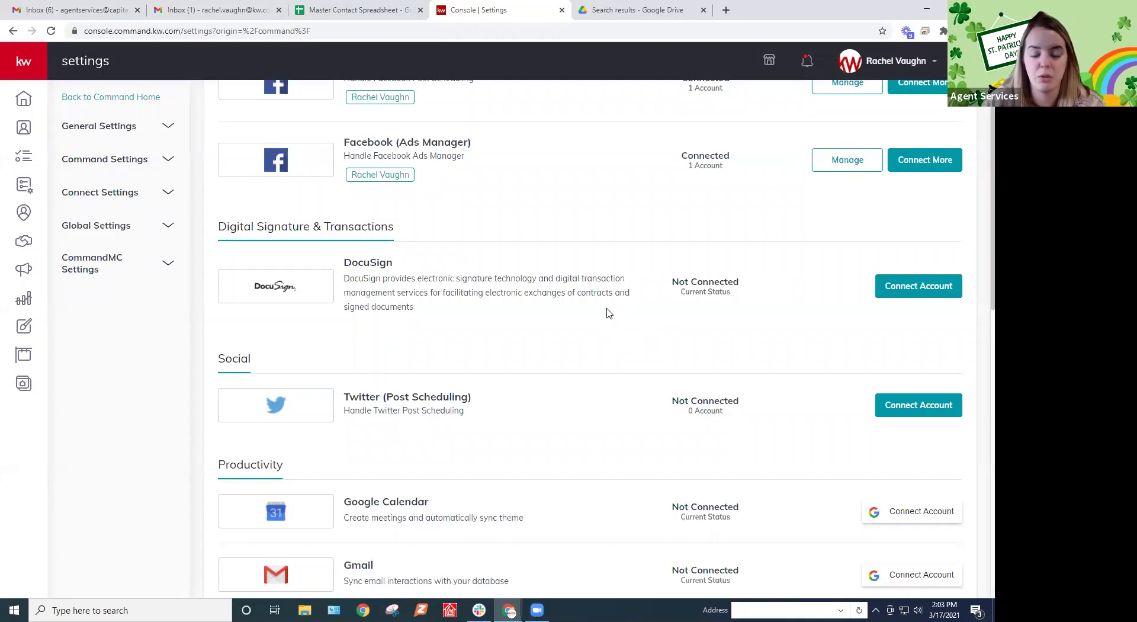
{"action": "left_click", "coordinate": [768, 61]}
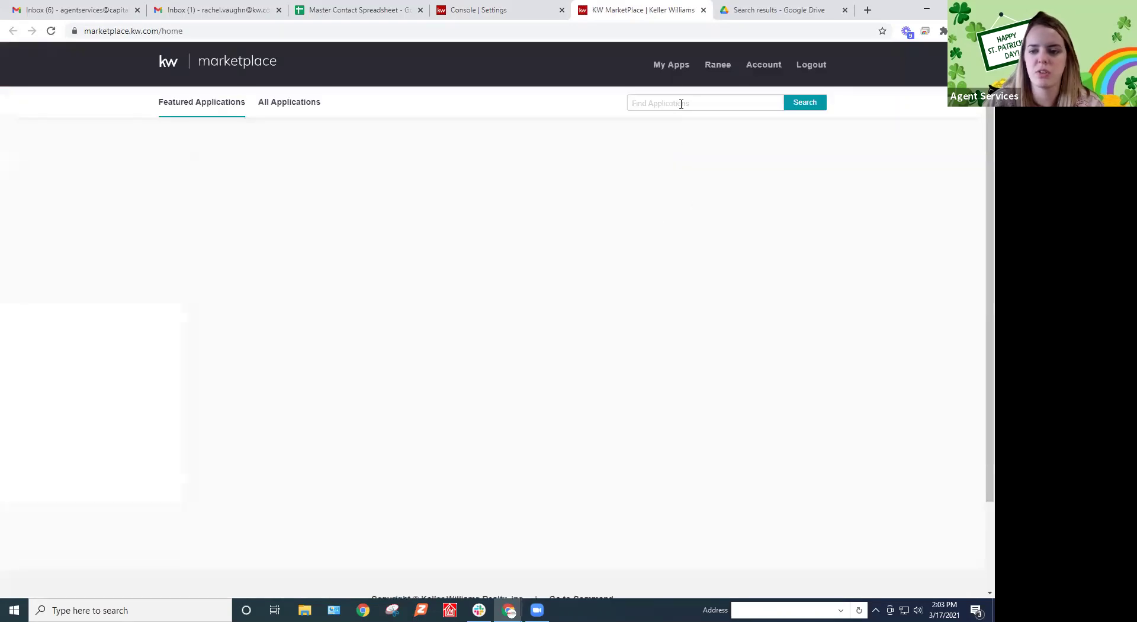
Search the marketplace for 'dotloop', view the DotLoop app page, then close the marketplace tab
{"action": "left_click", "coordinate": [681, 104]}
{"action": "type", "text": "dotloop"}
{"action": "key", "text": "Return"}
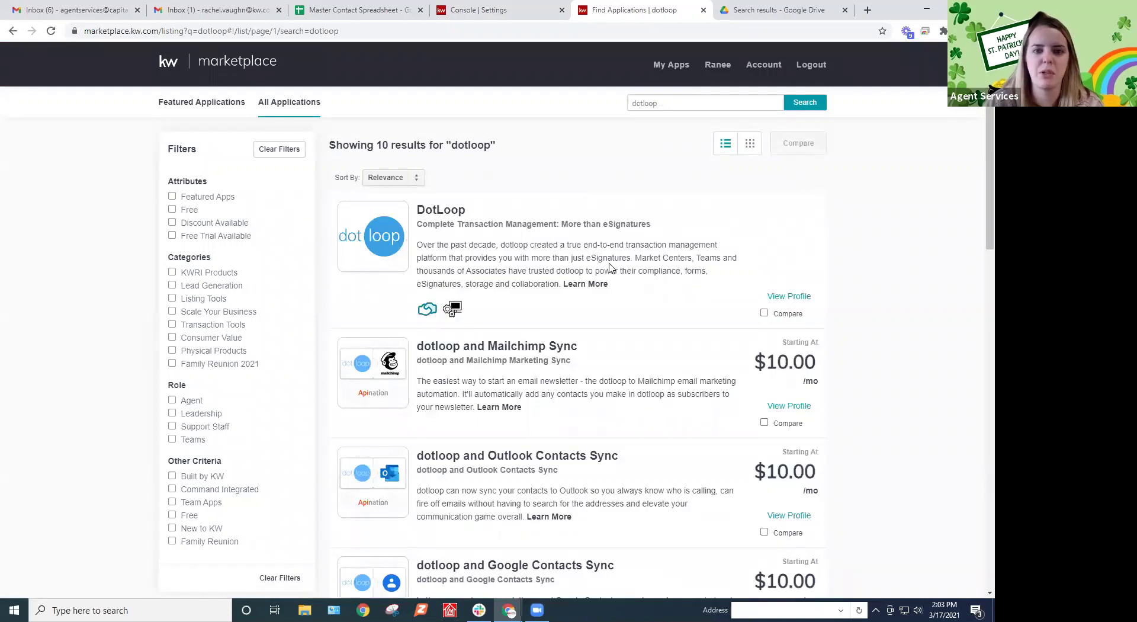
{"action": "left_click", "coordinate": [447, 212]}
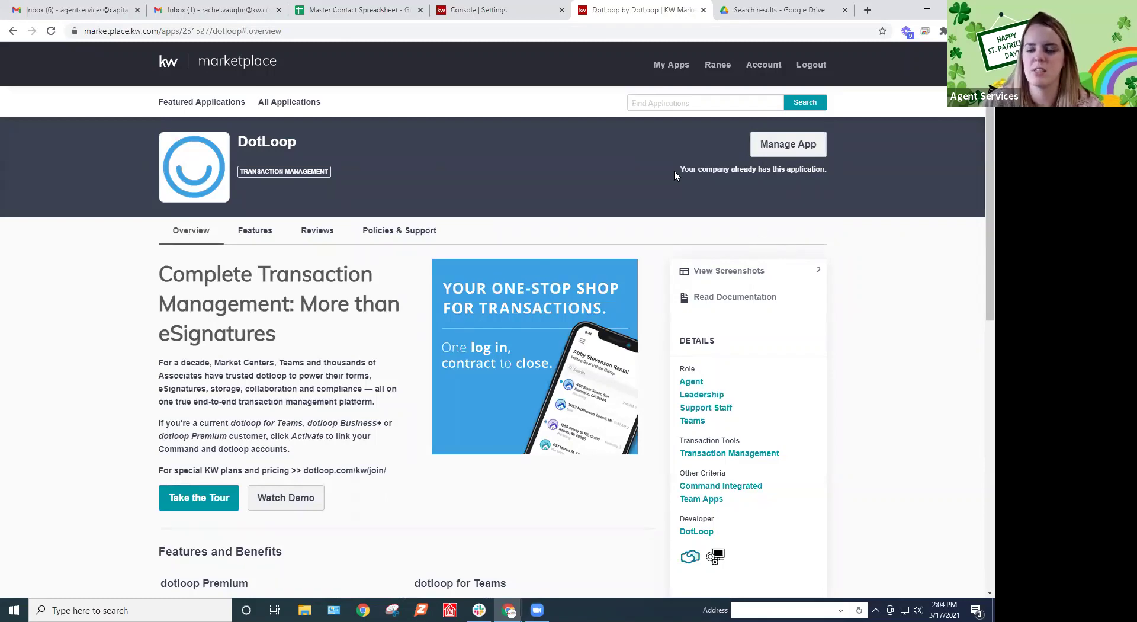
{"action": "left_click", "coordinate": [703, 10]}
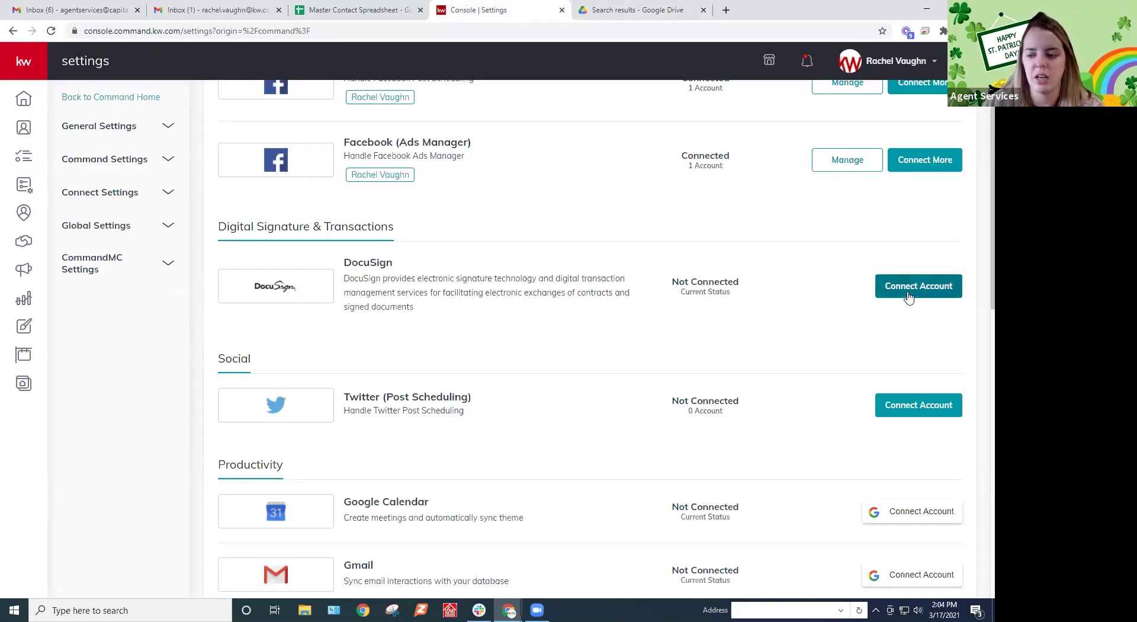
Connect DocuSign by logging in with the agent's existing DocuSign account credentials
{"action": "scroll", "coordinate": [680, 312], "scroll_direction": "up", "scroll_amount": 3}
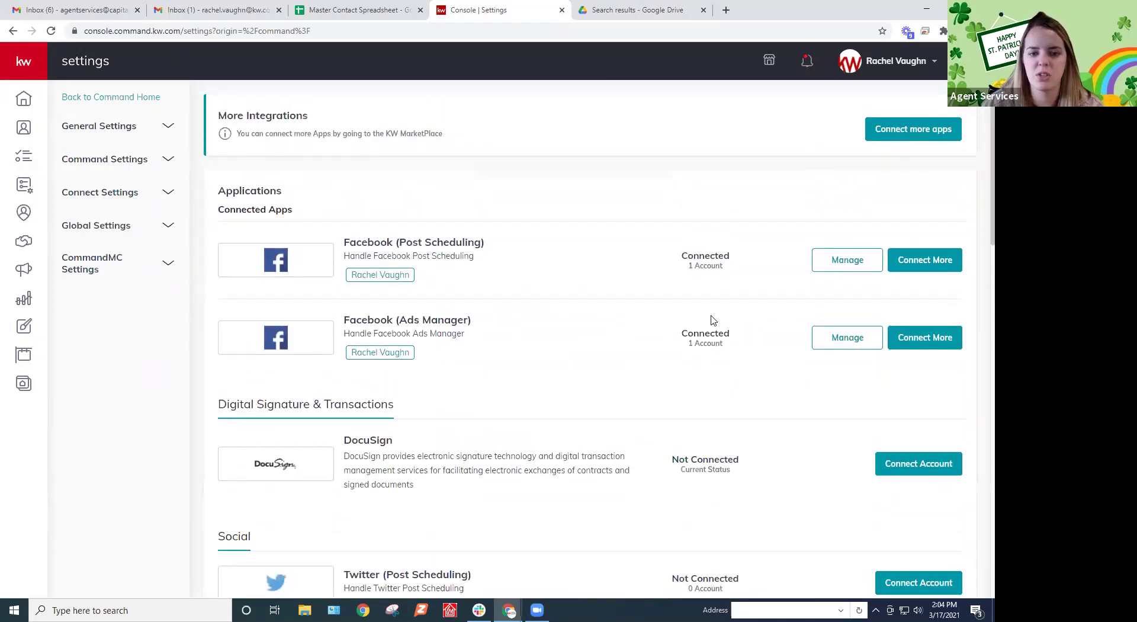
{"action": "scroll", "coordinate": [722, 333], "scroll_direction": "down", "scroll_amount": 4}
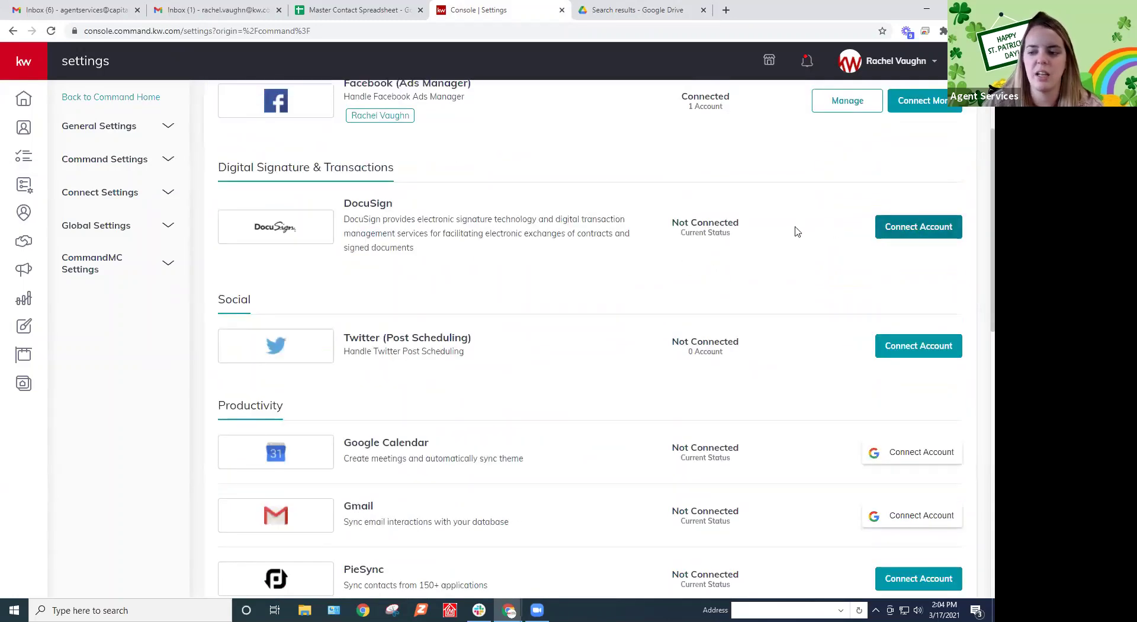
{"action": "left_click", "coordinate": [918, 229]}
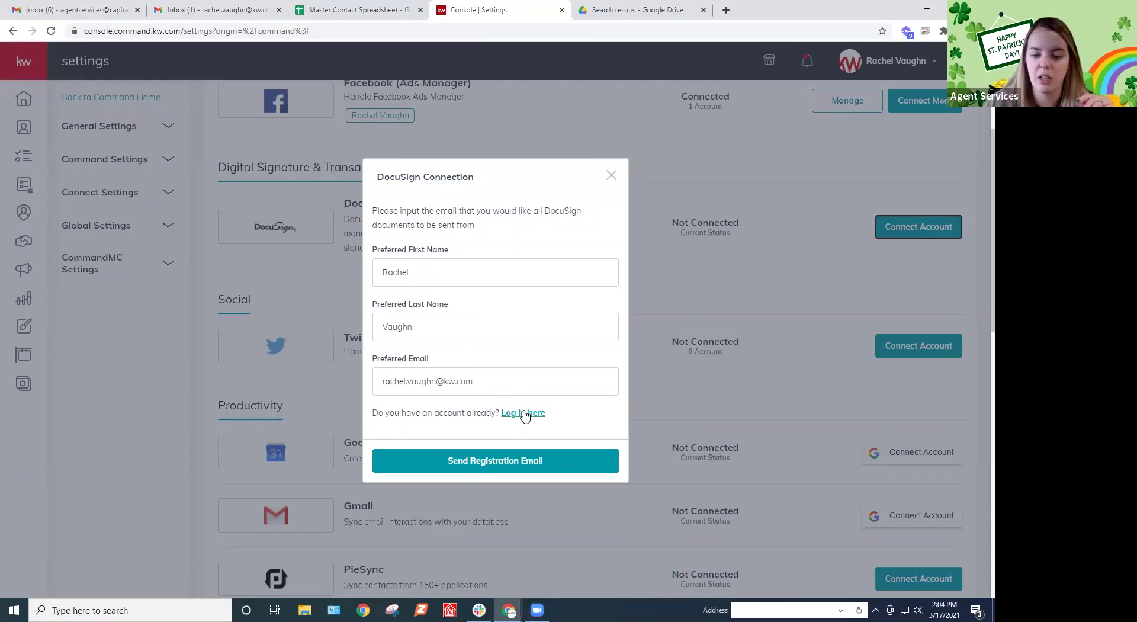
{"action": "left_click", "coordinate": [523, 413]}
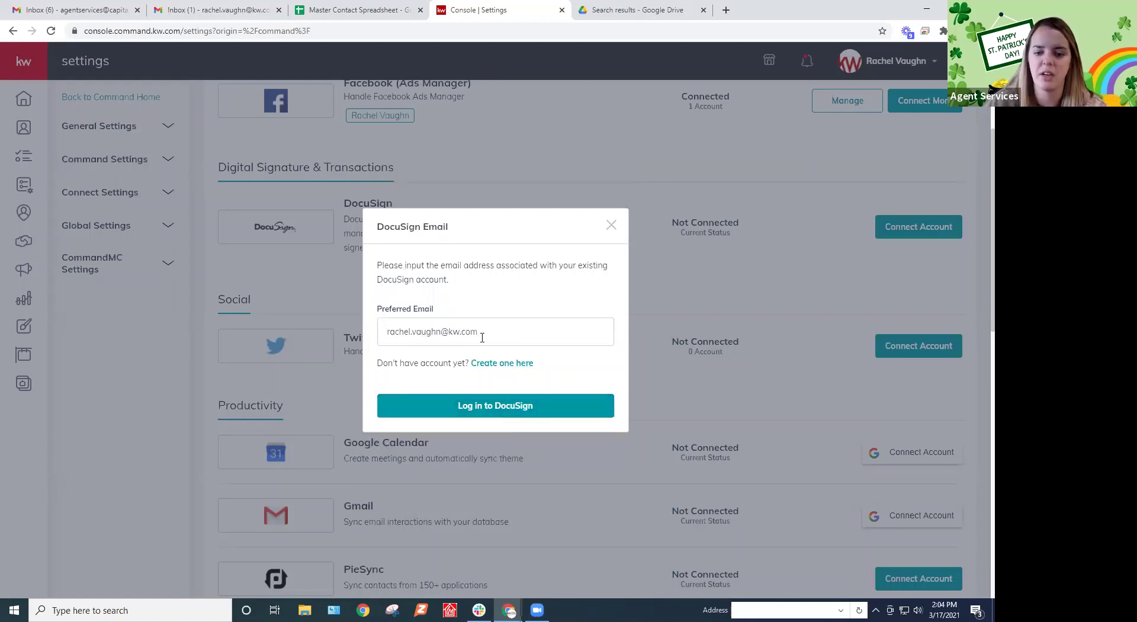
{"action": "left_click", "coordinate": [503, 416]}
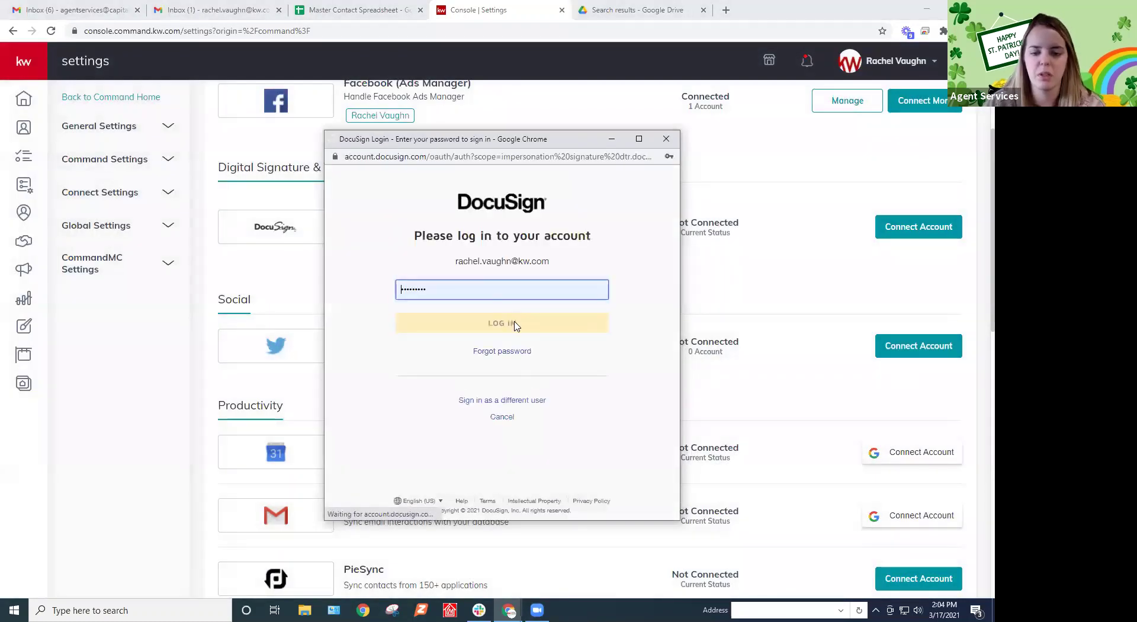
{"action": "left_click", "coordinate": [513, 325]}
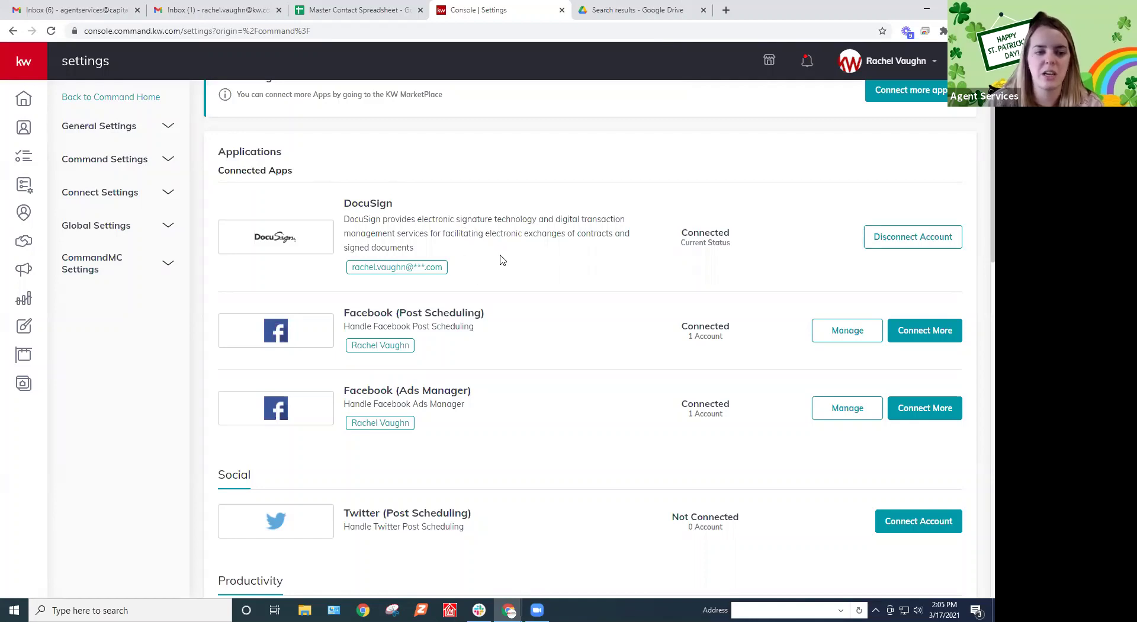
From Opportunities, open the Buyers Active board and the referral buyer card in the Showing column
{"action": "left_click", "coordinate": [51, 246]}
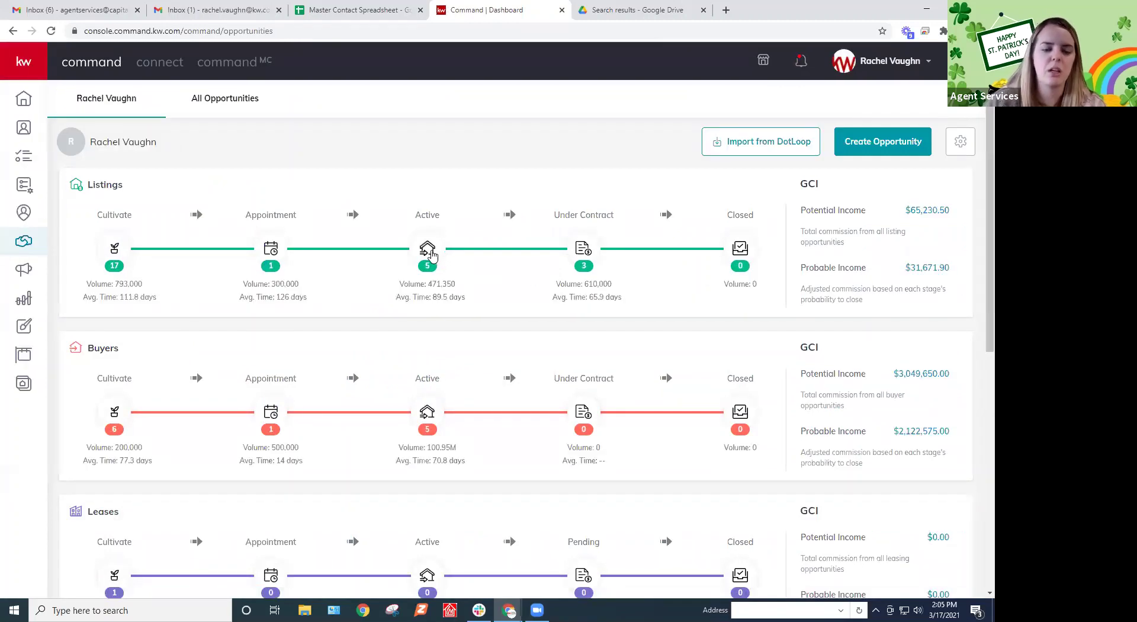
{"action": "scroll", "coordinate": [425, 337], "scroll_direction": "down", "scroll_amount": 2}
{"action": "left_click", "coordinate": [427, 300]}
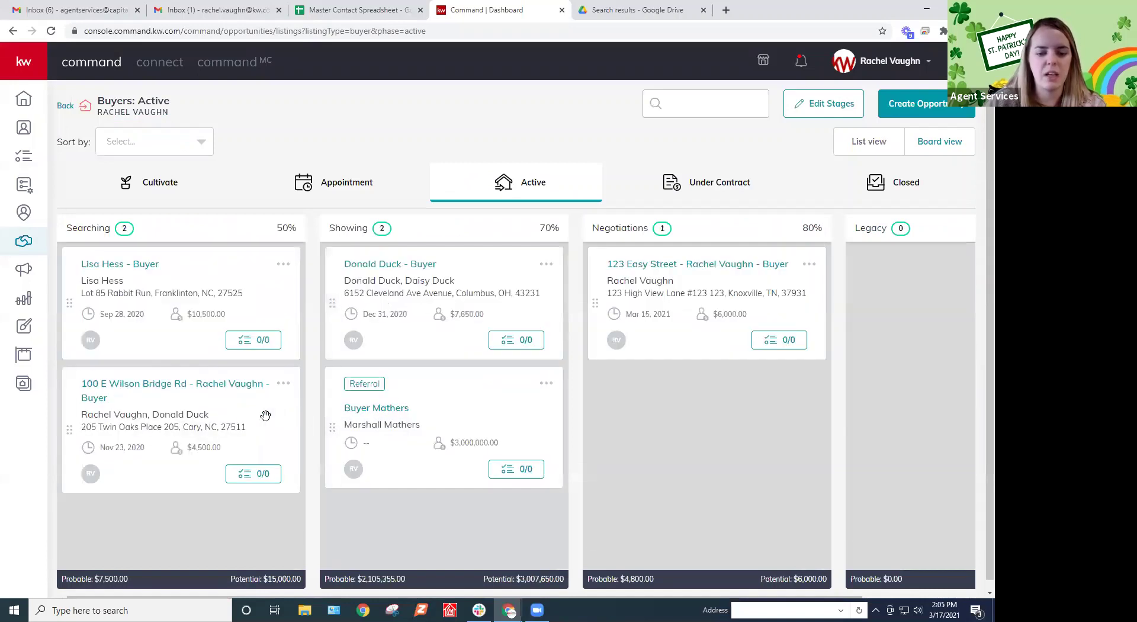
{"action": "left_click", "coordinate": [384, 408]}
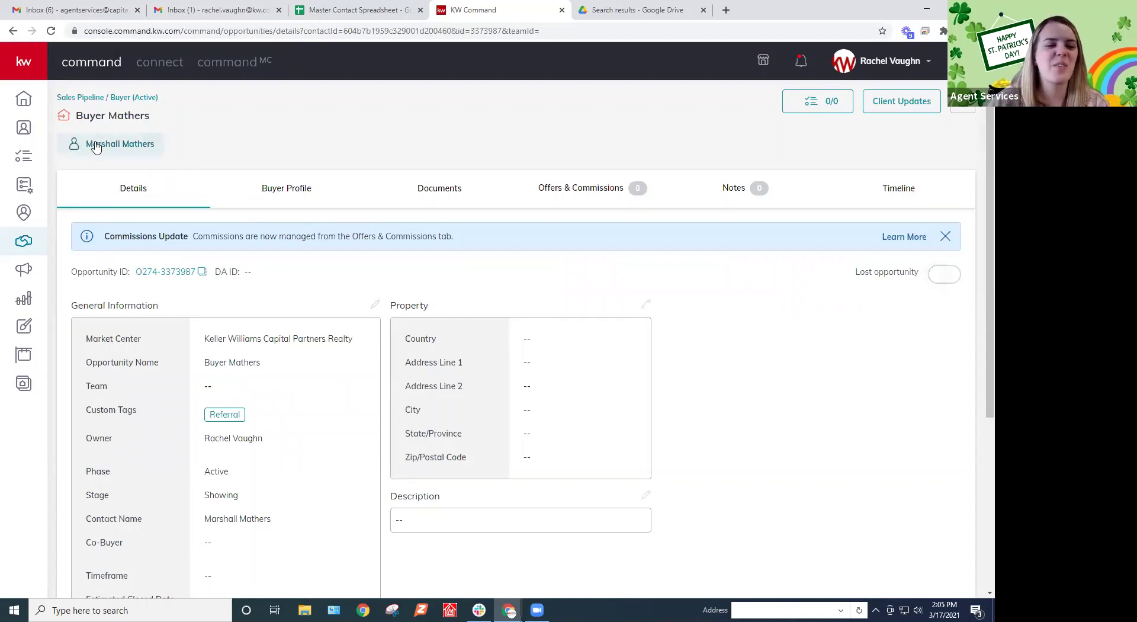
On the opportunity's Documents tab, choose Residential as the checklist type
{"action": "left_click", "coordinate": [580, 190]}
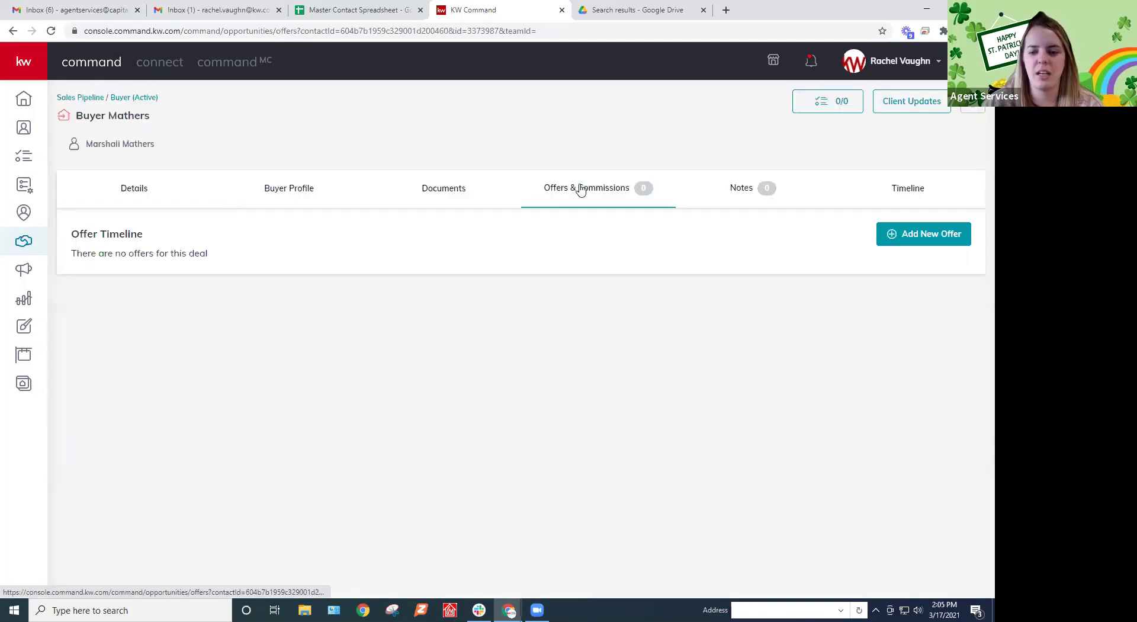
{"action": "left_click", "coordinate": [428, 193]}
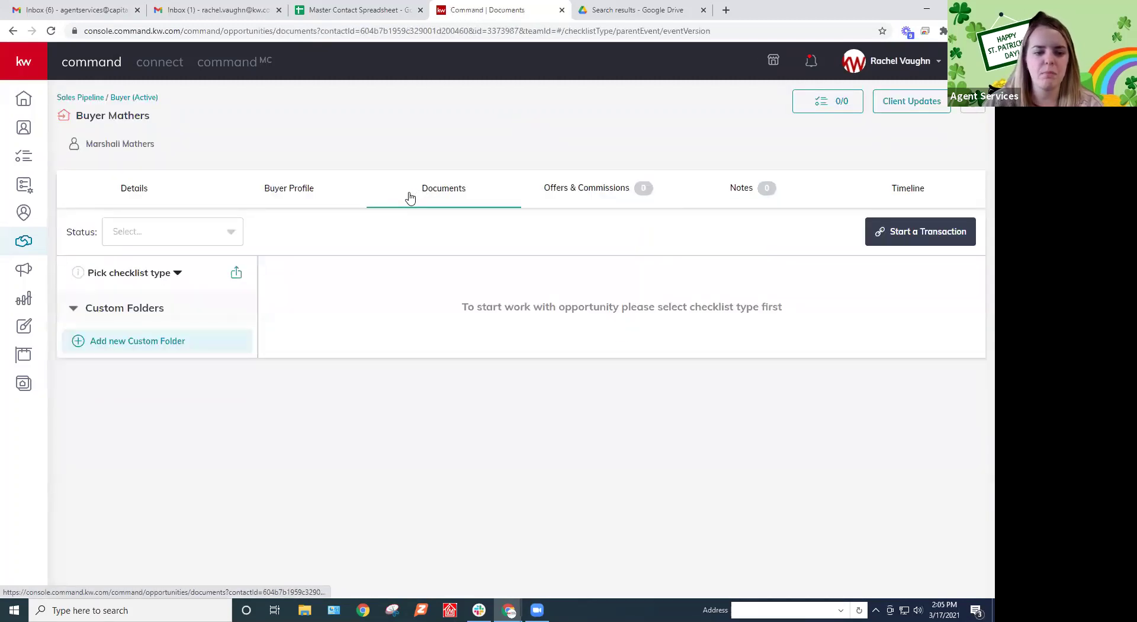
{"action": "left_click", "coordinate": [154, 273]}
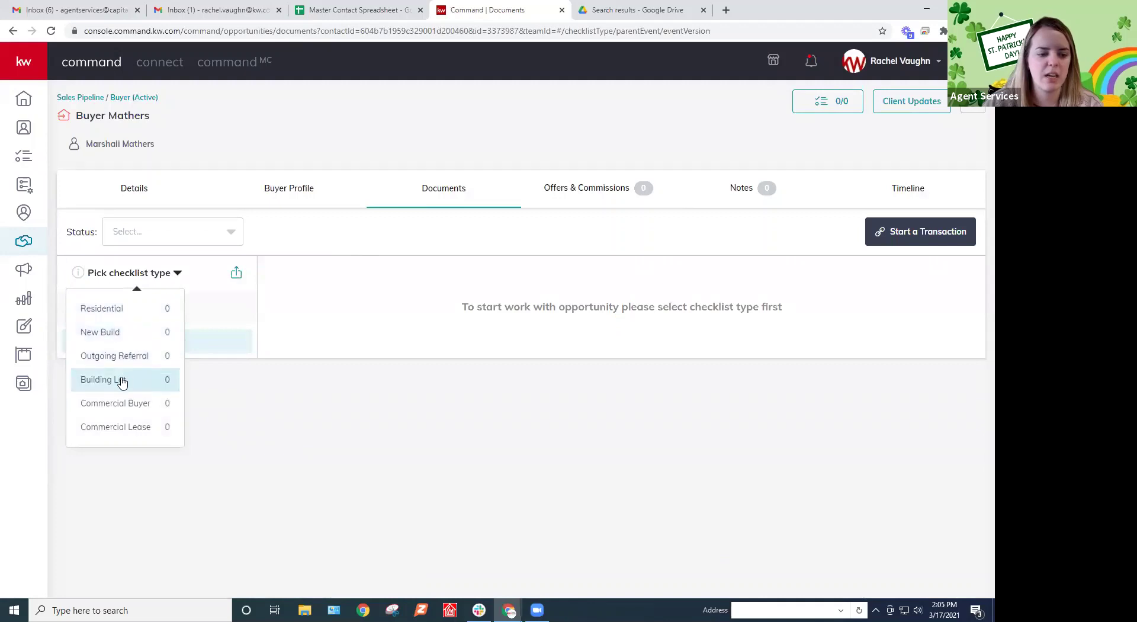
{"action": "left_click", "coordinate": [133, 309]}
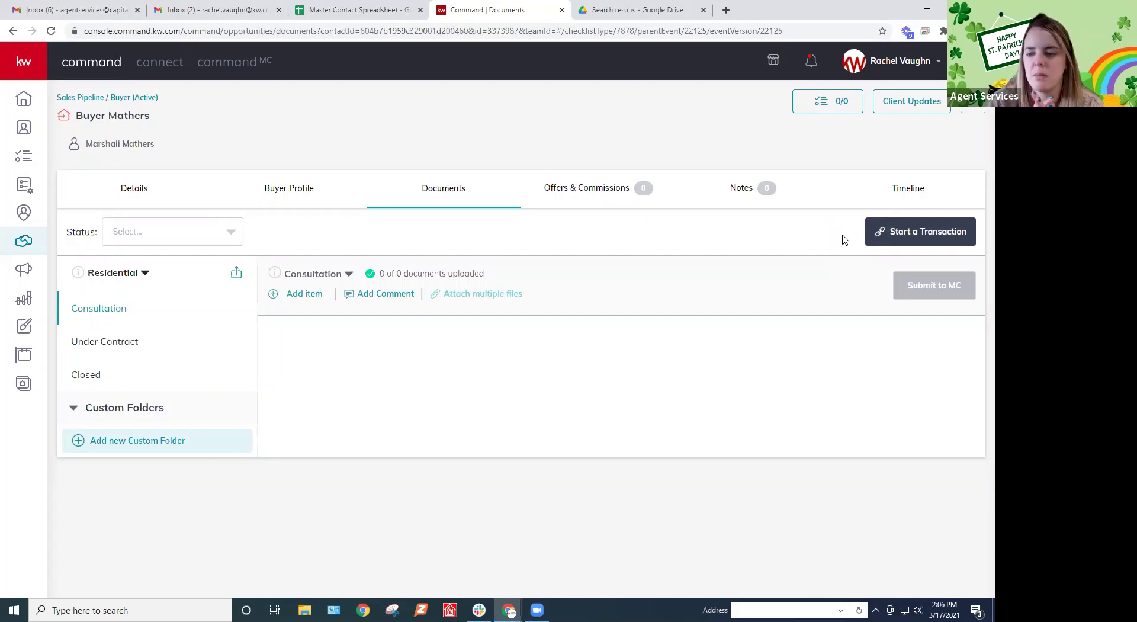
Start a DocuSign transaction for the opportunity and sign in to DocuSign Rooms with the saved email
{"action": "left_click", "coordinate": [904, 233]}
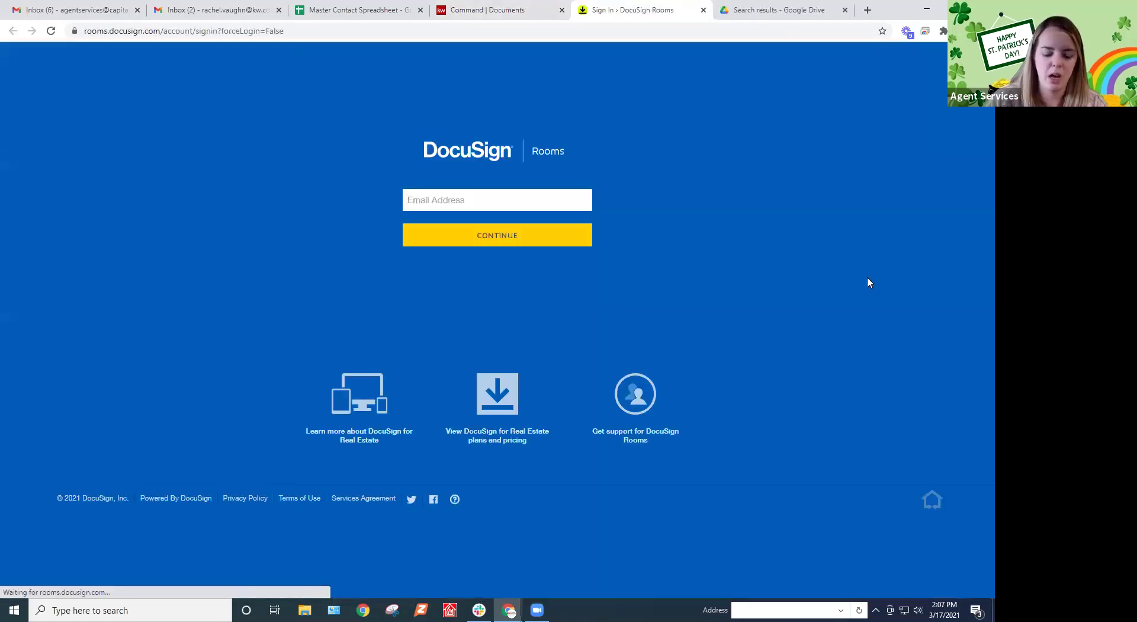
{"action": "left_click", "coordinate": [546, 231]}
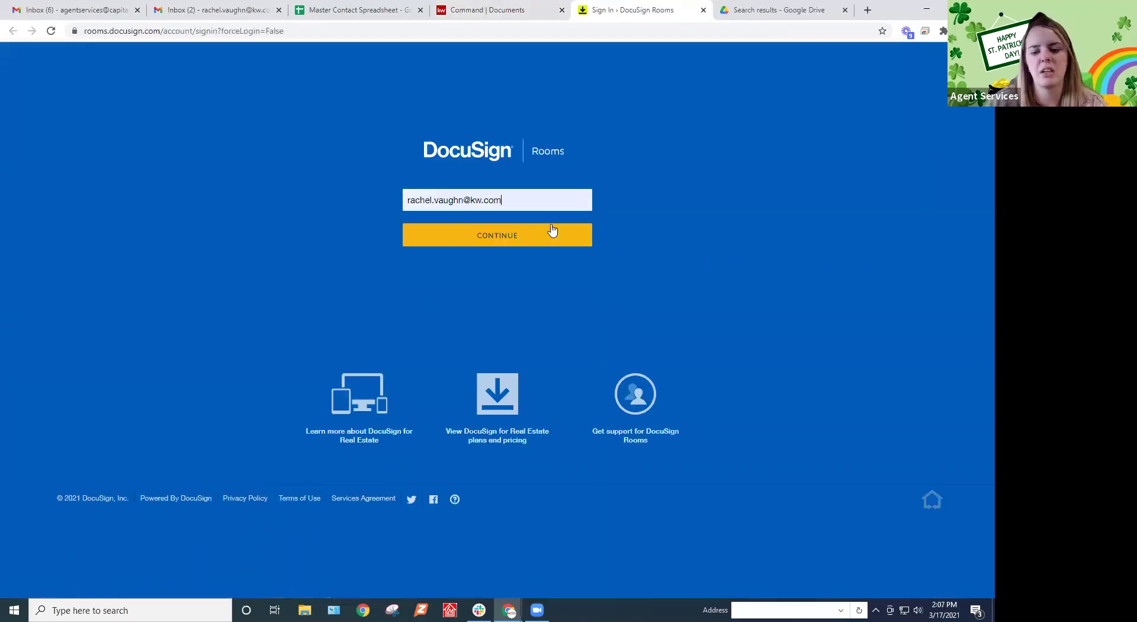
{"action": "left_click", "coordinate": [515, 235]}
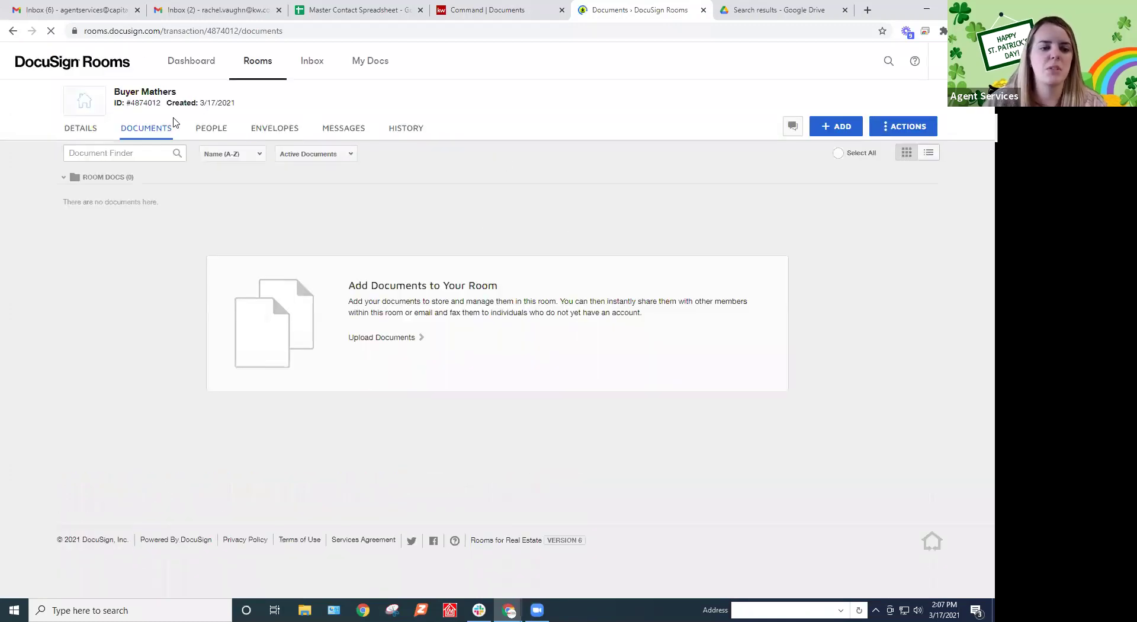
View the Buyer Mathers room Details in DocuSign Rooms, then open the opportunity's Details in Command
{"action": "left_click", "coordinate": [82, 130]}
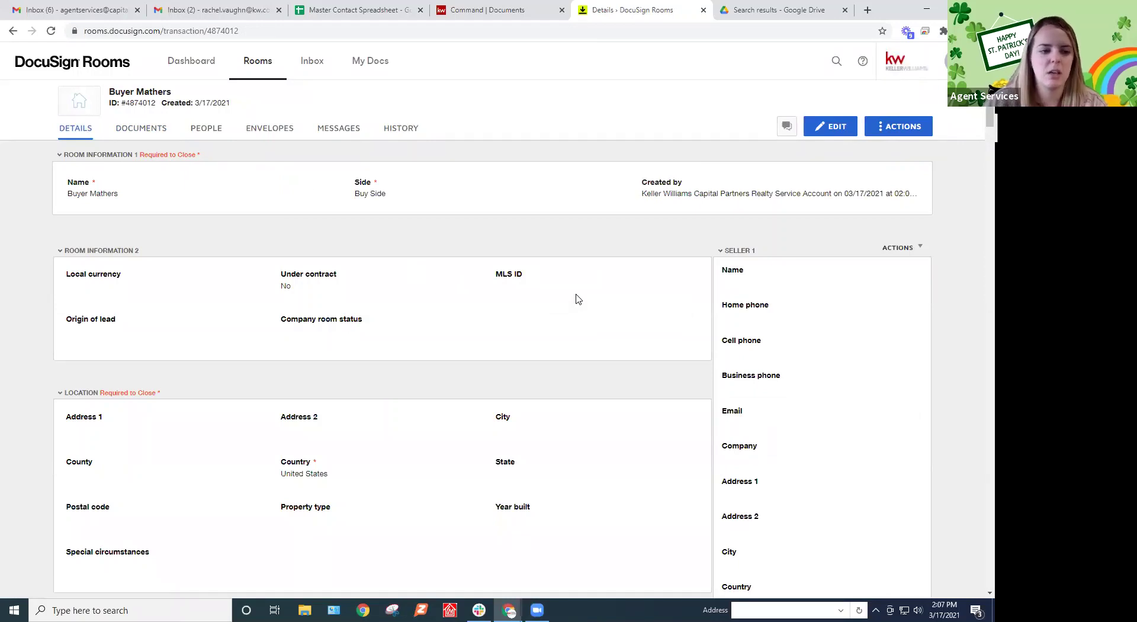
{"action": "scroll", "coordinate": [279, 180], "scroll_direction": "down", "scroll_amount": 1}
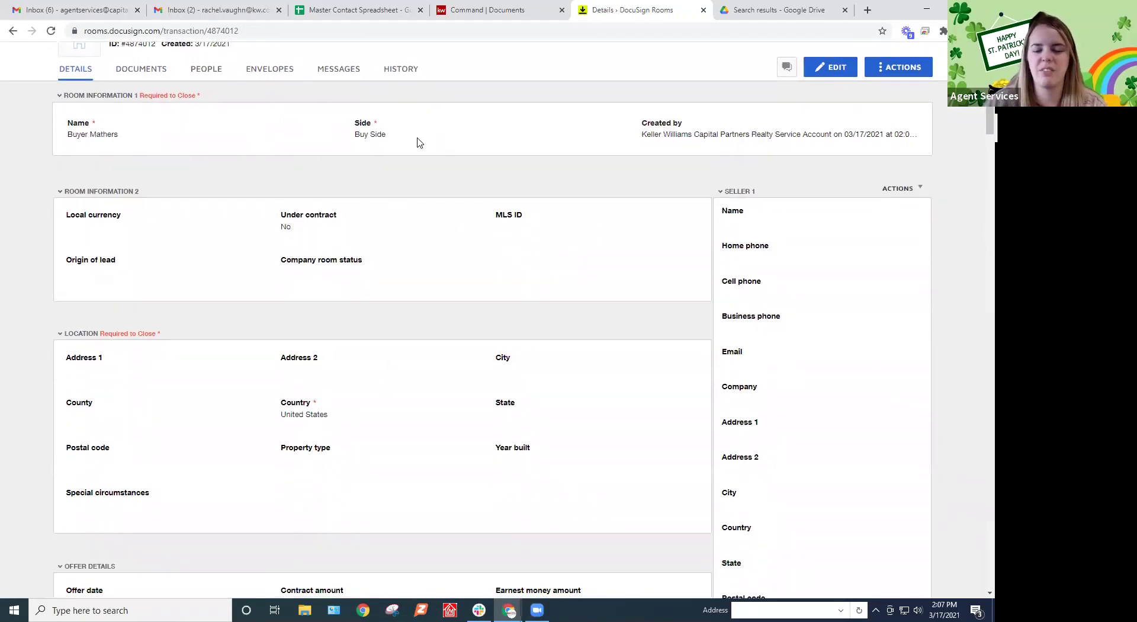
{"action": "left_click", "coordinate": [472, 13]}
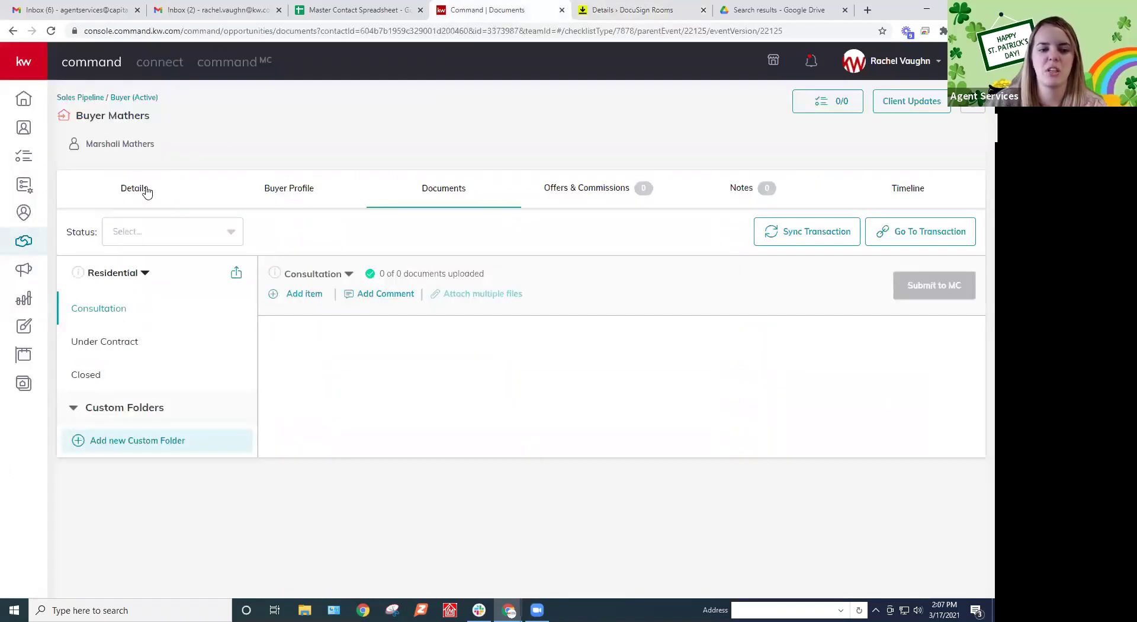
{"action": "left_click", "coordinate": [150, 186]}
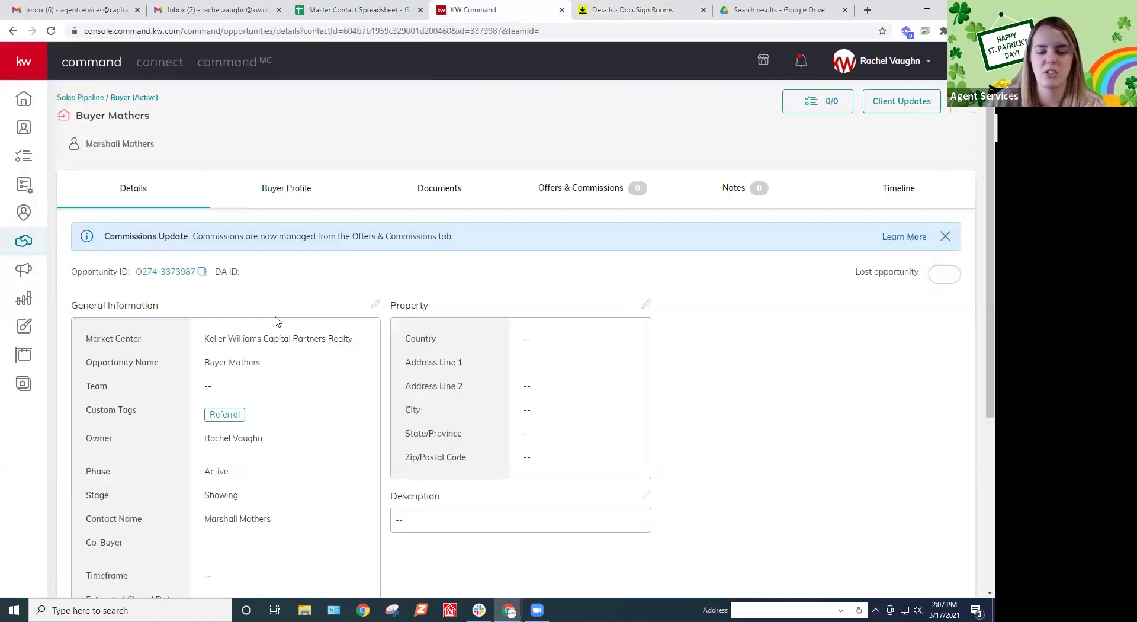
Scroll through the Buyer Mathers room details again, then return to the Command opportunity details
{"action": "left_click", "coordinate": [612, 6]}
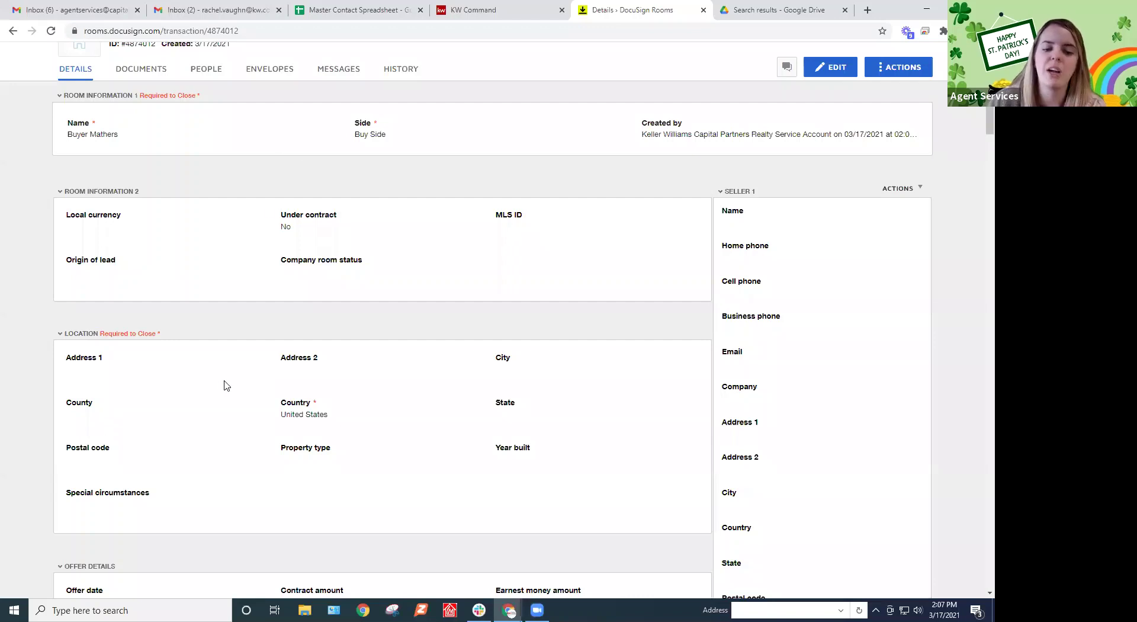
{"action": "left_click", "coordinate": [468, 7]}
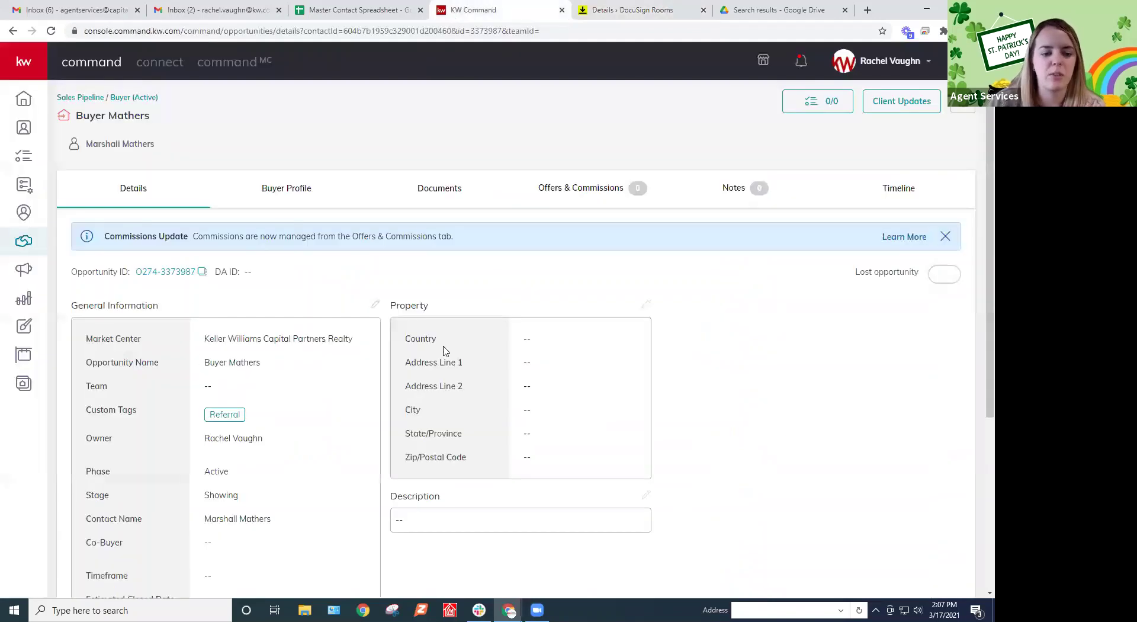
{"action": "left_click", "coordinate": [632, 8]}
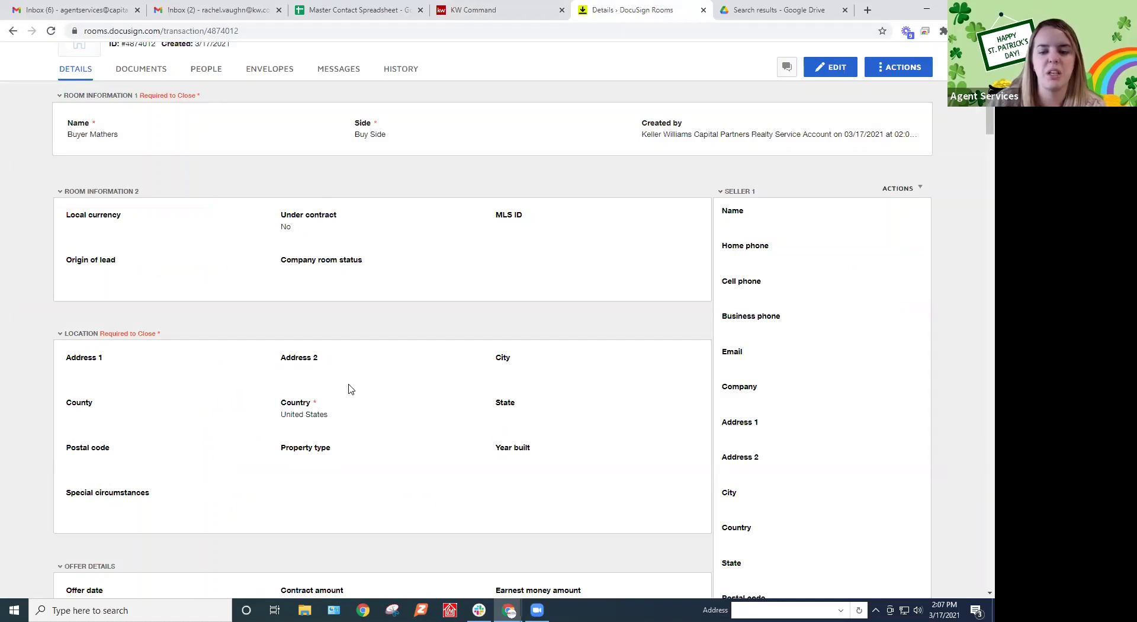
{"action": "scroll", "coordinate": [422, 394], "scroll_direction": "up", "scroll_amount": 1}
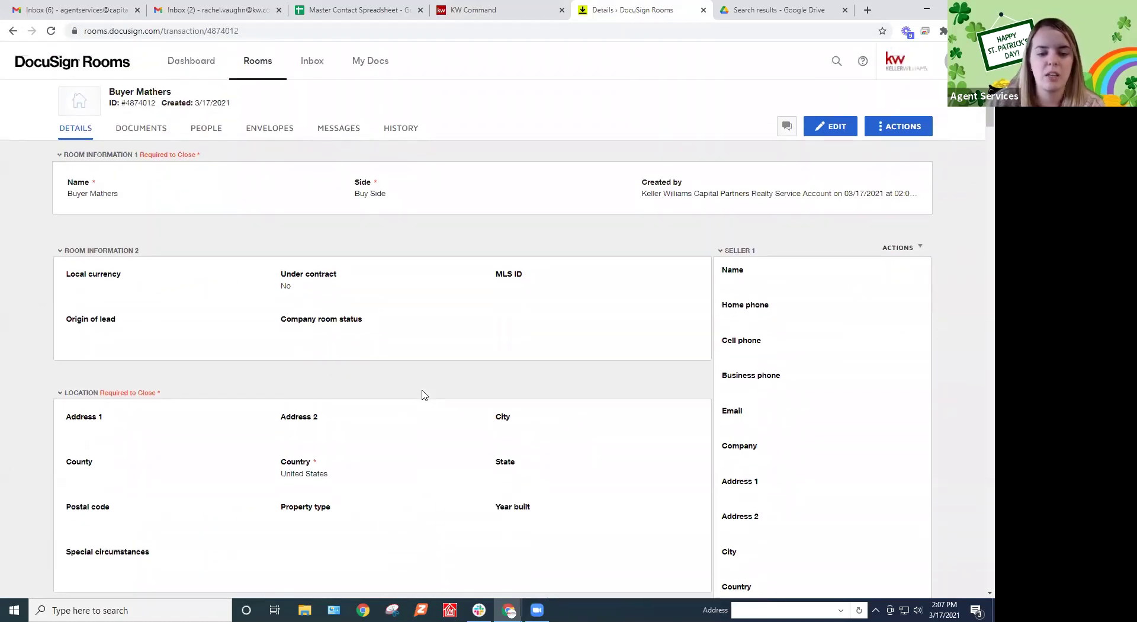
{"action": "scroll", "coordinate": [415, 385], "scroll_direction": "down", "scroll_amount": 3}
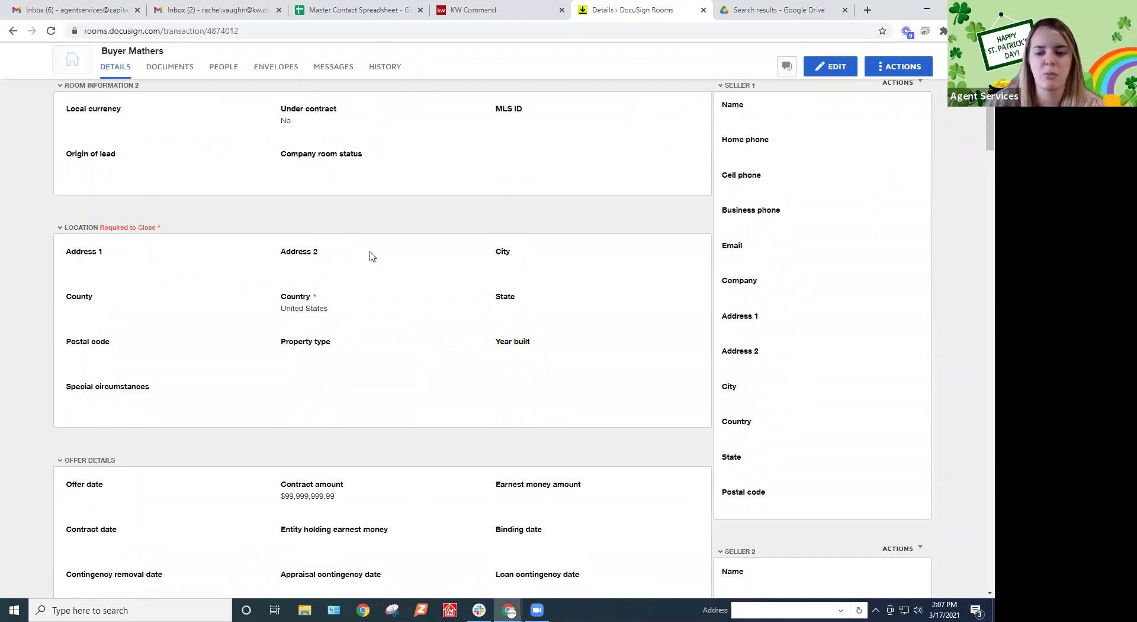
{"action": "scroll", "coordinate": [371, 256], "scroll_direction": "down", "scroll_amount": 1}
{"action": "scroll", "coordinate": [372, 256], "scroll_direction": "down", "scroll_amount": 2}
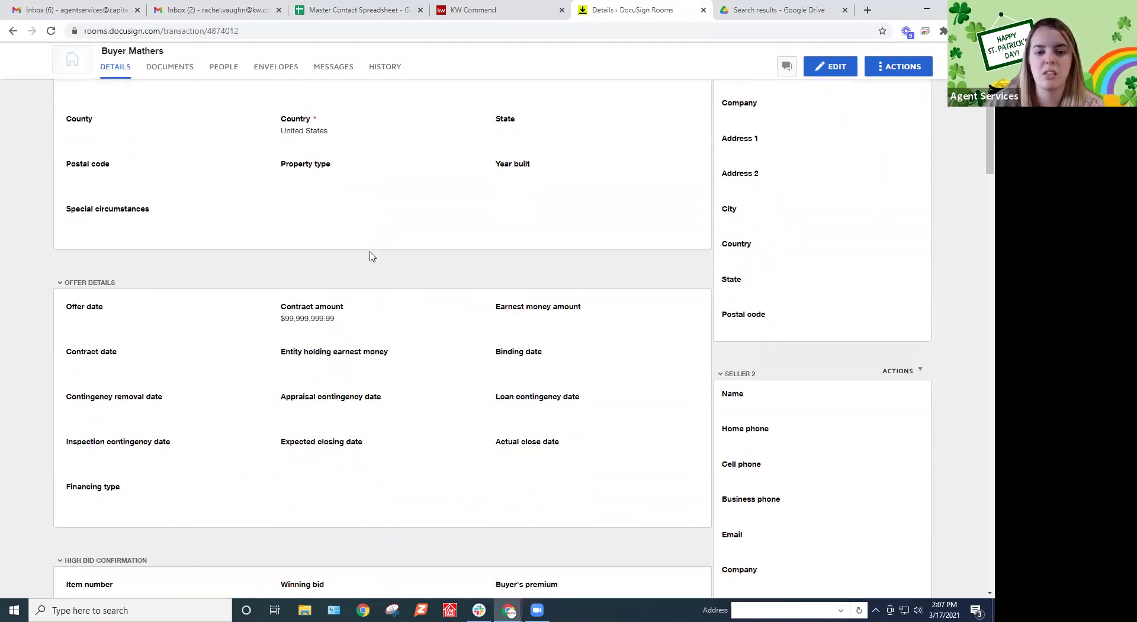
{"action": "scroll", "coordinate": [413, 273], "scroll_direction": "up", "scroll_amount": 1}
{"action": "scroll", "coordinate": [414, 273], "scroll_direction": "up", "scroll_amount": 2}
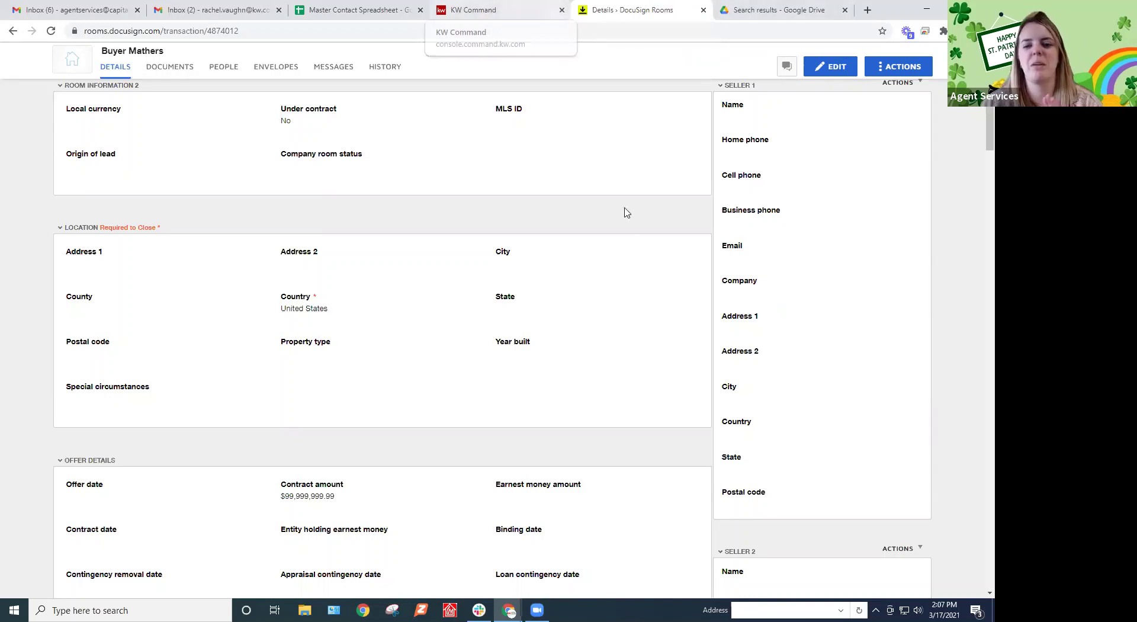
{"action": "scroll", "coordinate": [500, 302], "scroll_direction": "up", "scroll_amount": 3}
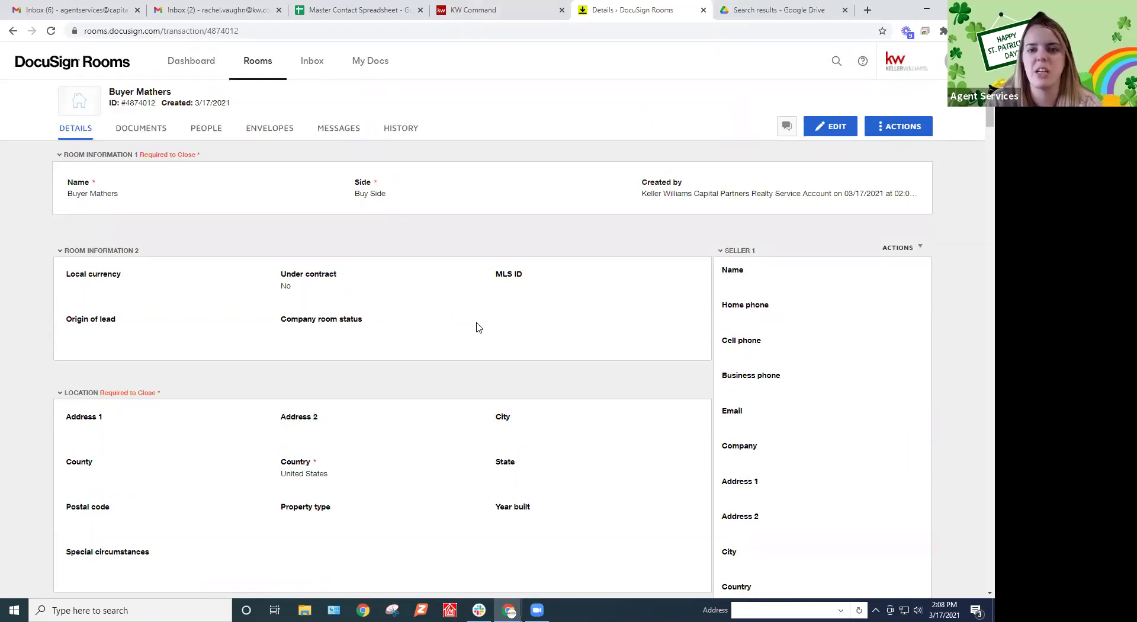
{"action": "left_click", "coordinate": [521, 9]}
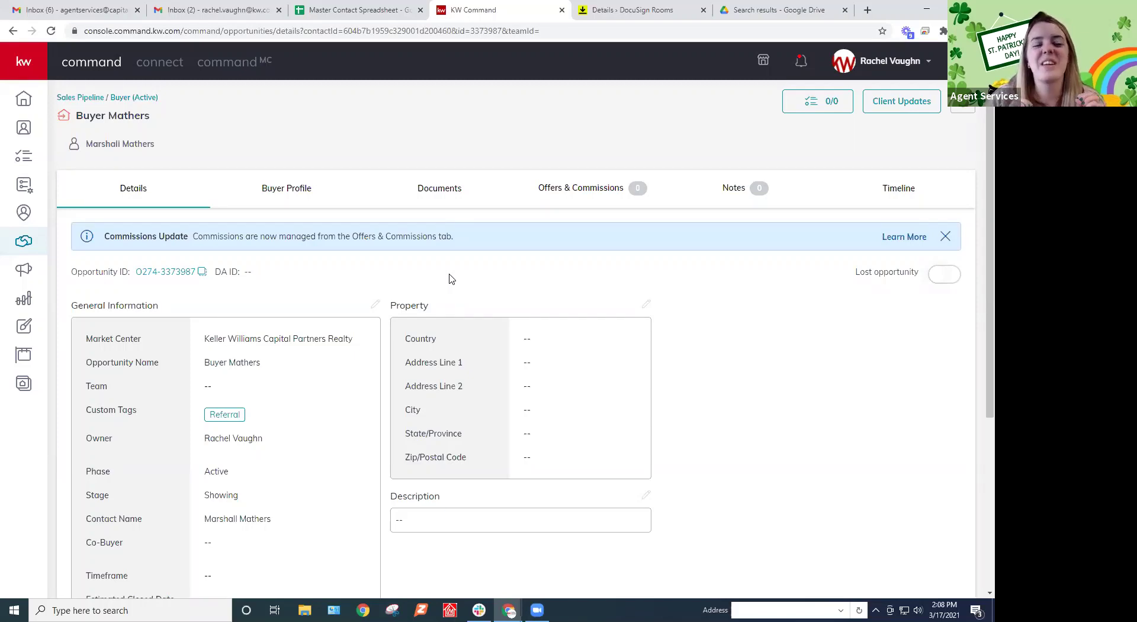
Switch to the Documents tab and select the Under Contract folder with its 25 checklist items
{"action": "left_click", "coordinate": [435, 194]}
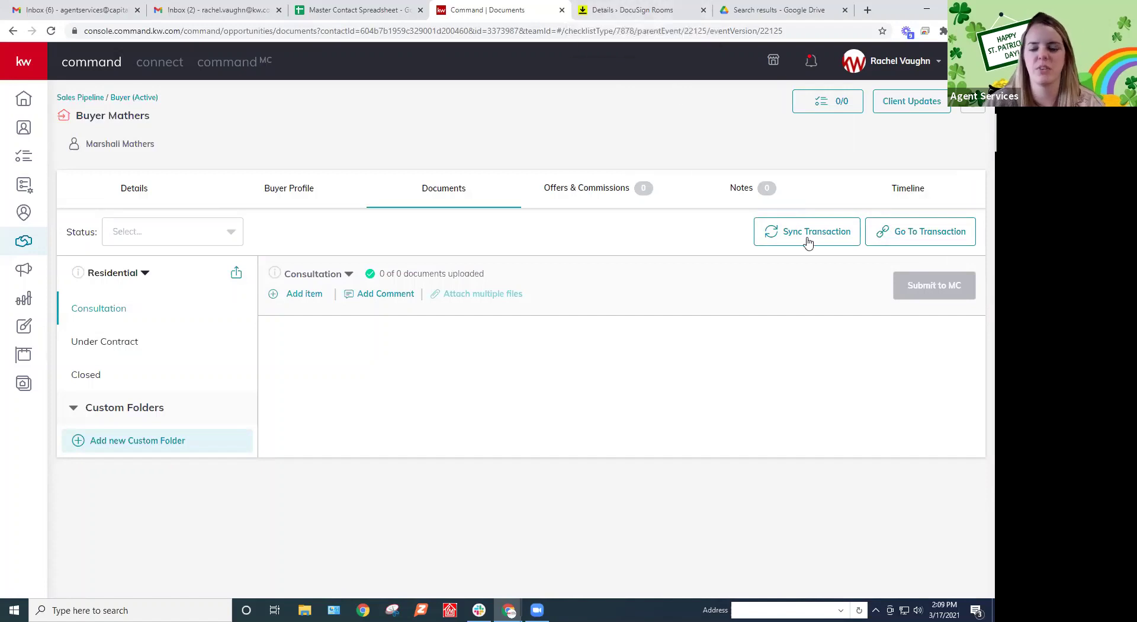
{"action": "left_click", "coordinate": [134, 337]}
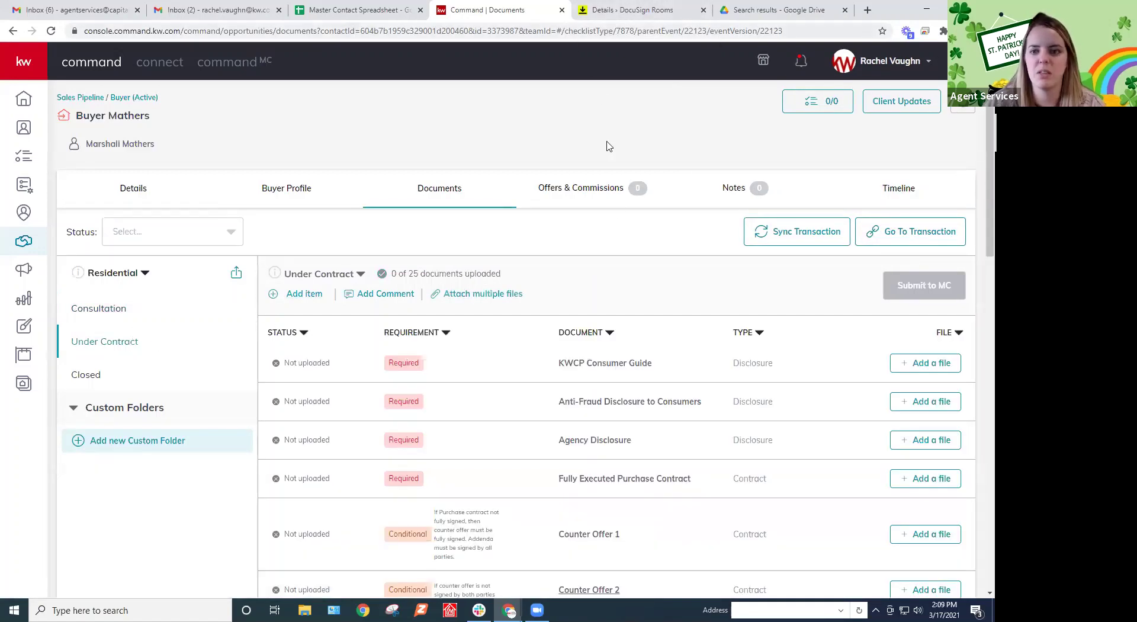
Upload New Builder Class 3_16.pdf from Downloads and assign it to the KWCP Consumer Guide
{"action": "scroll", "coordinate": [645, 376], "scroll_direction": "down", "scroll_amount": 3}
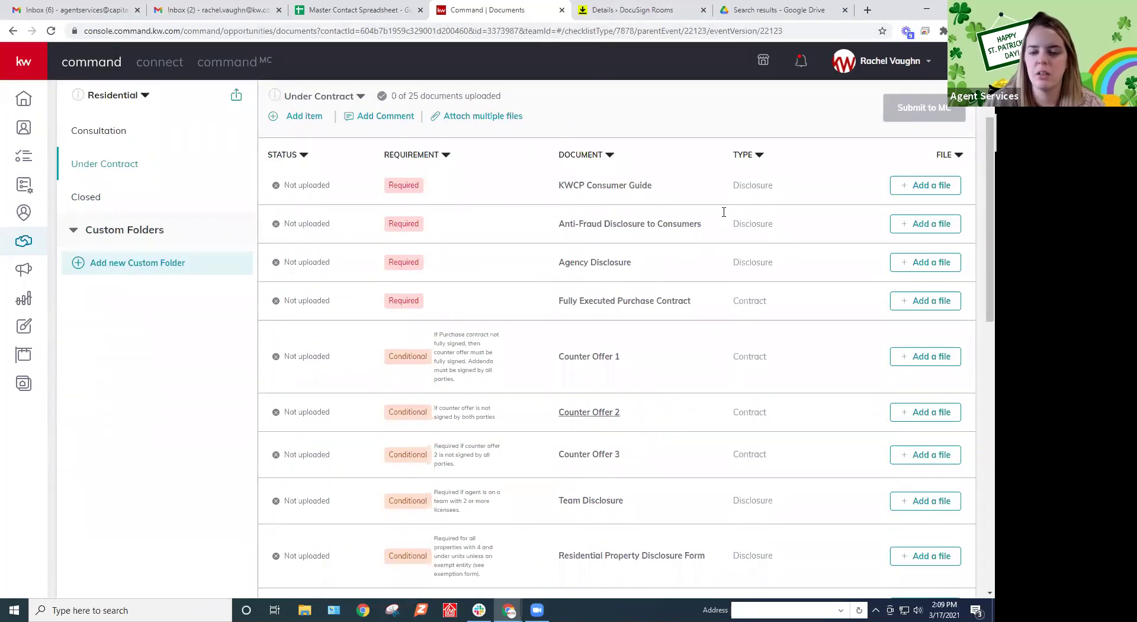
{"action": "scroll", "coordinate": [924, 244], "scroll_direction": "up", "scroll_amount": 1}
{"action": "scroll", "coordinate": [924, 246], "scroll_direction": "down", "scroll_amount": 1}
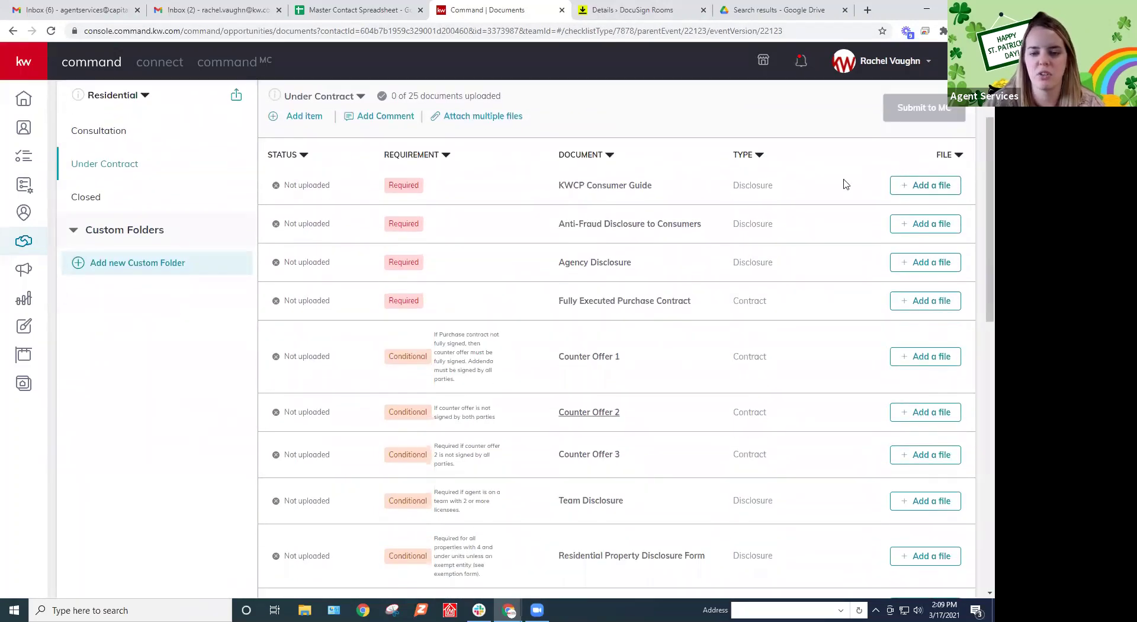
{"action": "left_click", "coordinate": [925, 186]}
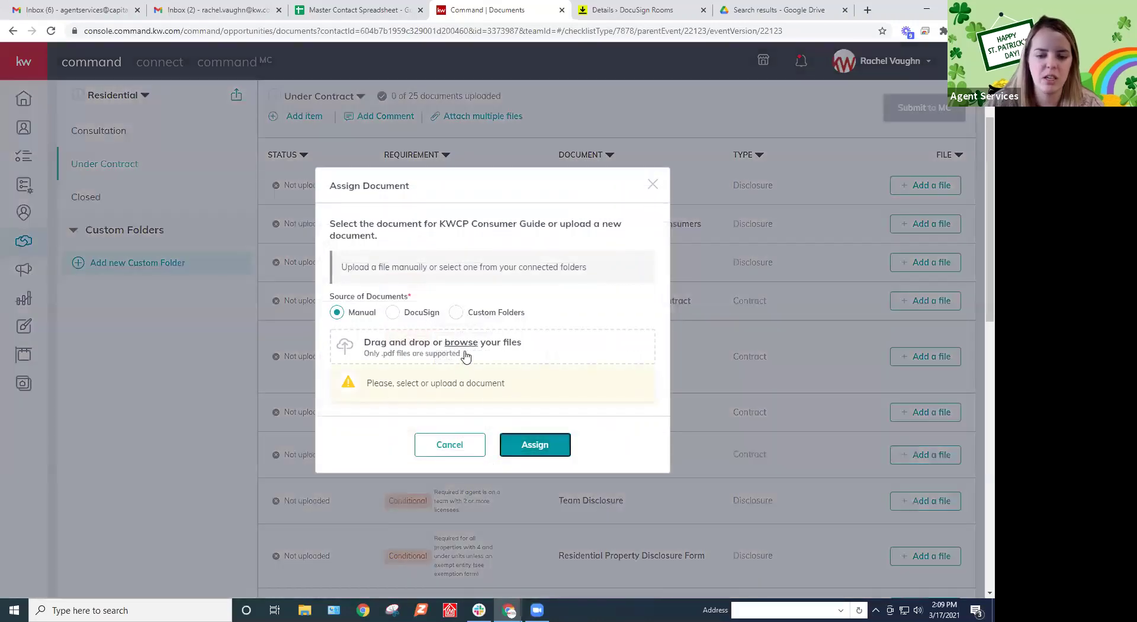
{"action": "left_click", "coordinate": [461, 344]}
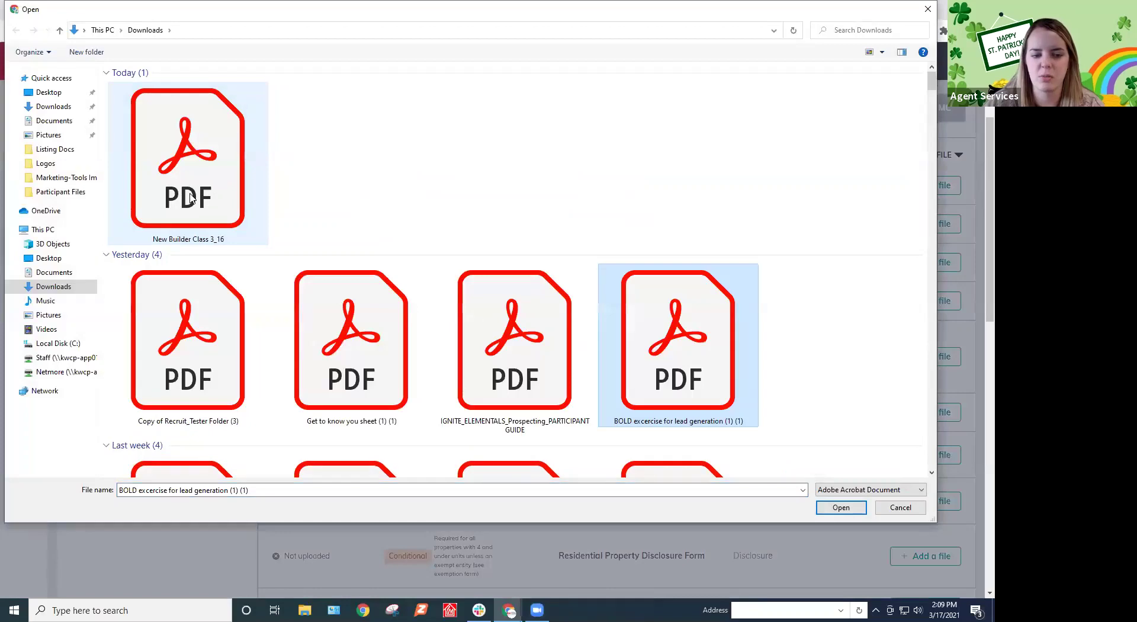
{"action": "double_click", "coordinate": [194, 201]}
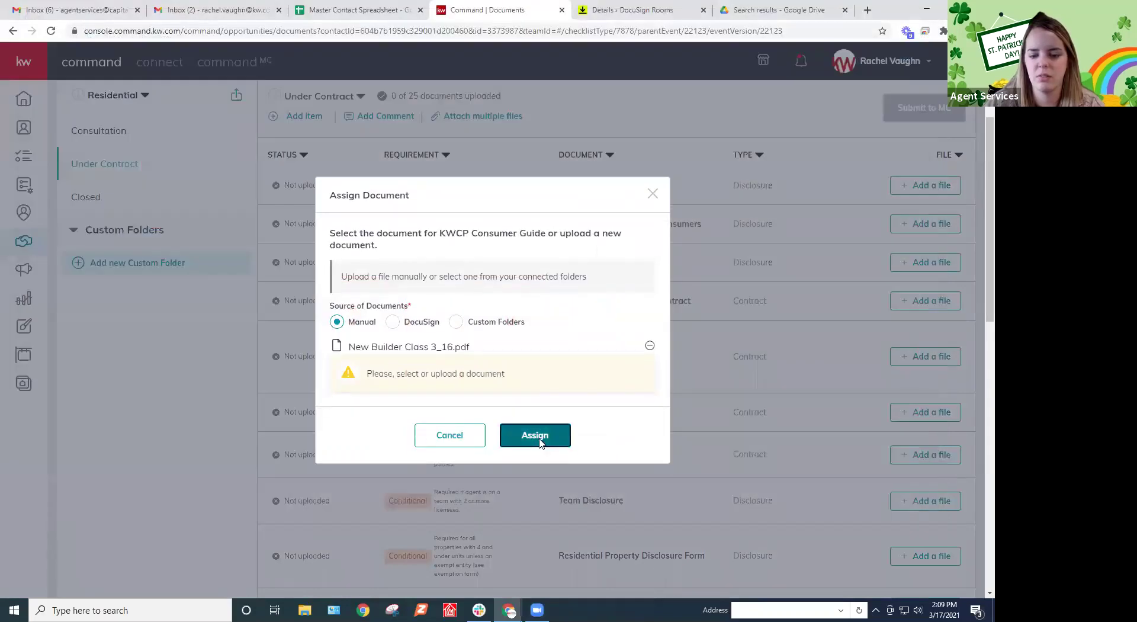
{"action": "left_click", "coordinate": [534, 438]}
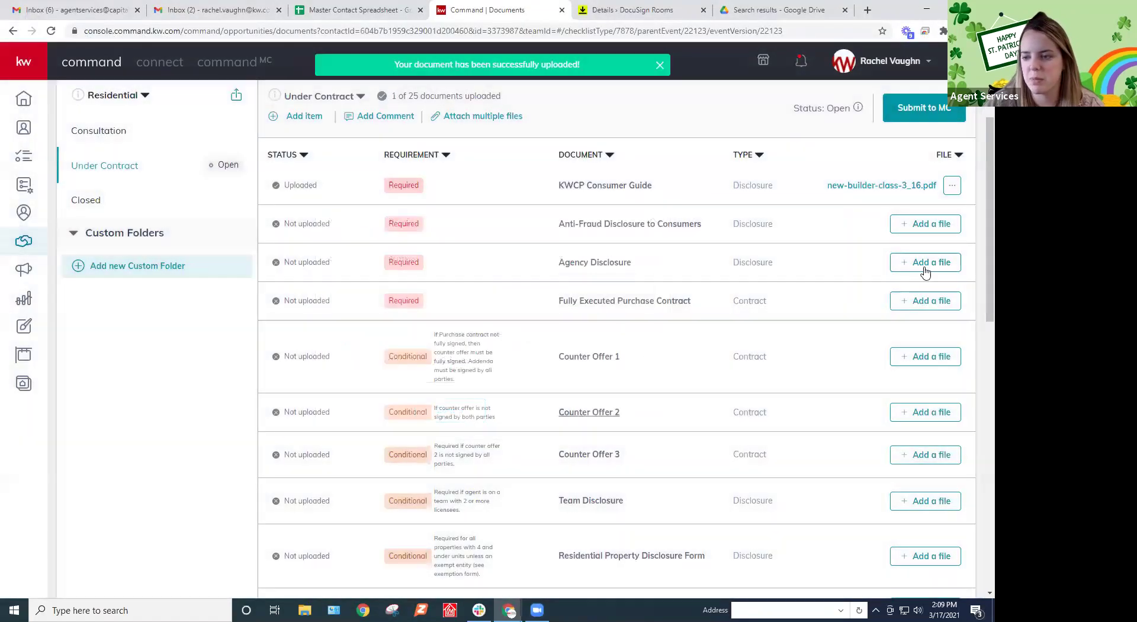
Upload the Get to know you sheet PDF and assign it to the Fully Executed Purchase Contract
{"action": "left_click", "coordinate": [913, 302]}
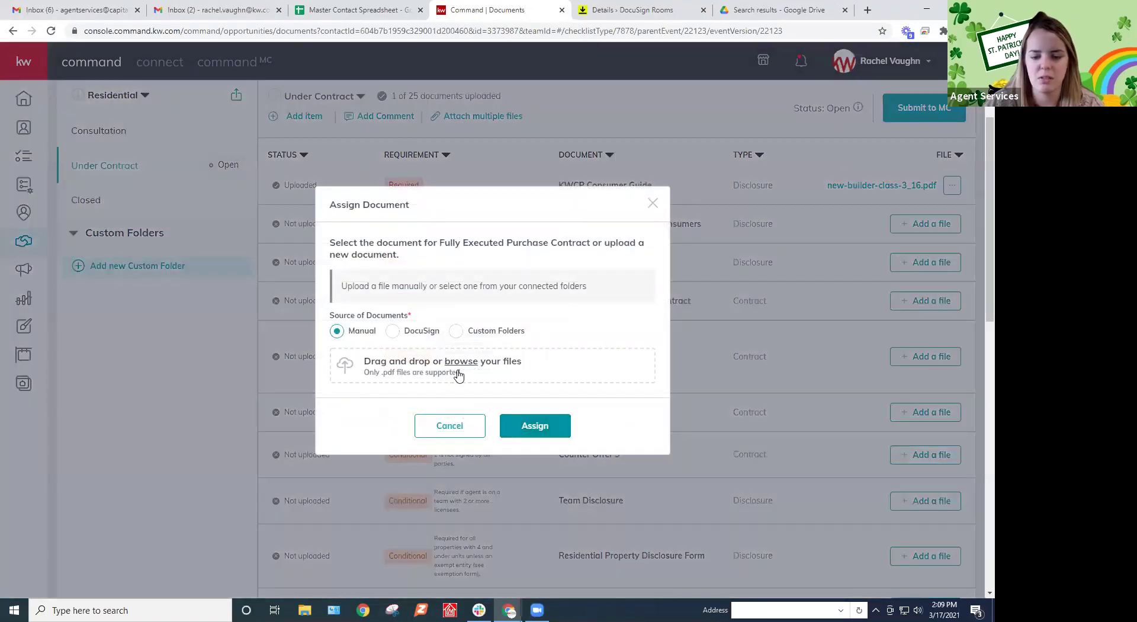
{"action": "left_click", "coordinate": [461, 361]}
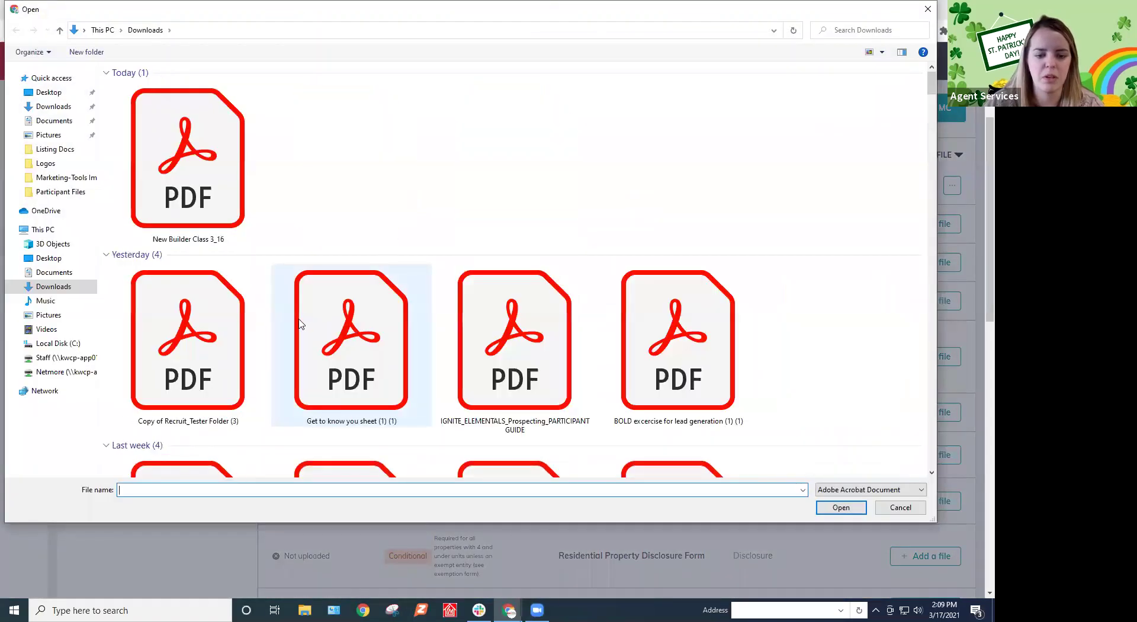
{"action": "left_click", "coordinate": [341, 327]}
{"action": "double_click", "coordinate": [341, 327]}
{"action": "left_click", "coordinate": [532, 418]}
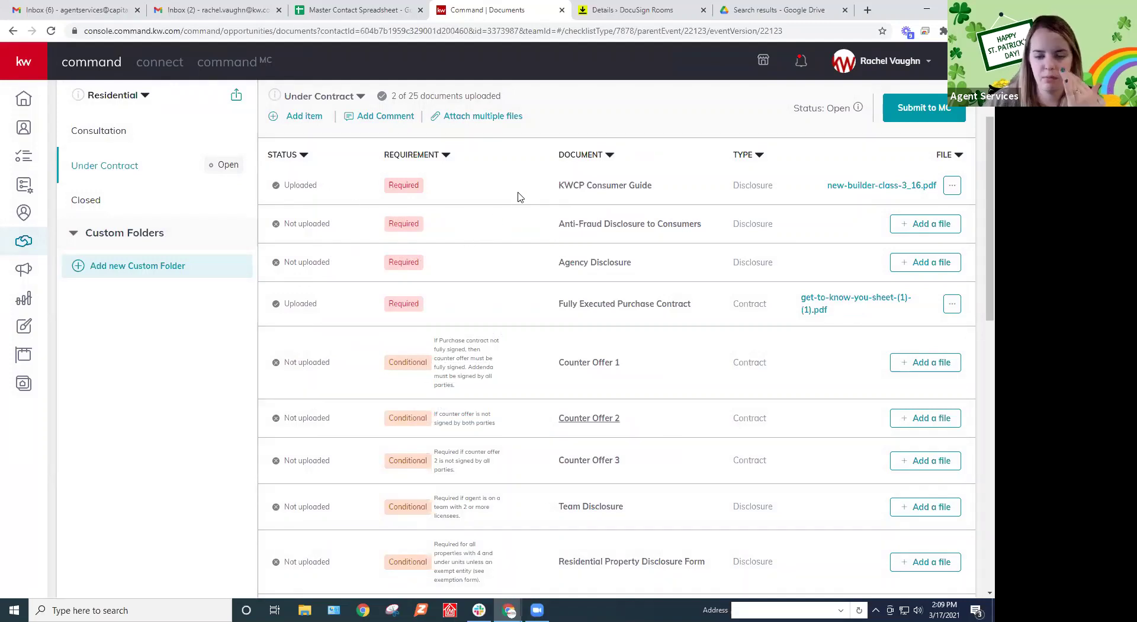
{"action": "scroll", "coordinate": [622, 228], "scroll_direction": "up", "scroll_amount": 1}
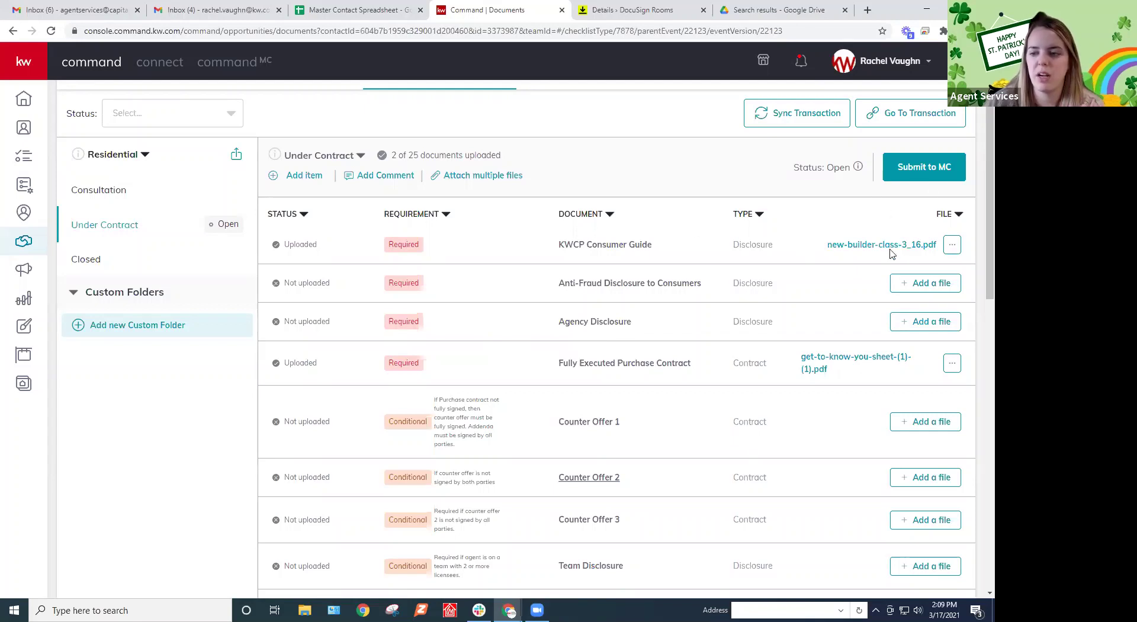
{"action": "left_click", "coordinate": [473, 178]}
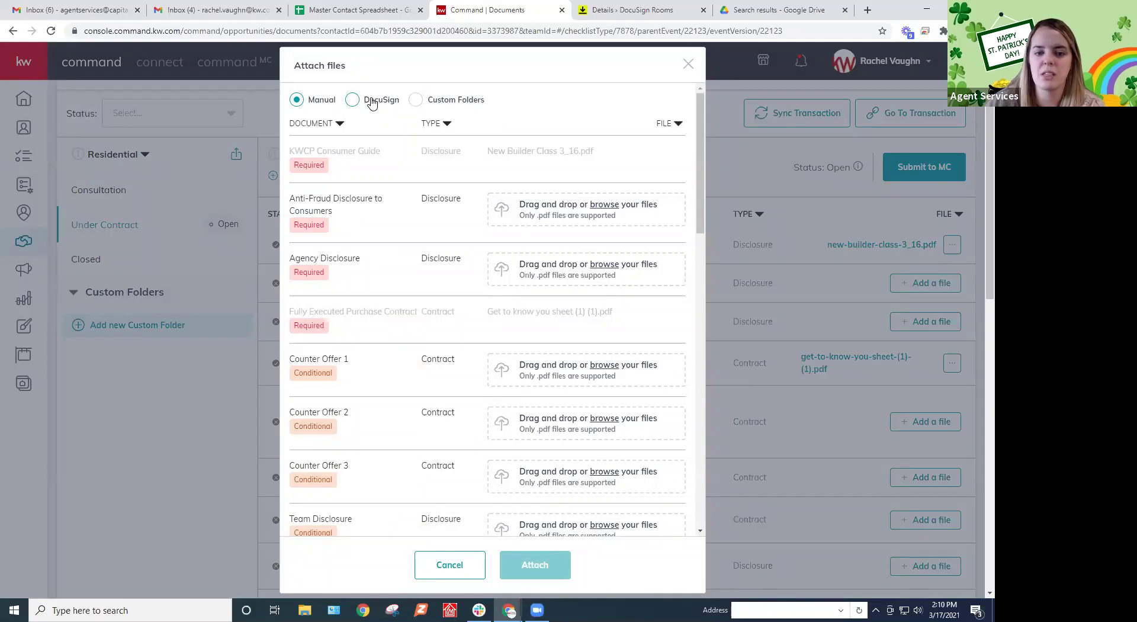
{"action": "left_click", "coordinate": [371, 102]}
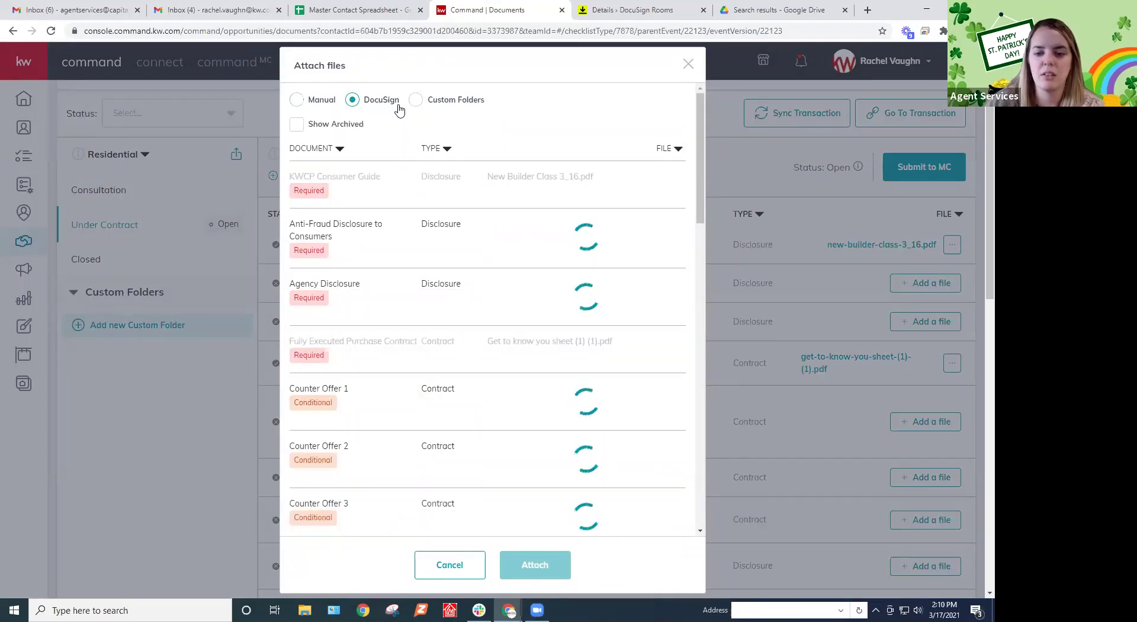
{"action": "left_click", "coordinate": [599, 232]}
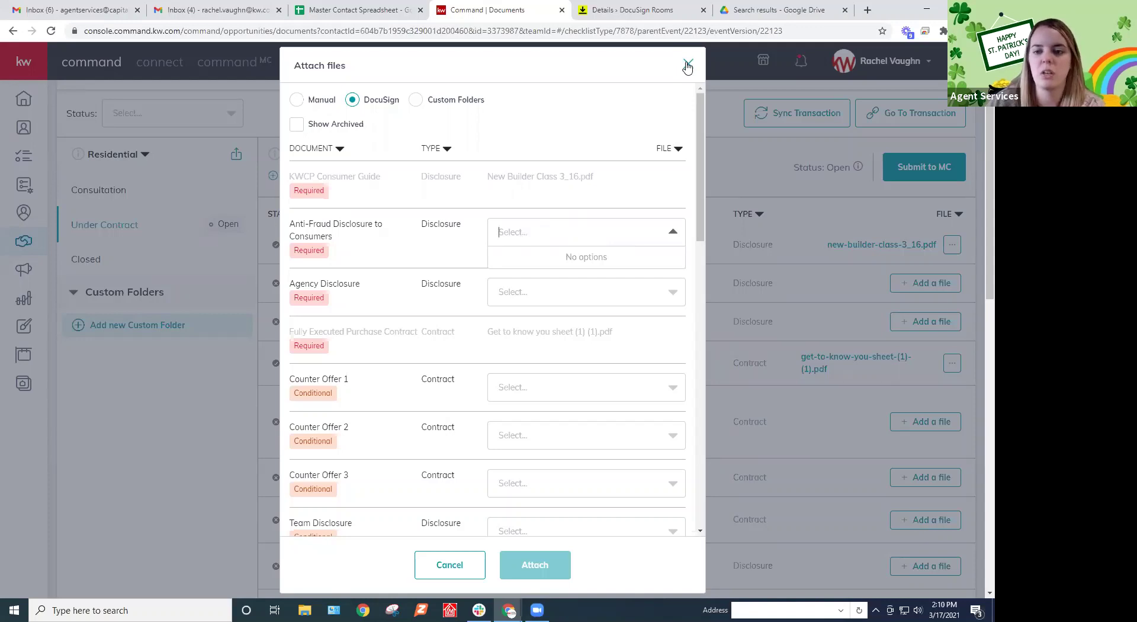
{"action": "left_click", "coordinate": [687, 66]}
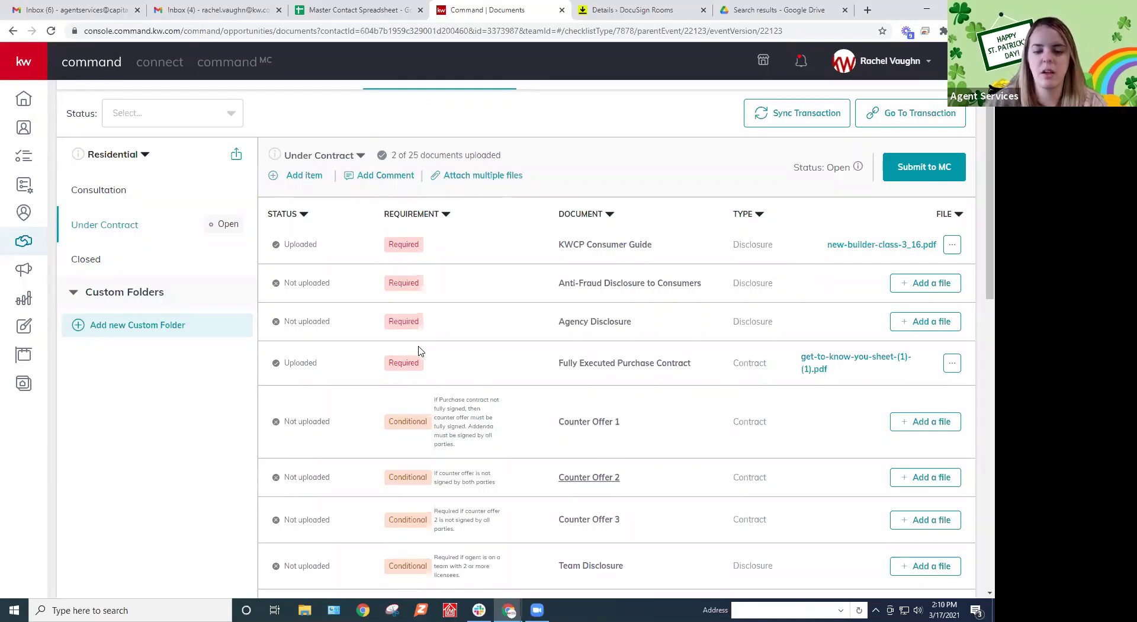
{"action": "scroll", "coordinate": [419, 350], "scroll_direction": "down", "scroll_amount": 2}
{"action": "scroll", "coordinate": [451, 267], "scroll_direction": "down", "scroll_amount": 3}
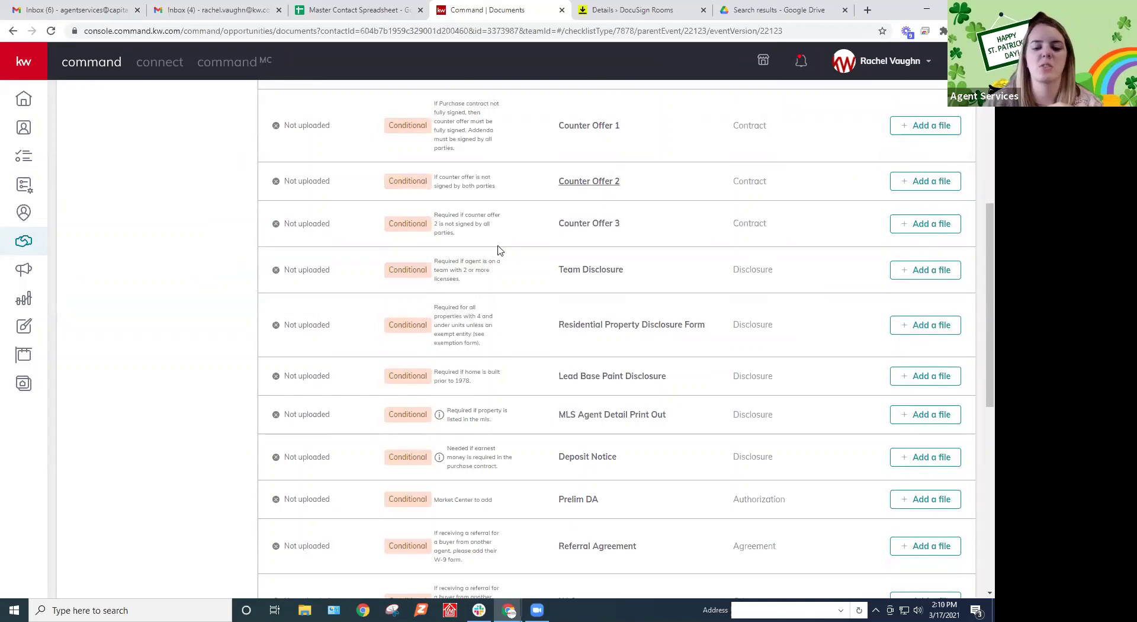
{"action": "scroll", "coordinate": [498, 250], "scroll_direction": "down", "scroll_amount": 3}
{"action": "scroll", "coordinate": [498, 250], "scroll_direction": "down", "scroll_amount": 6}
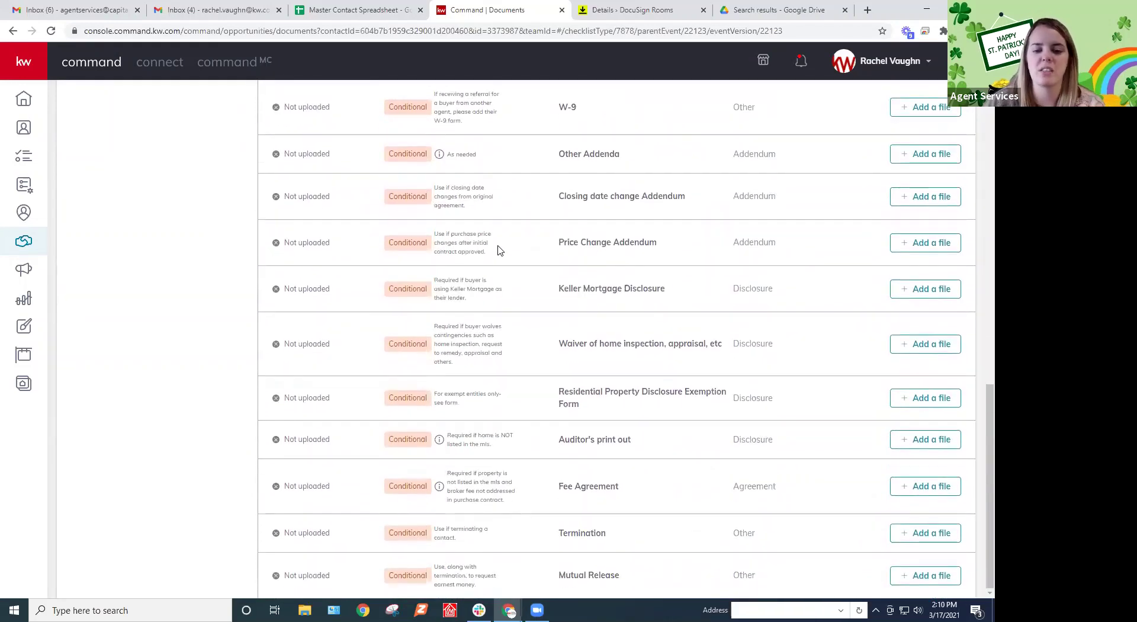
{"action": "scroll", "coordinate": [498, 268], "scroll_direction": "up", "scroll_amount": 12}
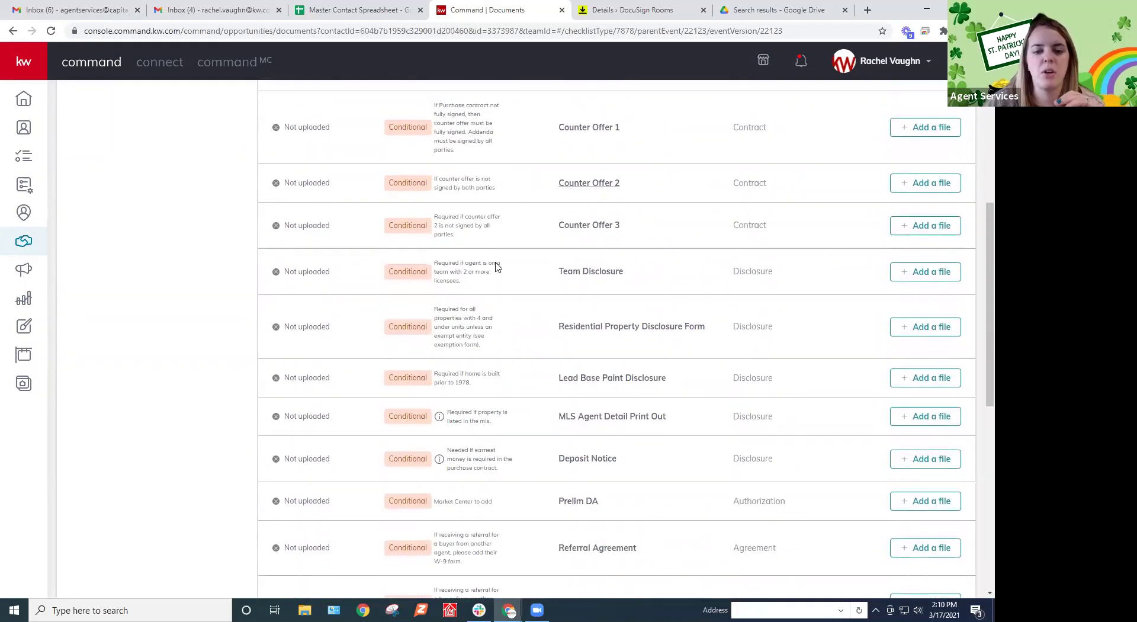
{"action": "scroll", "coordinate": [498, 268], "scroll_direction": "up", "scroll_amount": 1}
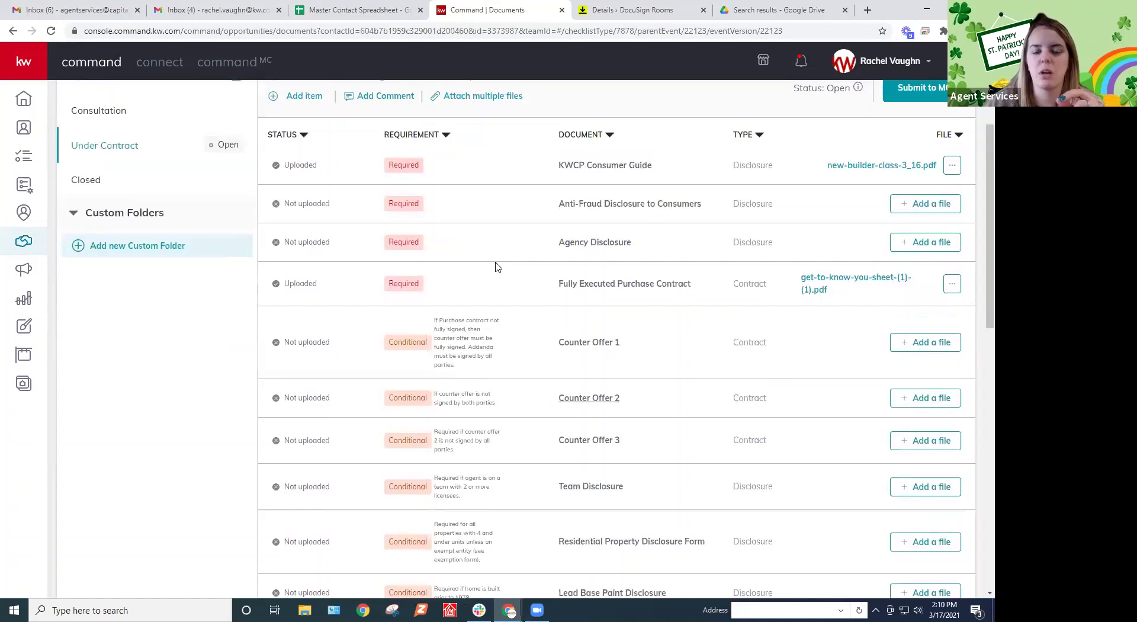
{"action": "scroll", "coordinate": [497, 272], "scroll_direction": "up", "scroll_amount": 2}
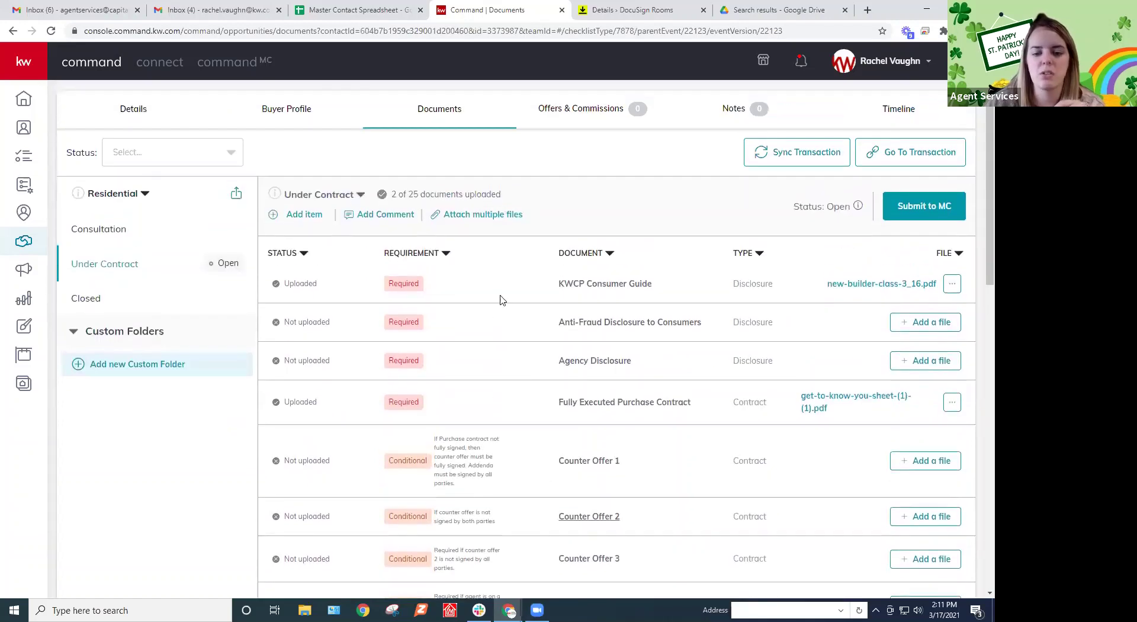
{"action": "scroll", "coordinate": [499, 299], "scroll_direction": "down", "scroll_amount": 2}
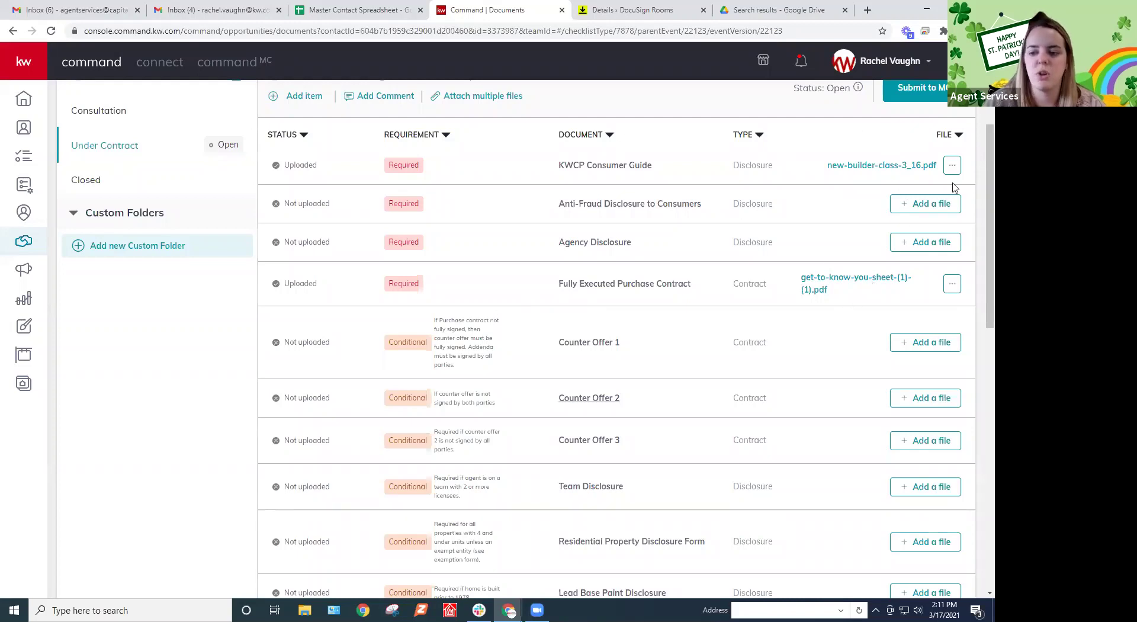
{"action": "scroll", "coordinate": [859, 319], "scroll_direction": "up", "scroll_amount": 1}
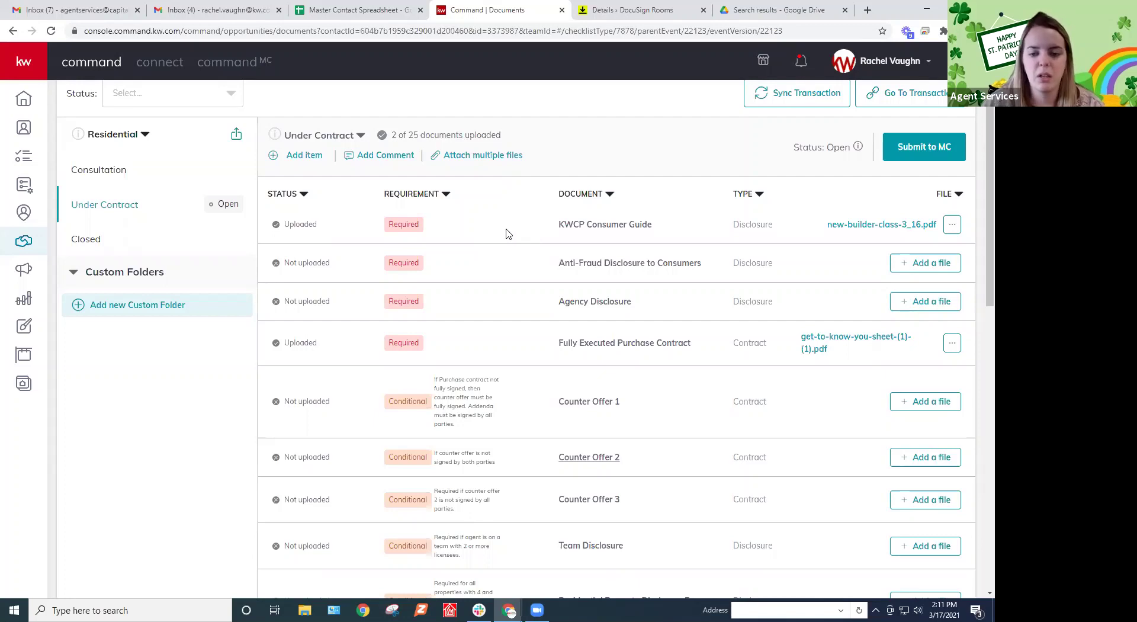
{"action": "scroll", "coordinate": [505, 233], "scroll_direction": "up", "scroll_amount": 1}
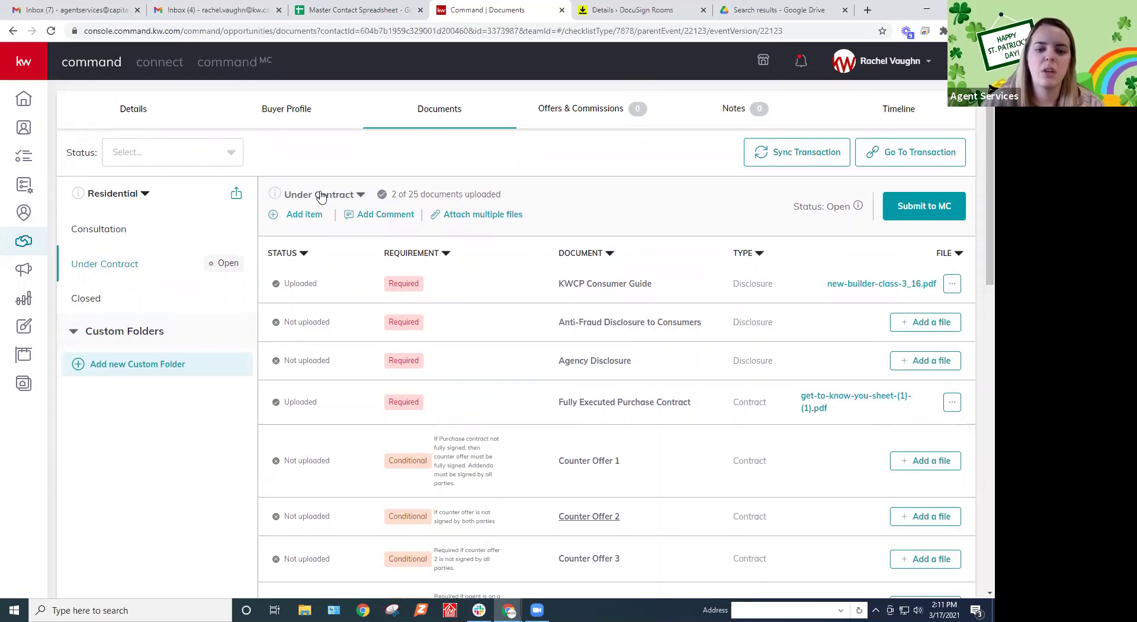
Add a new Under Contract checklist version named '123 Easy St Offer'
{"action": "left_click", "coordinate": [349, 198]}
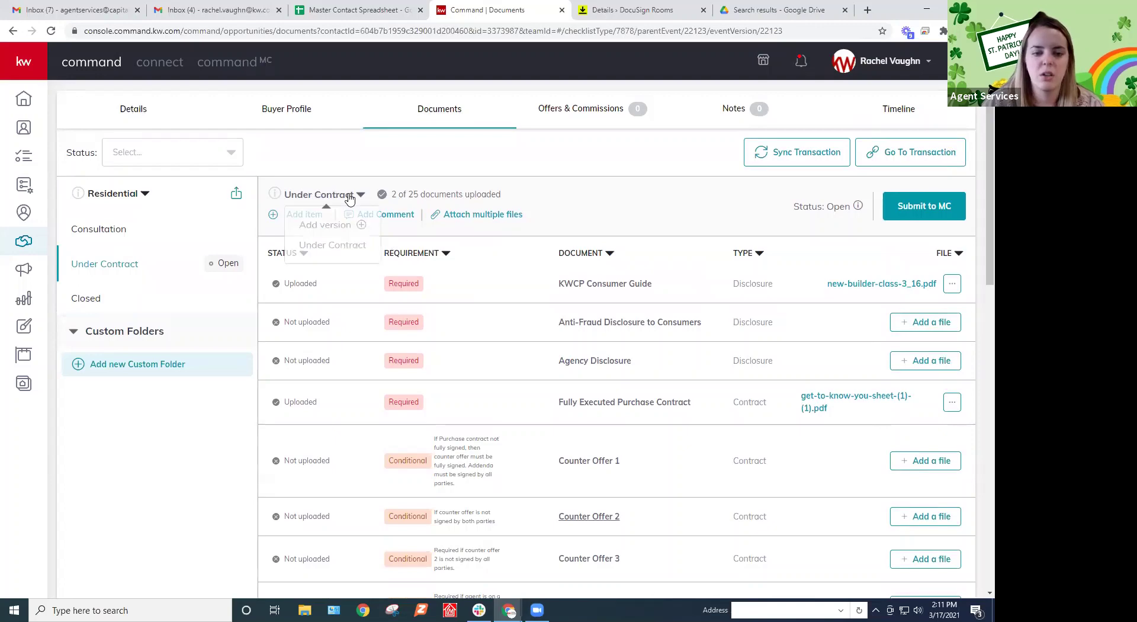
{"action": "left_click", "coordinate": [358, 227]}
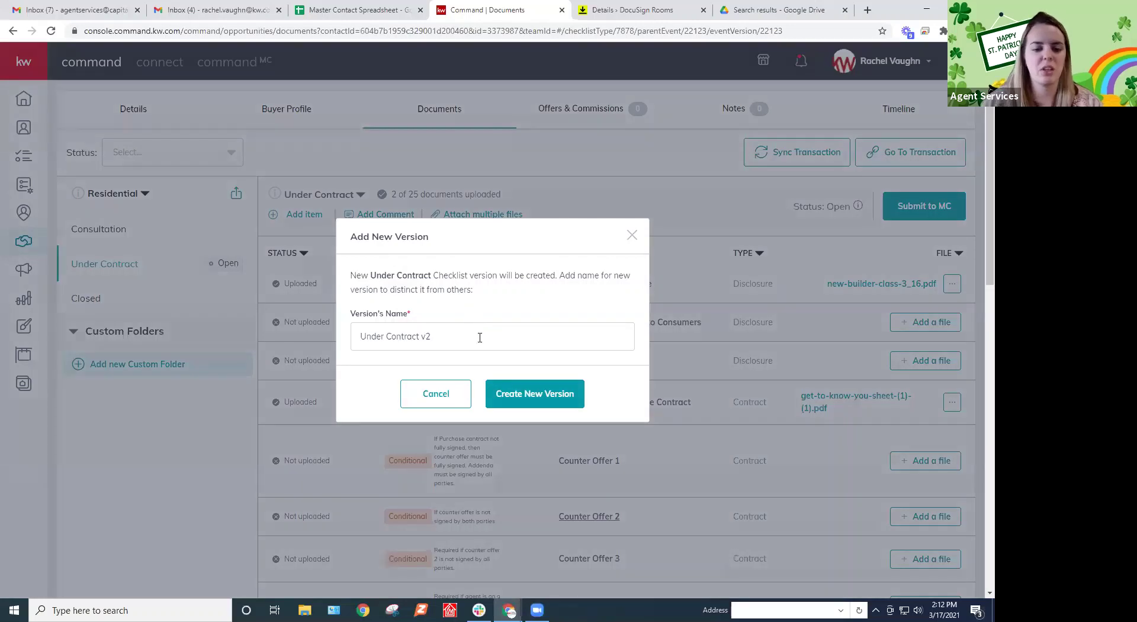
{"action": "triple_click", "coordinate": [449, 336]}
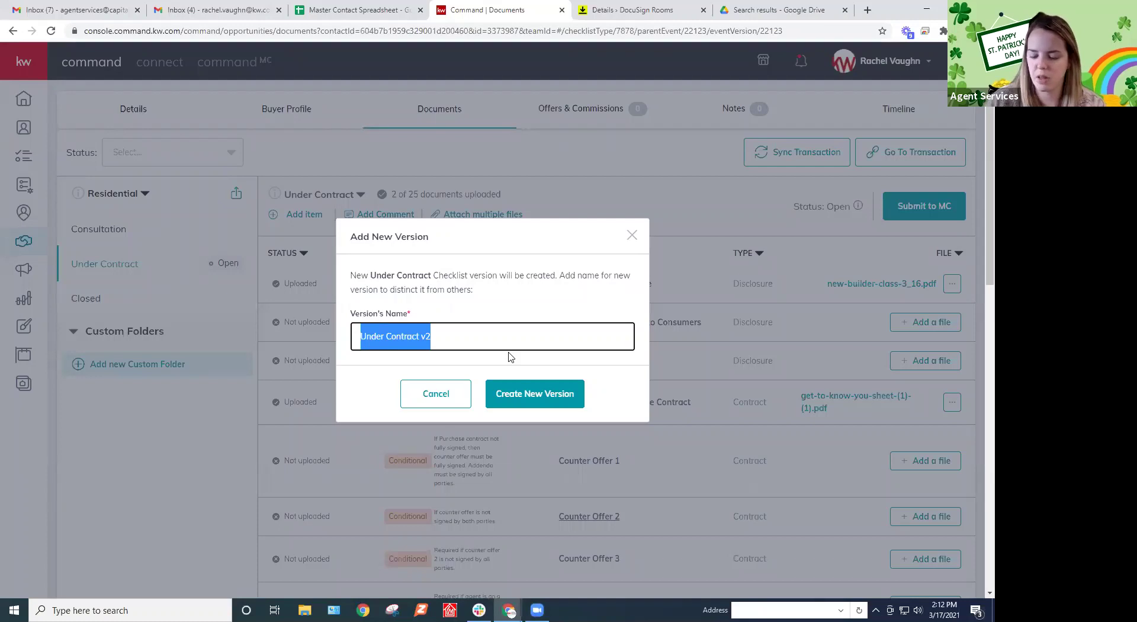
{"action": "type", "text": "123 East"}
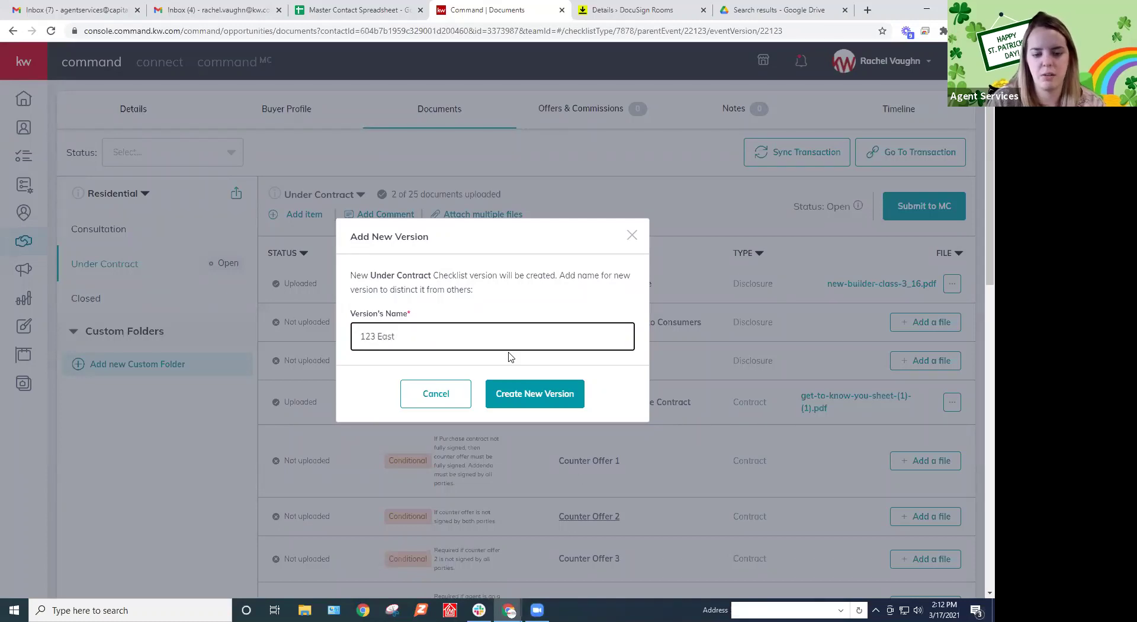
{"action": "key", "text": "BackSpace"}
{"action": "type", "text": "y St Offer"}
{"action": "left_click", "coordinate": [567, 391]}
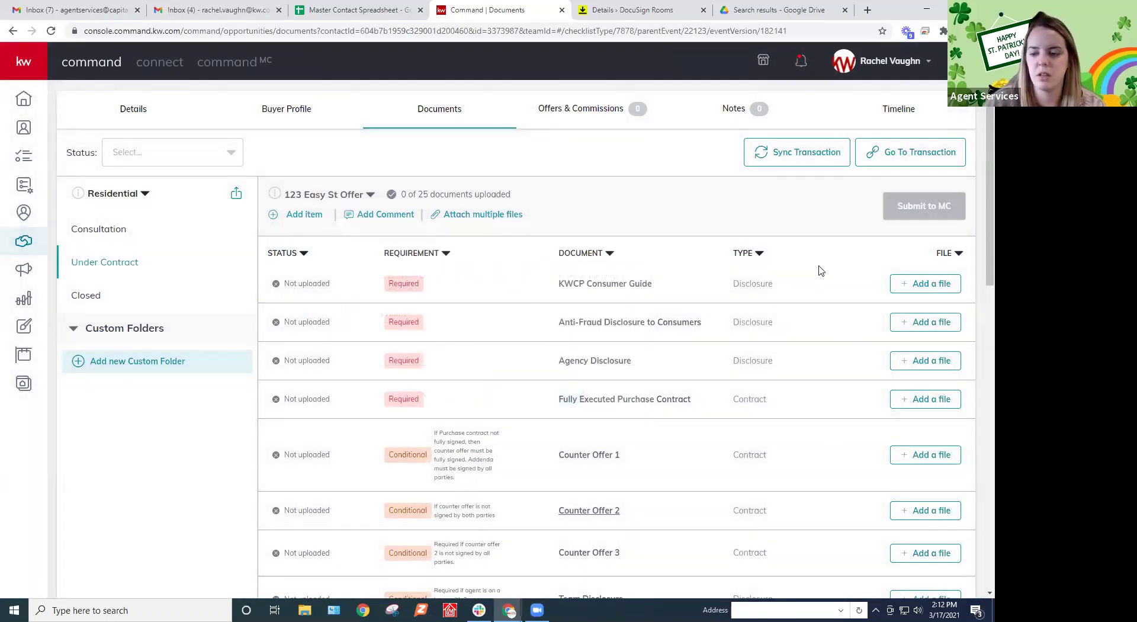
Switch to the original Under Contract version, then back to the 123 Easy St Offer checklist
{"action": "left_click", "coordinate": [343, 195]}
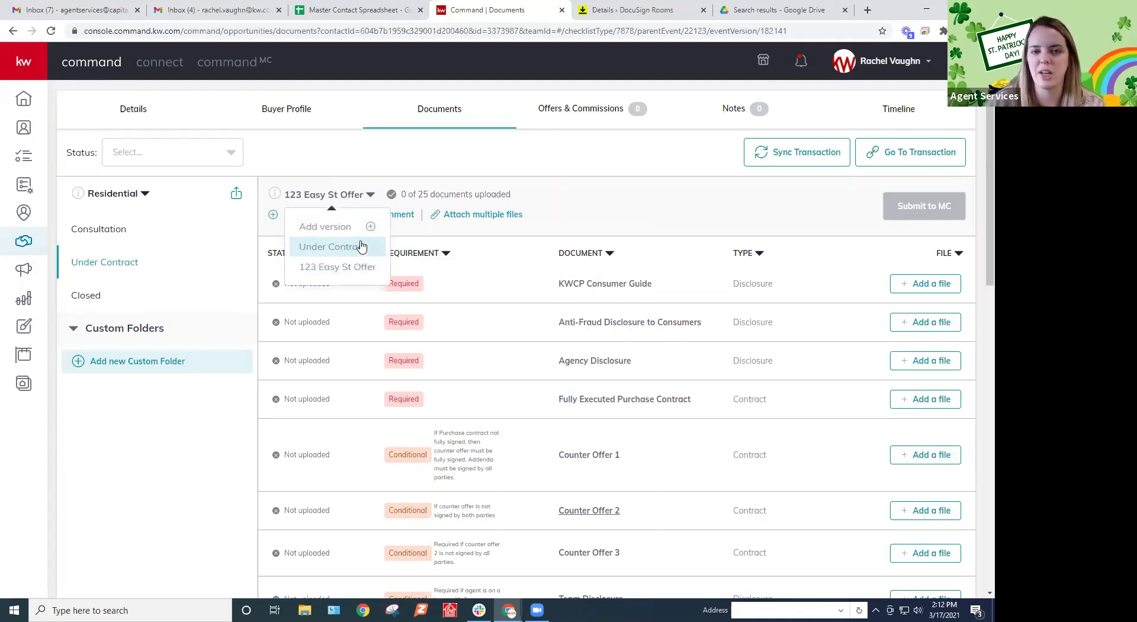
{"action": "left_click", "coordinate": [330, 249]}
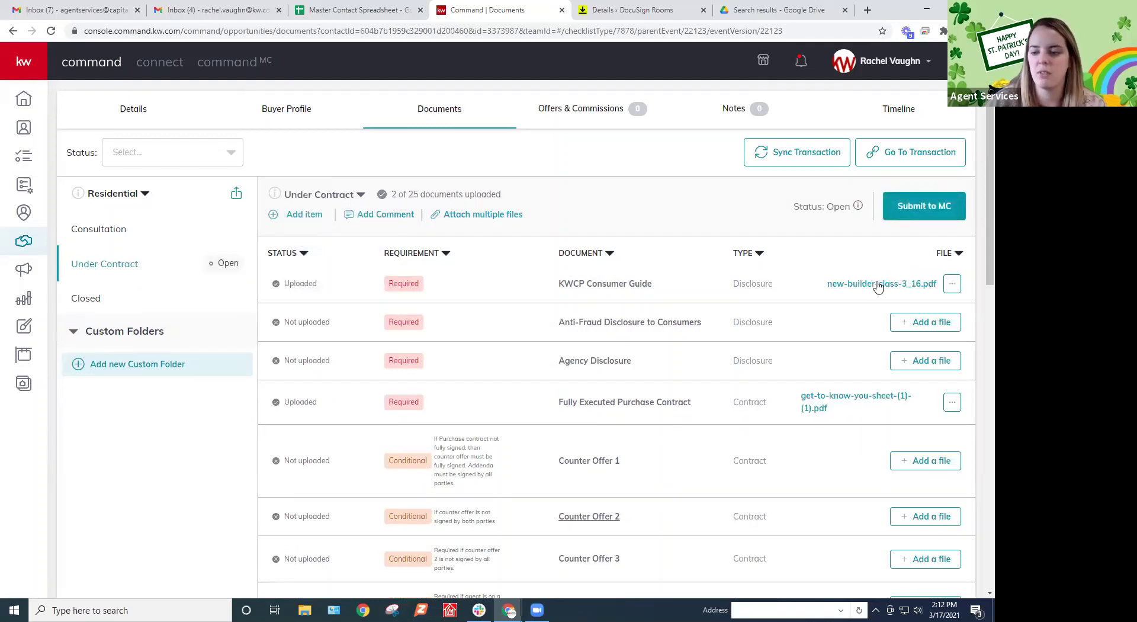
{"action": "left_click", "coordinate": [323, 196]}
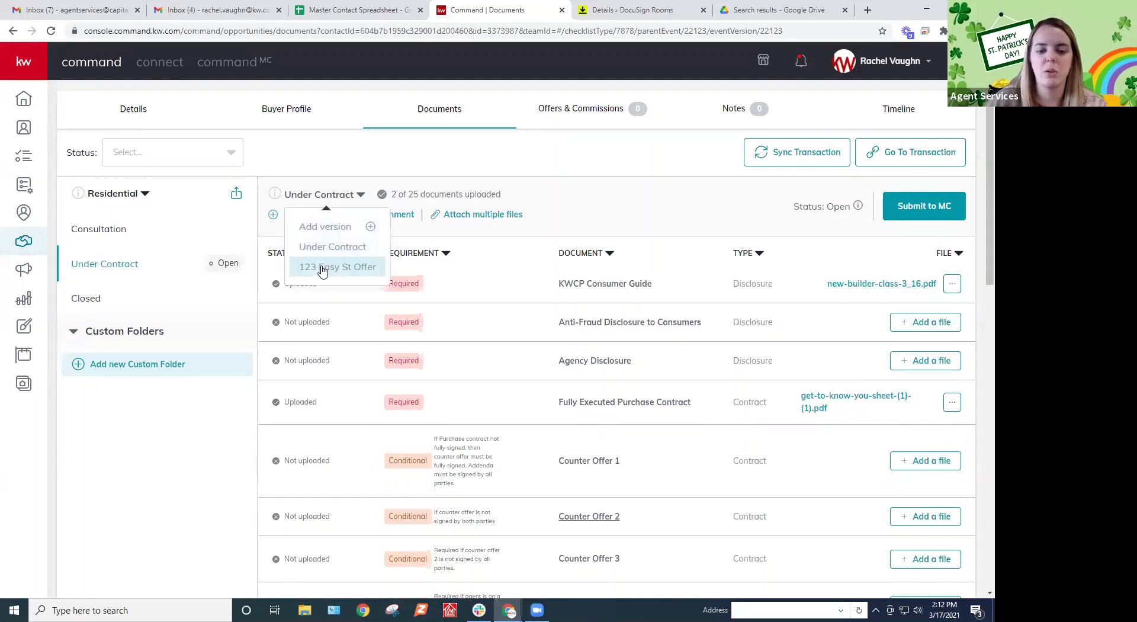
{"action": "left_click", "coordinate": [323, 266]}
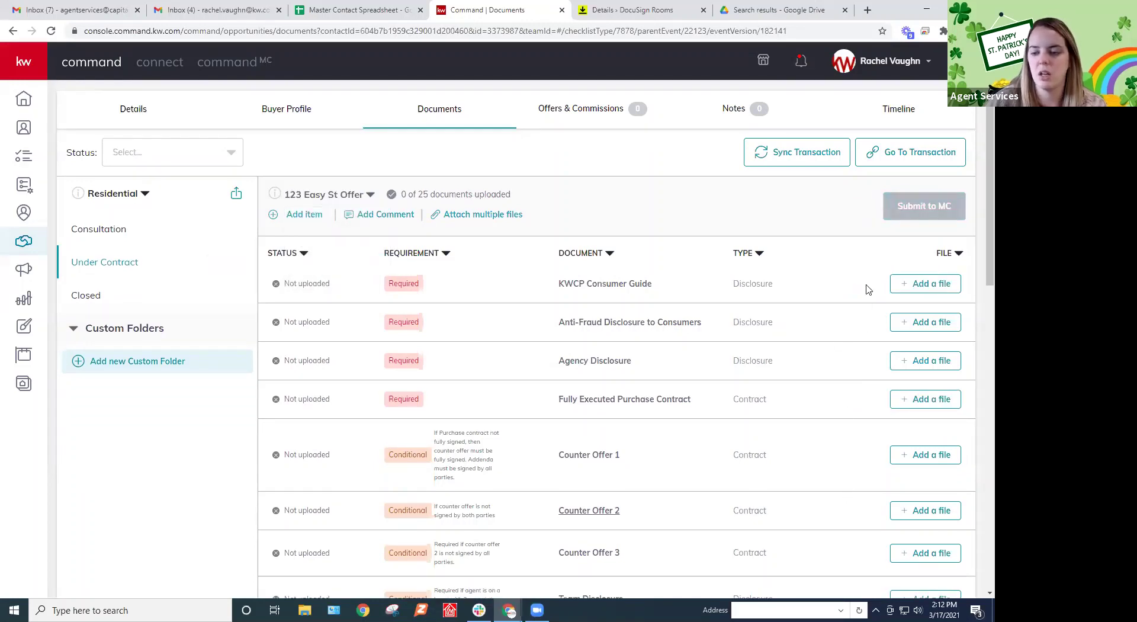
Add the 18 KWCP-Buyer packet forms from DocuSign Forms to the buyer's room documents
{"action": "left_click", "coordinate": [619, 11]}
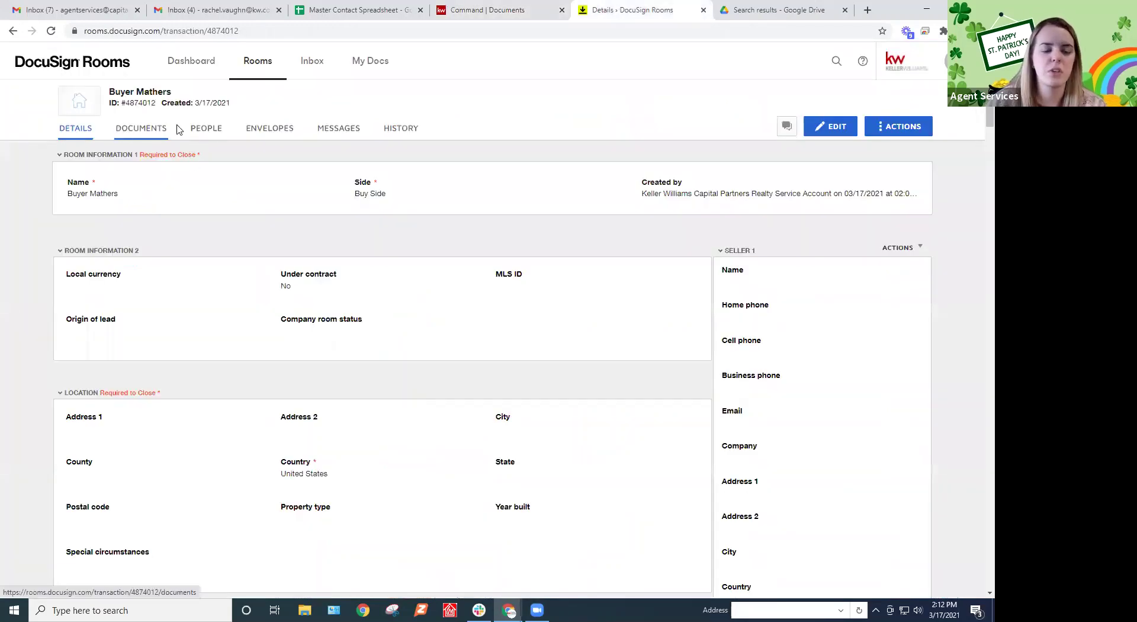
{"action": "left_click", "coordinate": [142, 129]}
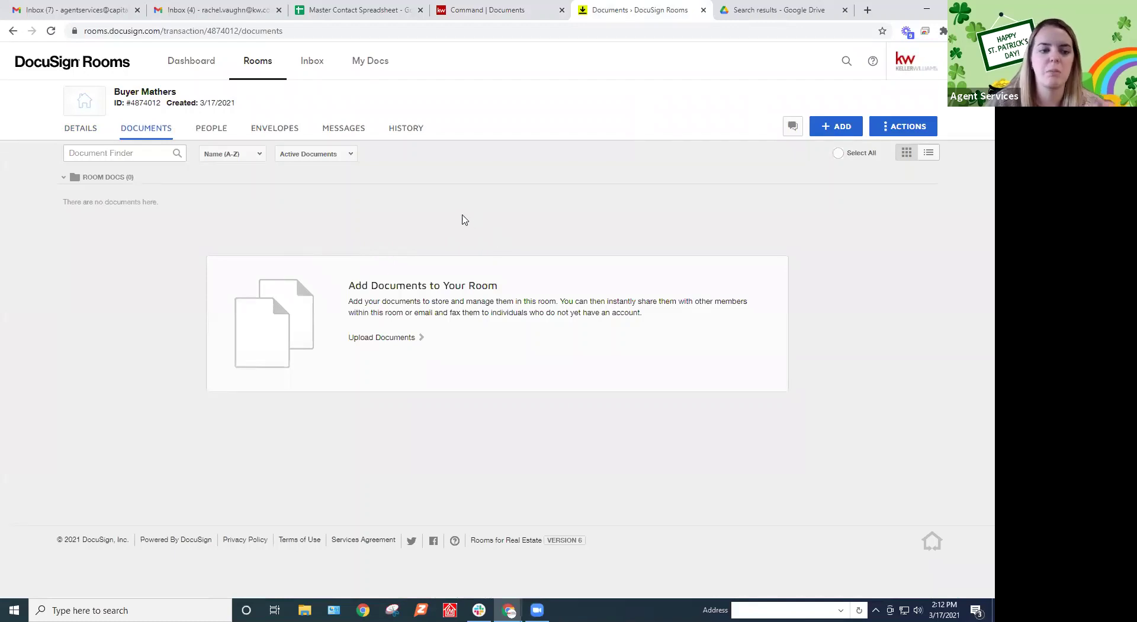
{"action": "left_click", "coordinate": [839, 126]}
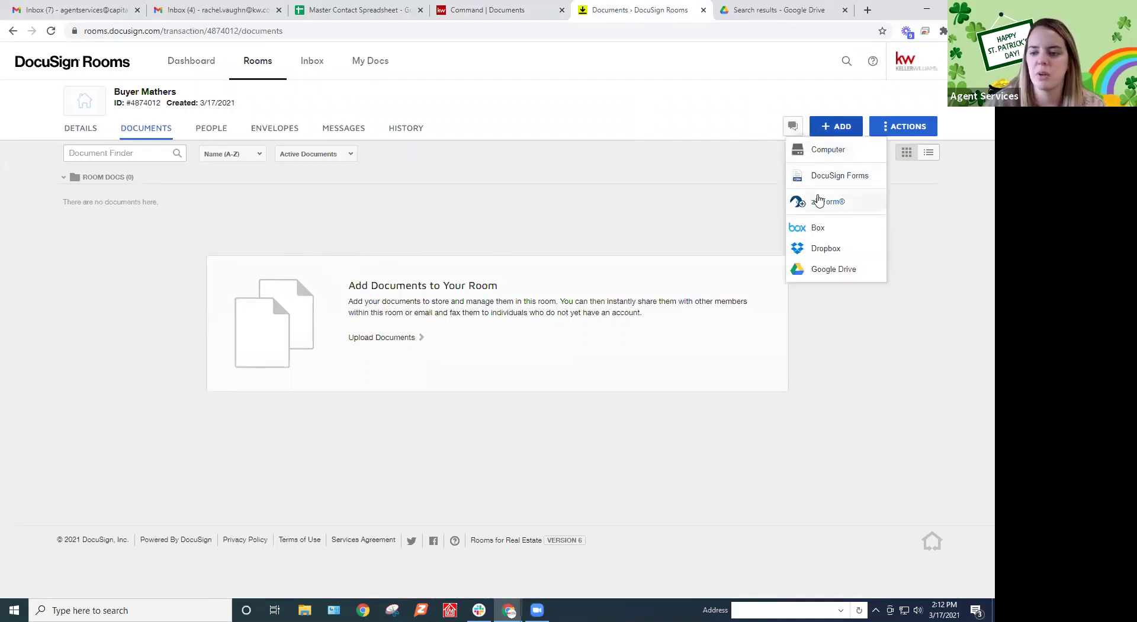
{"action": "left_click", "coordinate": [836, 176]}
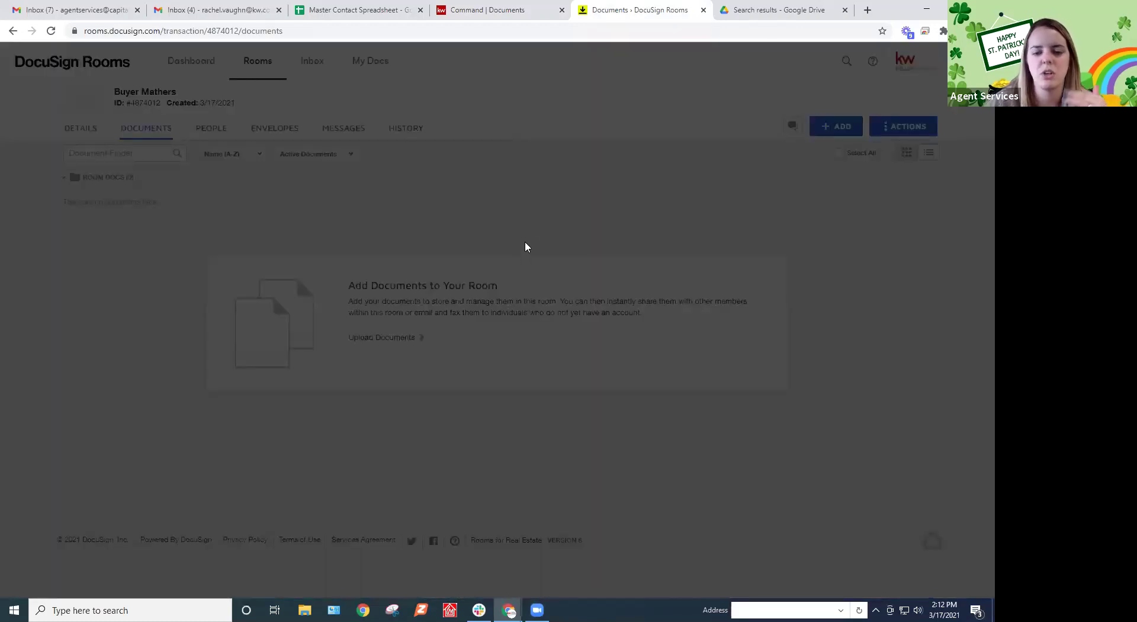
{"action": "left_click", "coordinate": [457, 104]}
{"action": "left_click", "coordinate": [453, 132]}
{"action": "left_click", "coordinate": [439, 149]}
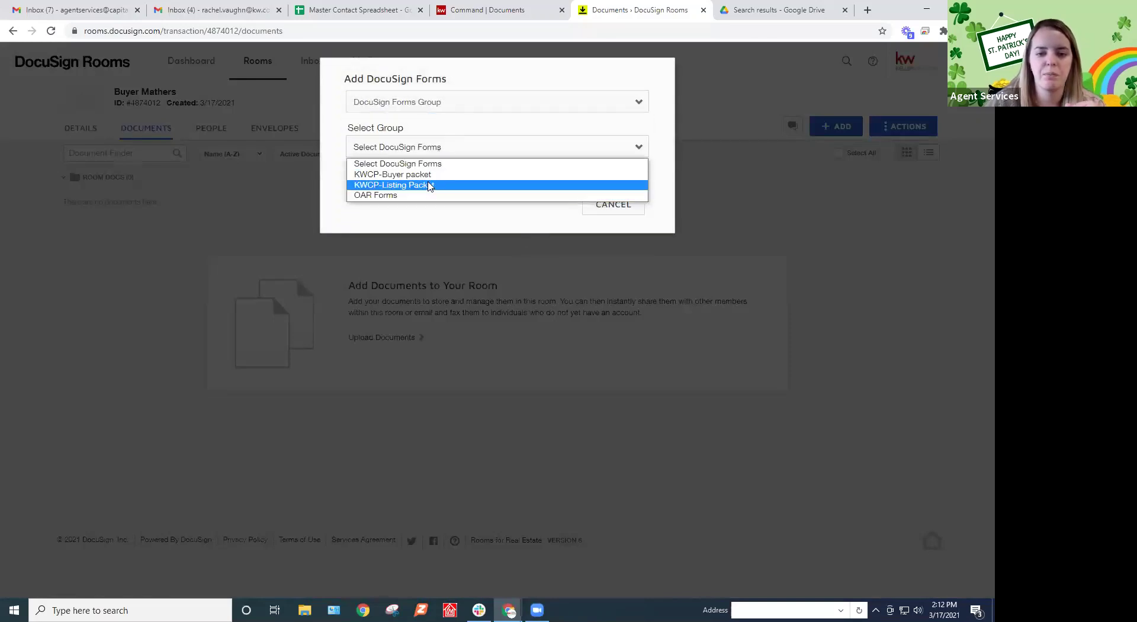
{"action": "left_click", "coordinate": [414, 174]}
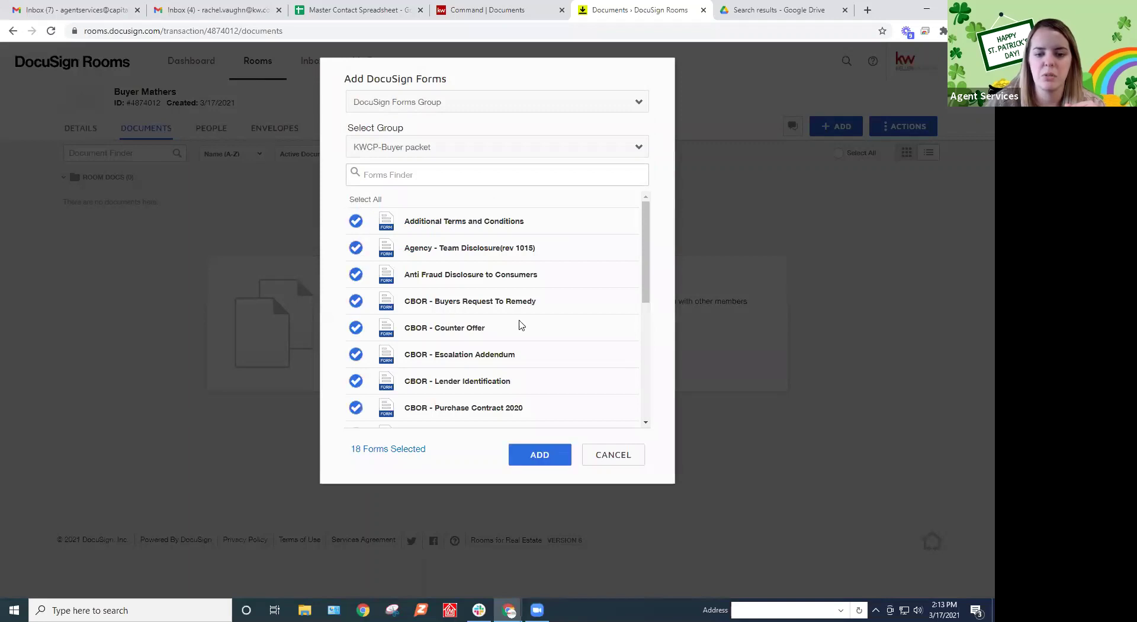
{"action": "left_click", "coordinate": [532, 453]}
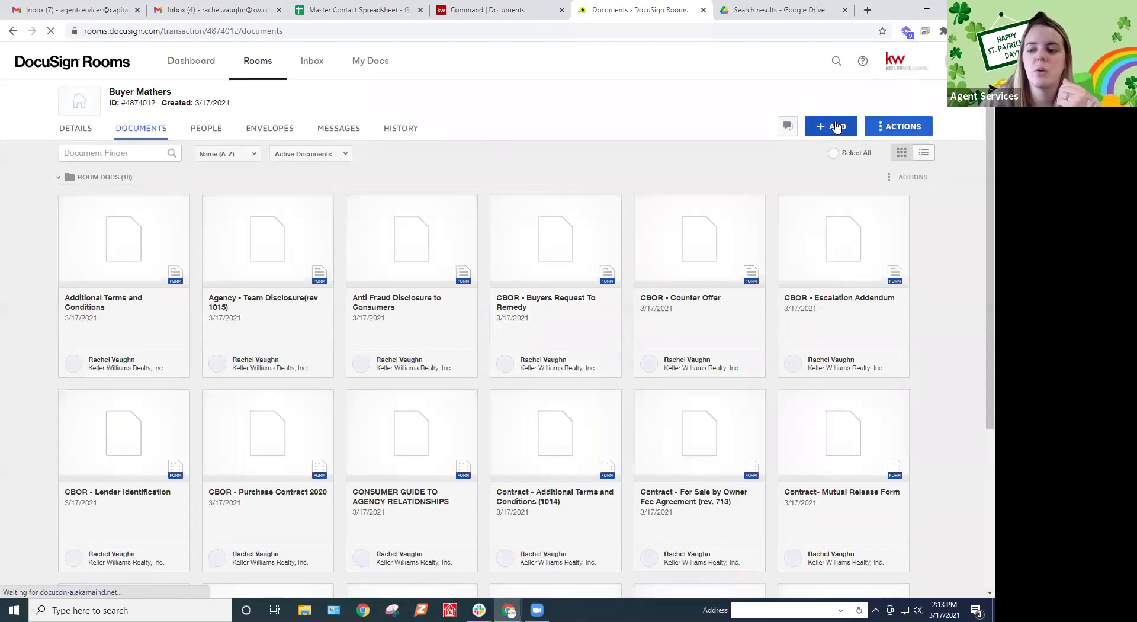
Create an empty room folder named '123 Easy St Offer' above Room Docs
{"action": "left_click", "coordinate": [907, 132]}
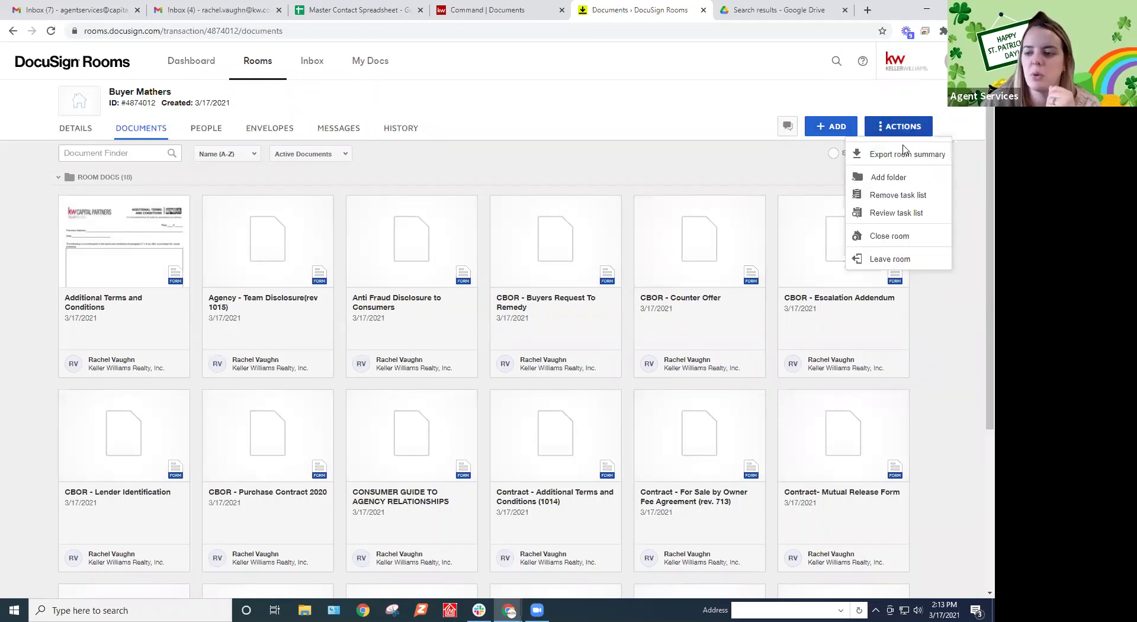
{"action": "left_click", "coordinate": [866, 182]}
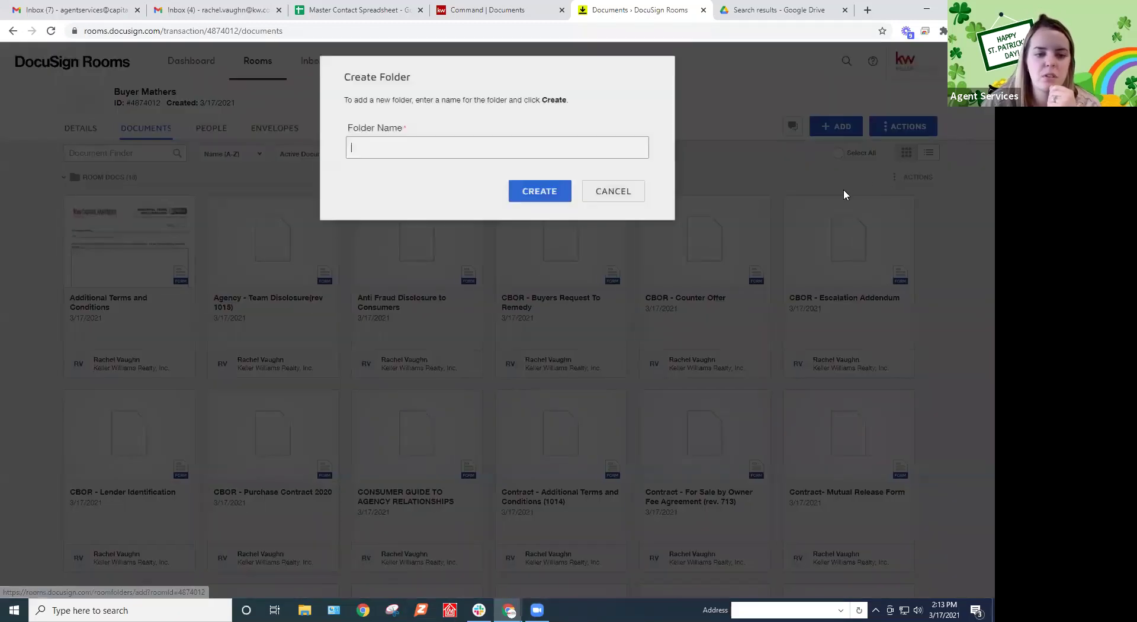
{"action": "type", "text": "123 Easy"}
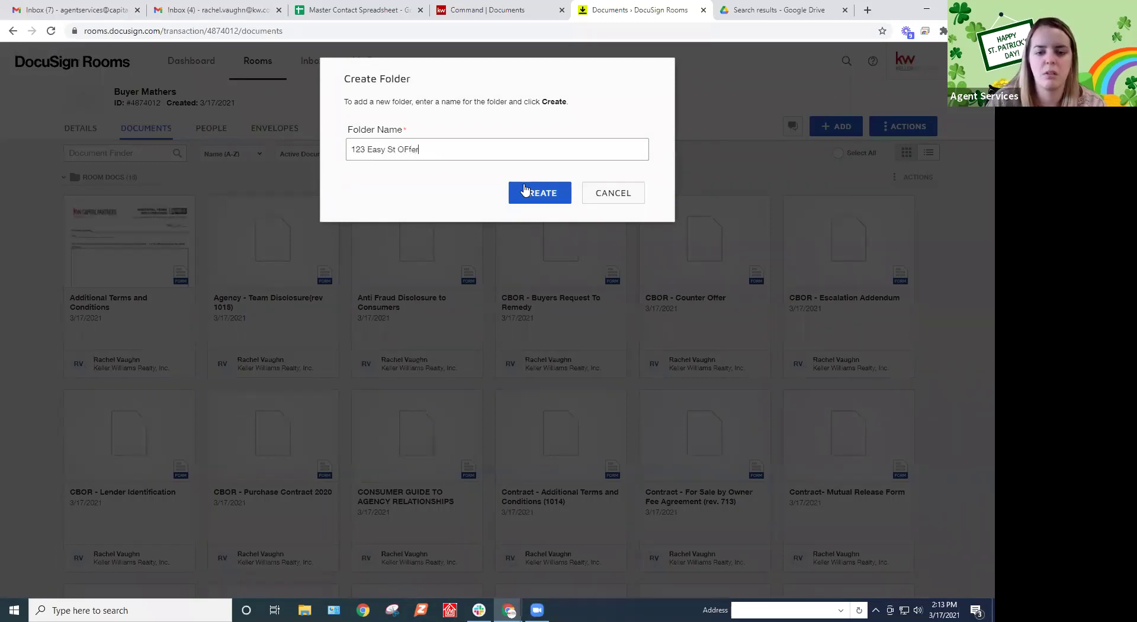
{"action": "type", "text": " St Offer"}
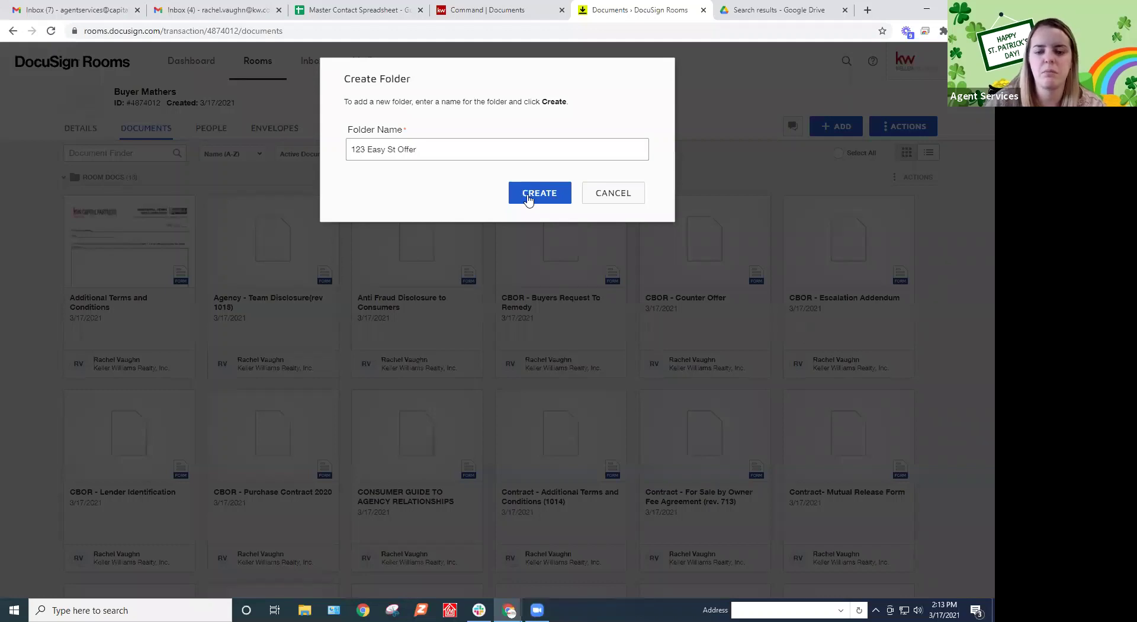
{"action": "left_click", "coordinate": [524, 189]}
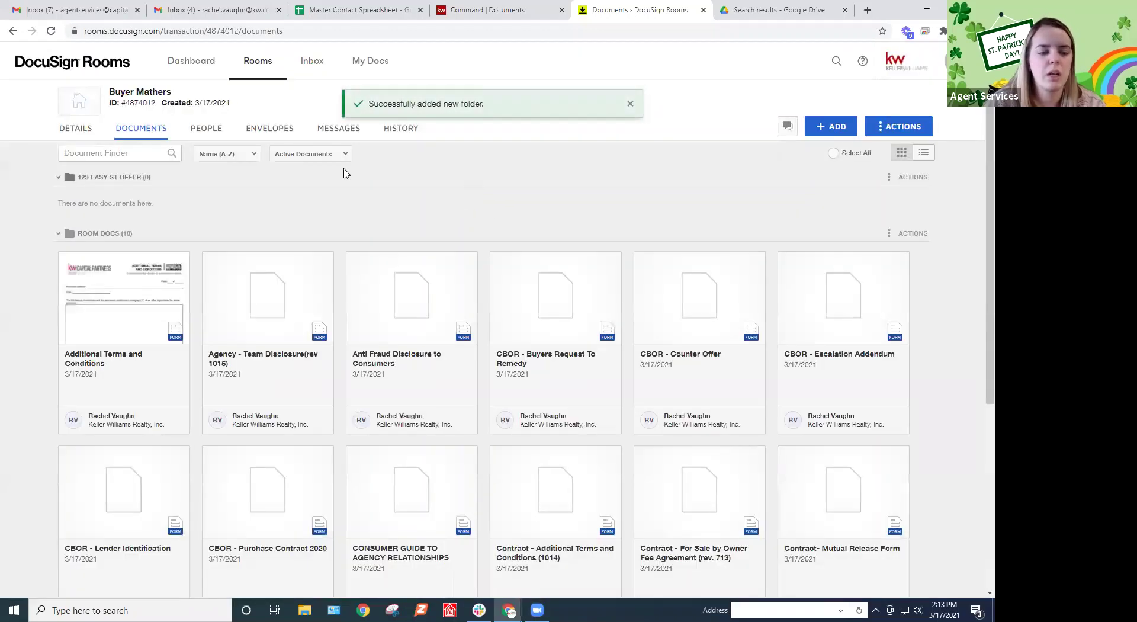
{"action": "right_click", "coordinate": [142, 178]}
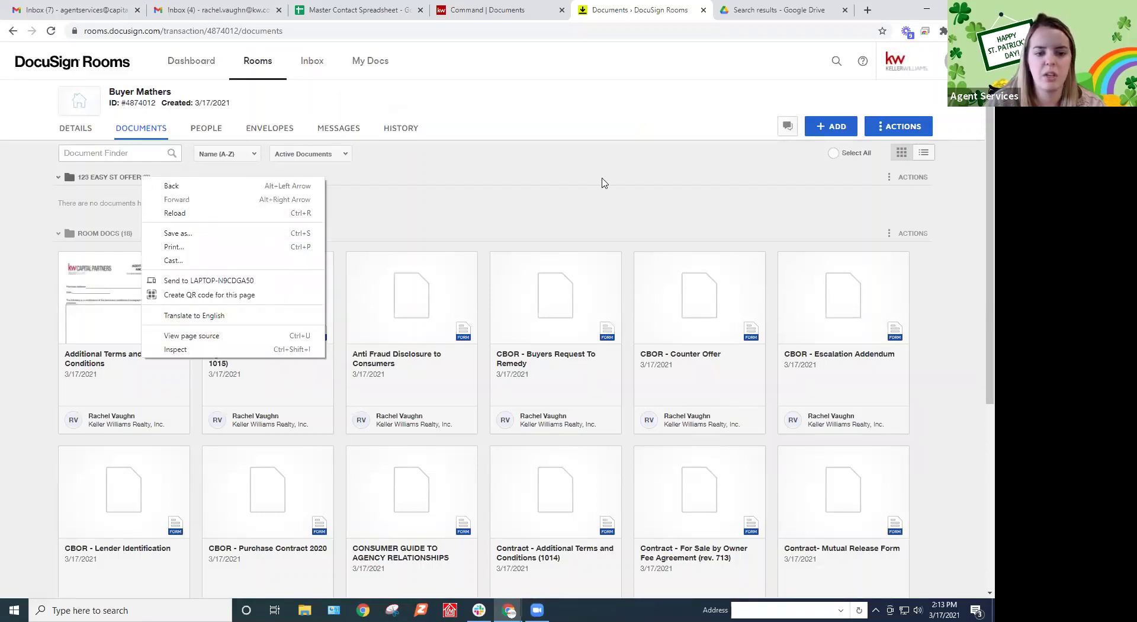
{"action": "left_click_drag", "start_coordinate": [601, 183], "coordinate": [847, 193]}
Rename the 123 Easy St Offer folder to 'Lost Offer'
{"action": "left_click", "coordinate": [894, 183]}
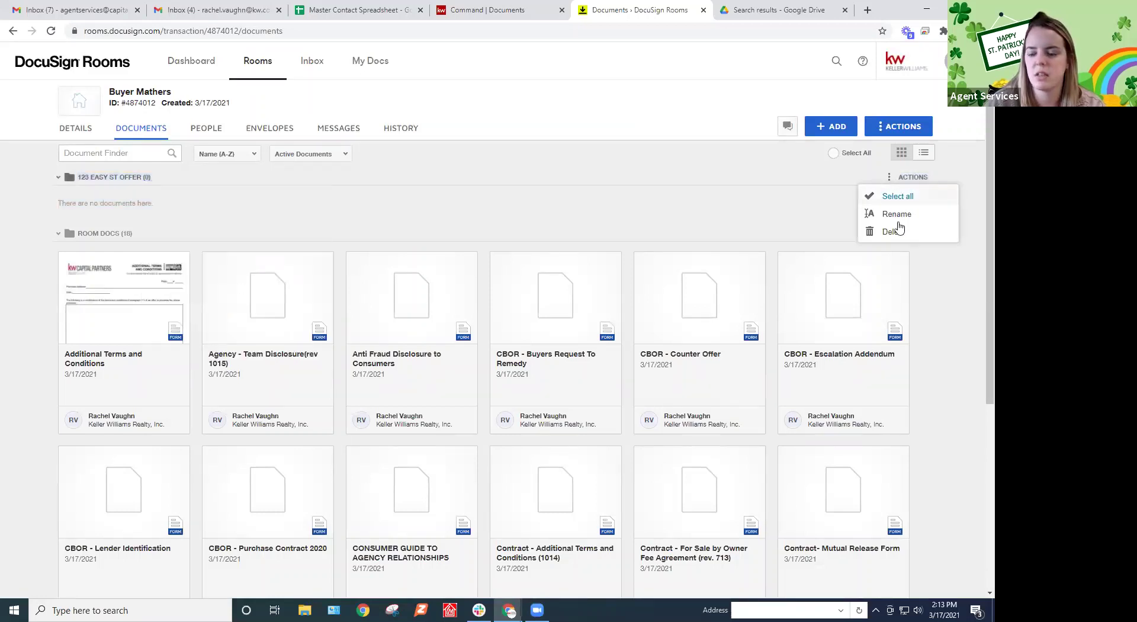
{"action": "left_click", "coordinate": [906, 214]}
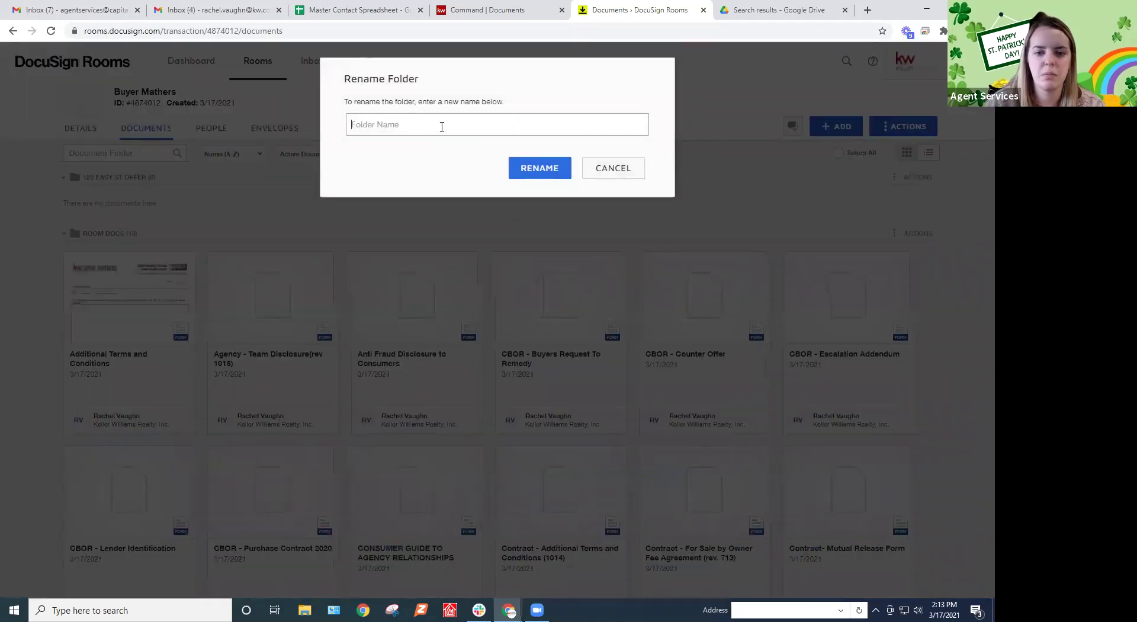
{"action": "type", "text": "Lost Offer"}
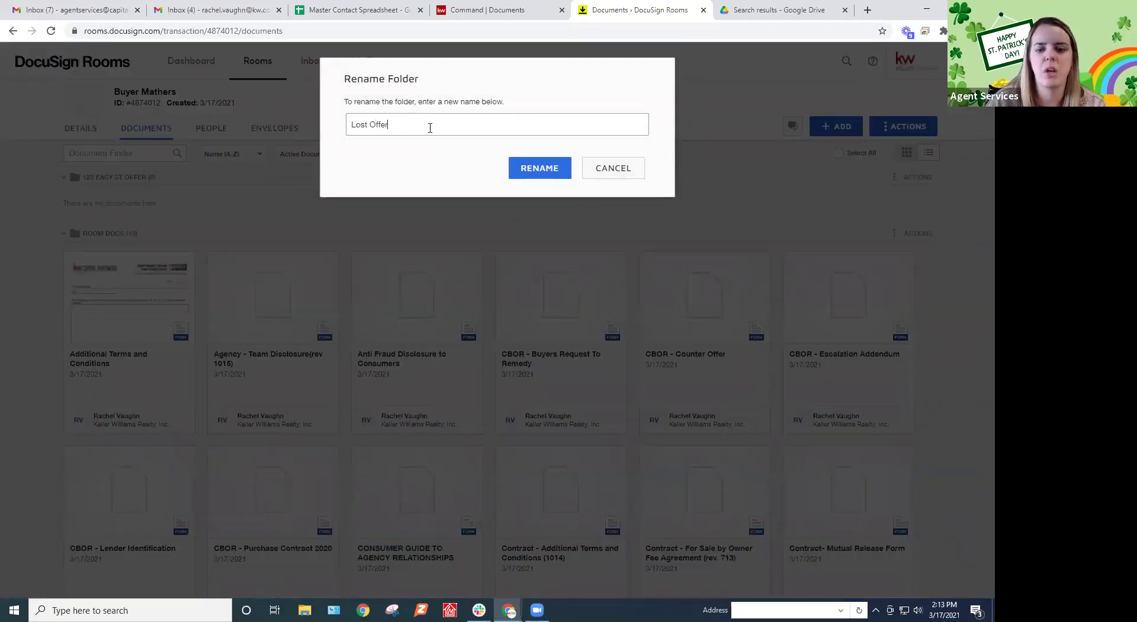
{"action": "left_click", "coordinate": [513, 170]}
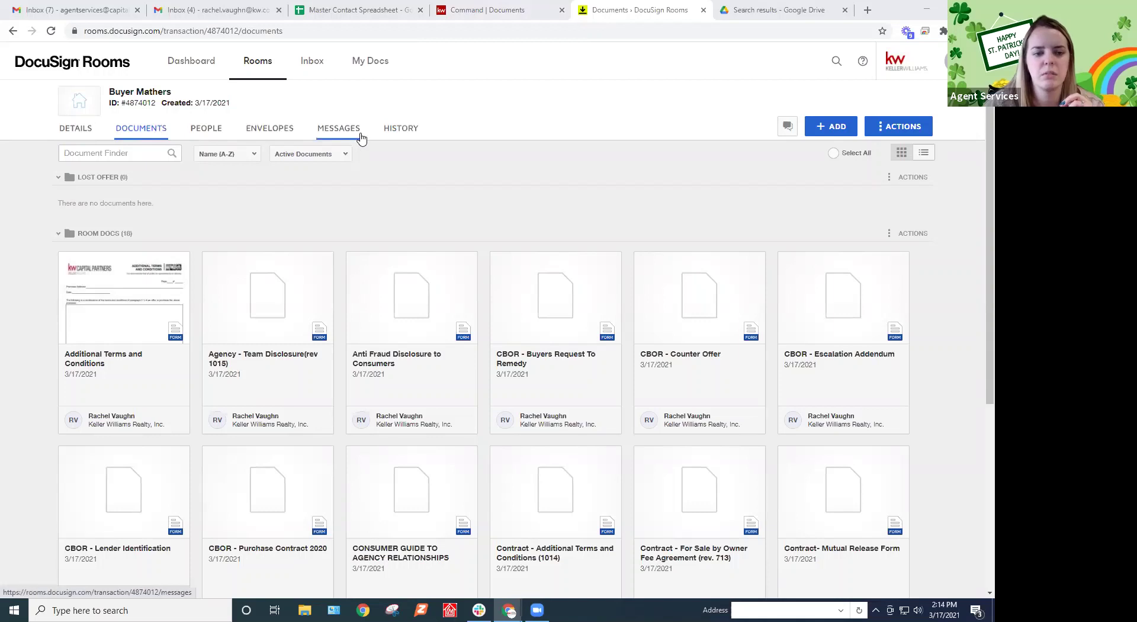
Return to KW Command and view the Buyer Profile's app registration and guide status
{"action": "left_click", "coordinate": [481, 10]}
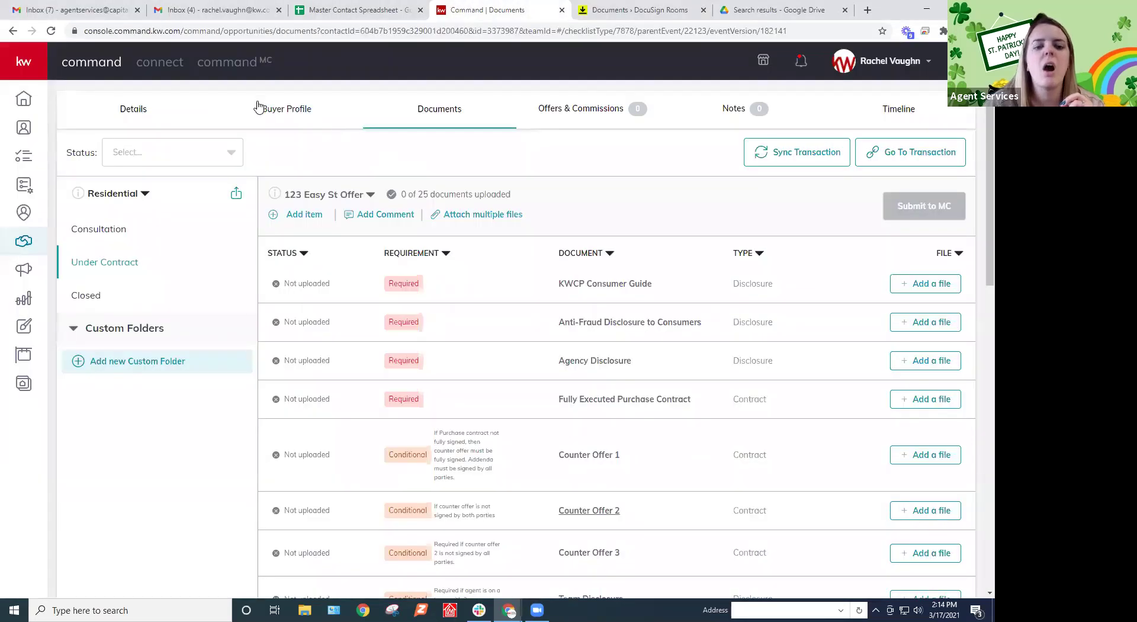
{"action": "left_click", "coordinate": [294, 113]}
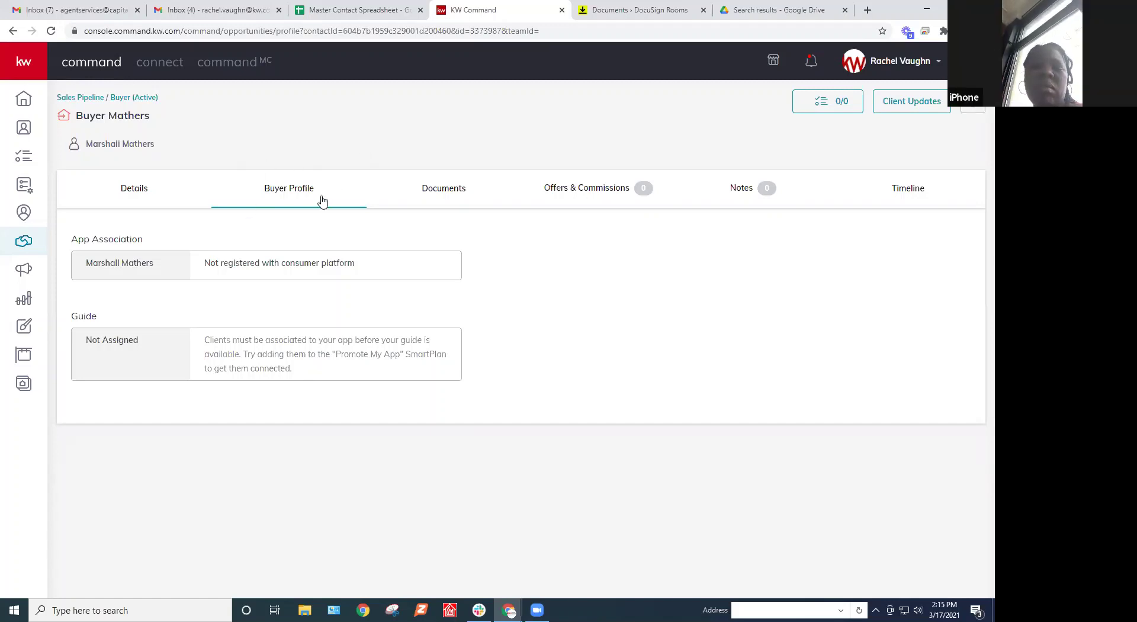
Move Agency - Team Disclosure and Anti Fraud Disclosure into Lost Offer, then collapse the folder
{"action": "left_click", "coordinate": [638, 12]}
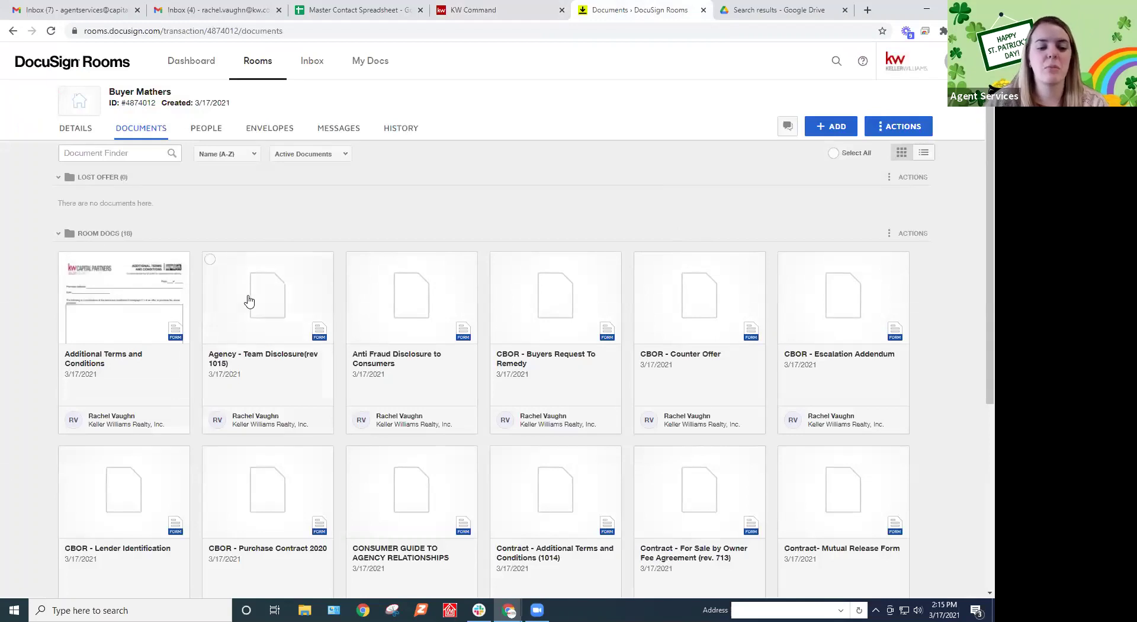
{"action": "left_click_drag", "start_coordinate": [244, 299], "coordinate": [122, 166]}
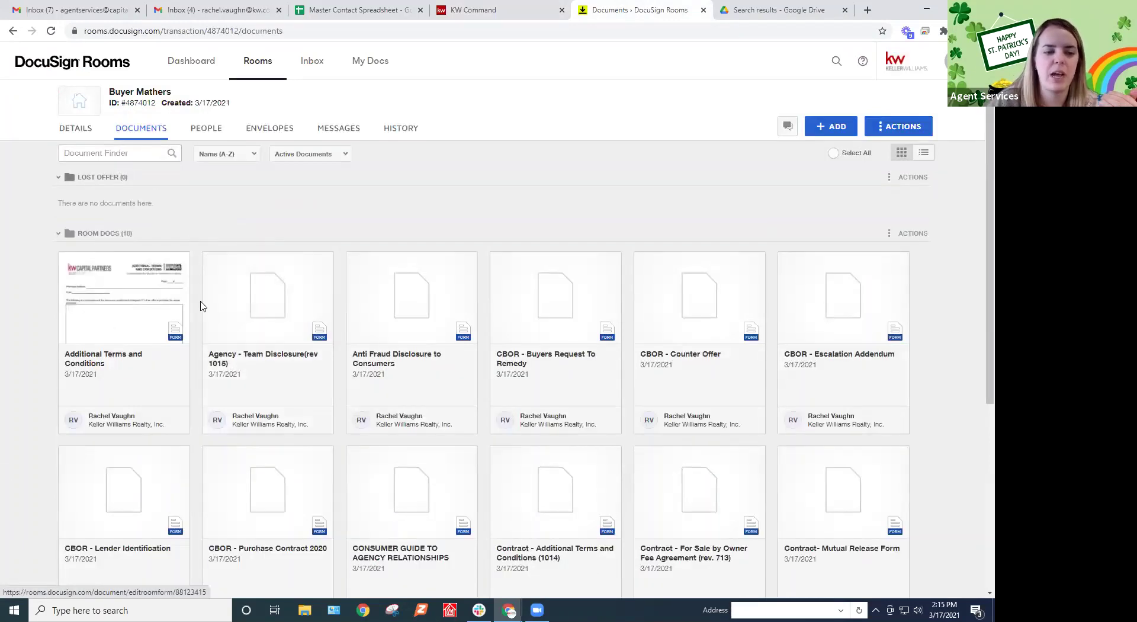
{"action": "left_click_drag", "start_coordinate": [264, 439], "coordinate": [261, 272]}
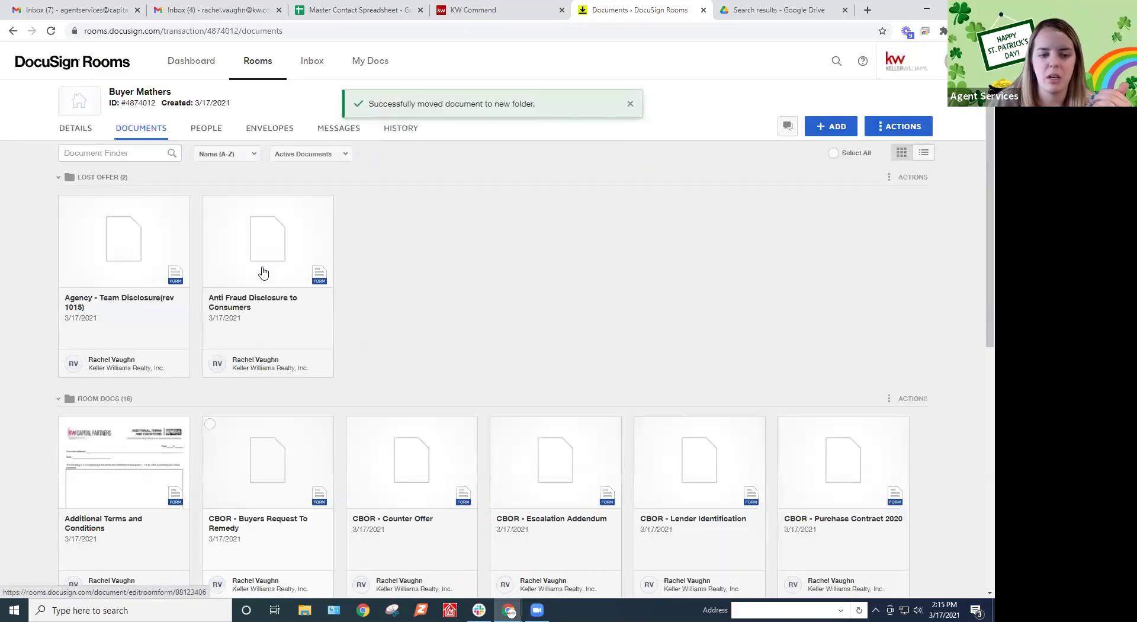
{"action": "left_click", "coordinate": [57, 179]}
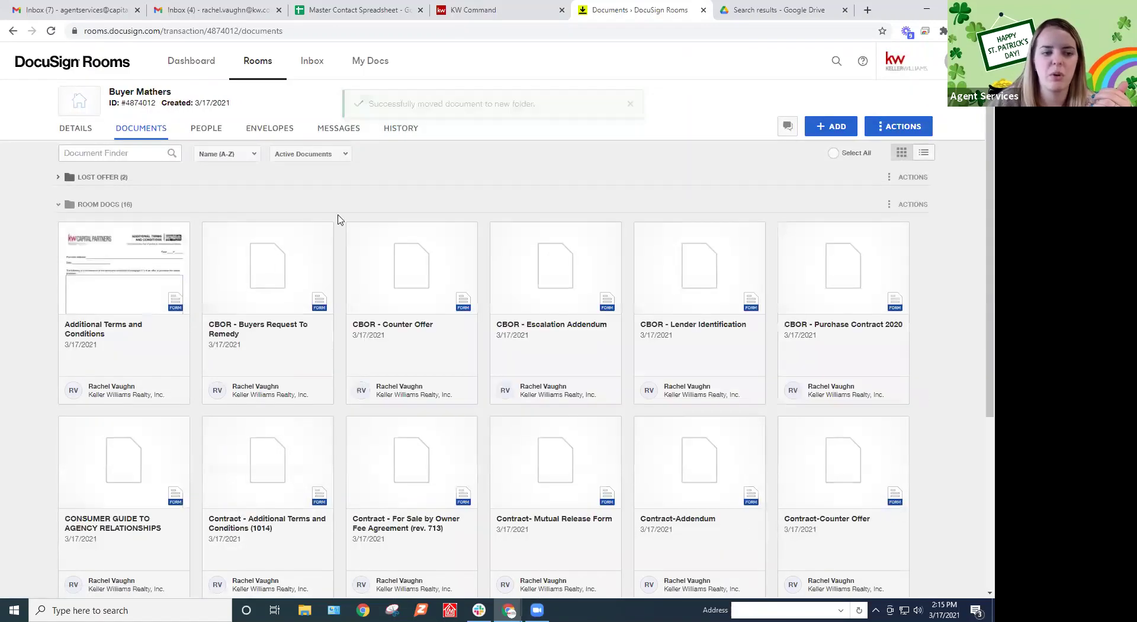
{"action": "scroll", "coordinate": [372, 274], "scroll_direction": "down", "scroll_amount": 1}
{"action": "scroll", "coordinate": [372, 275], "scroll_direction": "down", "scroll_amount": 4}
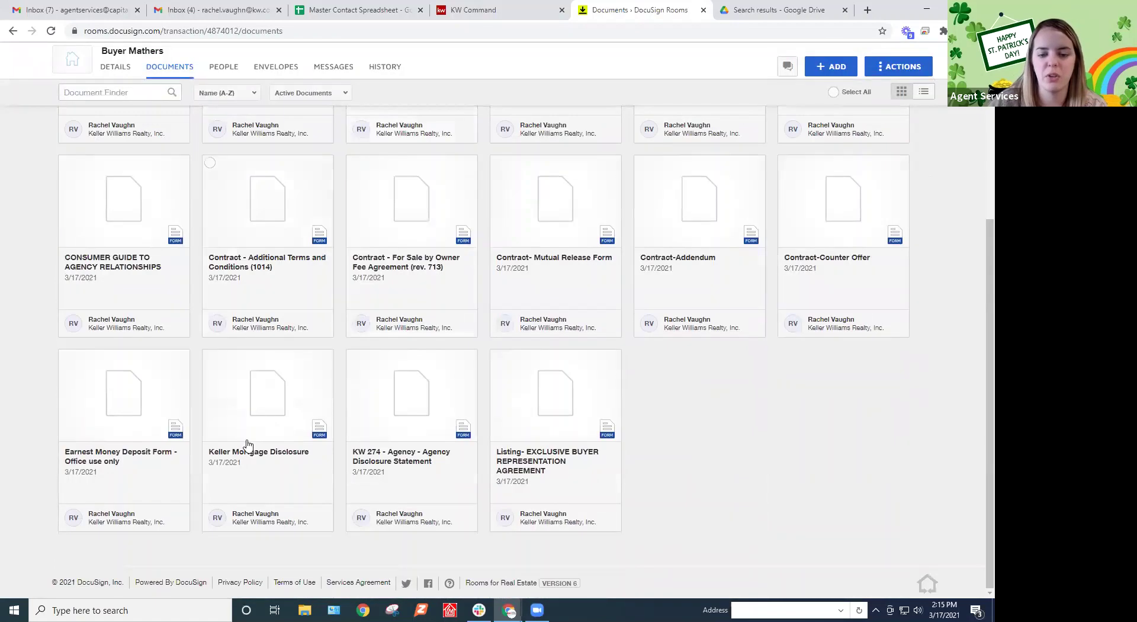
{"action": "scroll", "coordinate": [726, 465], "scroll_direction": "up", "scroll_amount": 4}
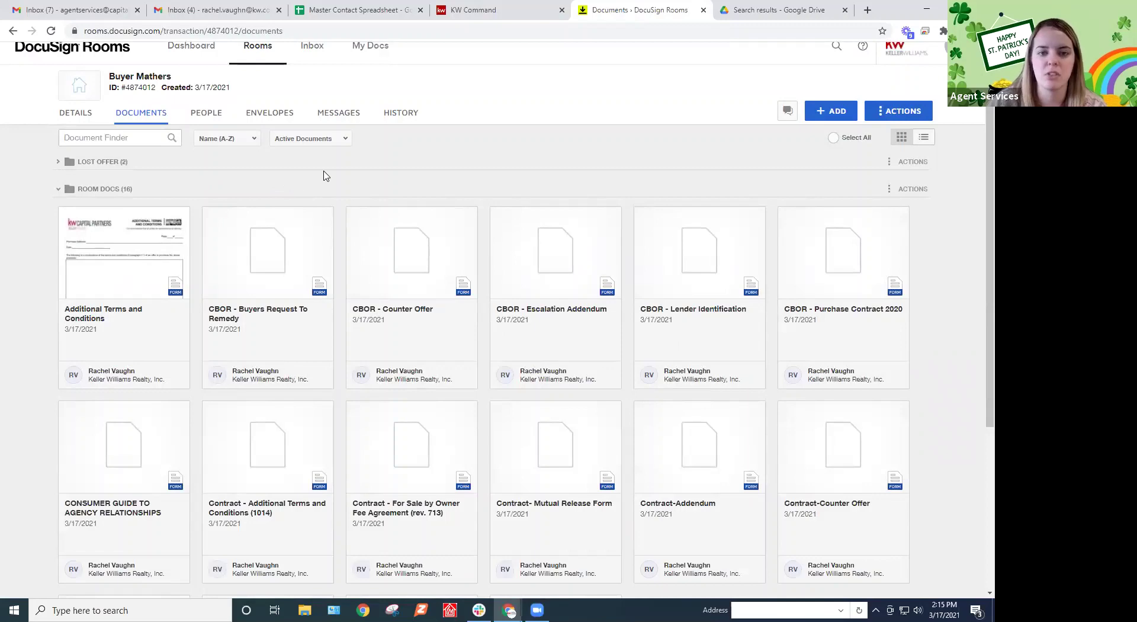
Show the Under Contract documents checklist on its 123 Easy St Offer version
{"action": "left_click", "coordinate": [477, 6]}
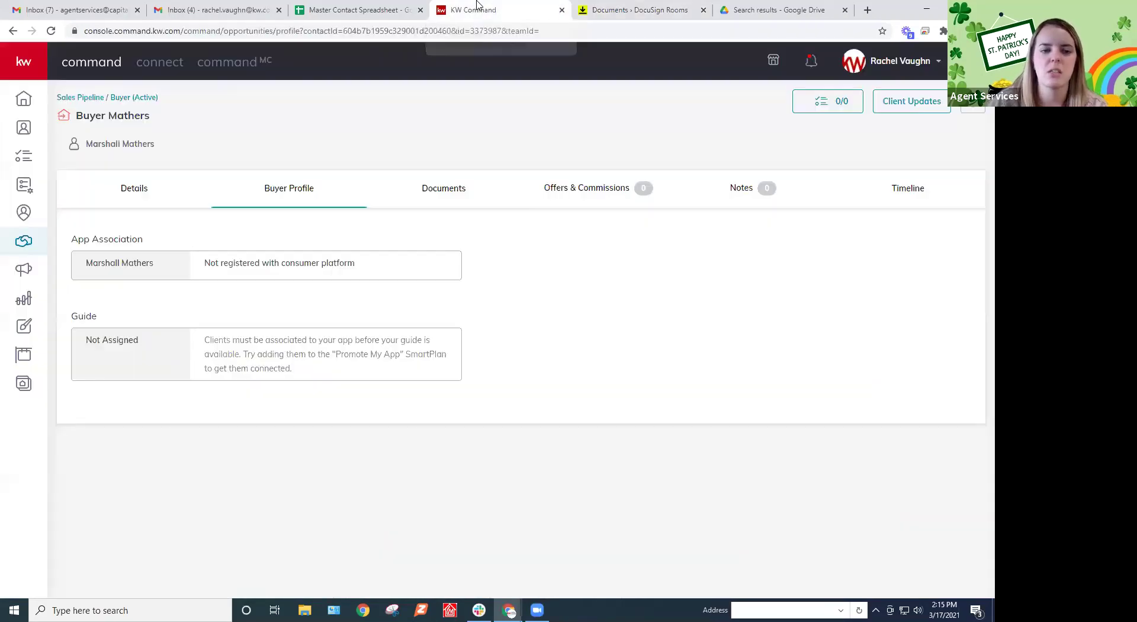
{"action": "left_click", "coordinate": [453, 187]}
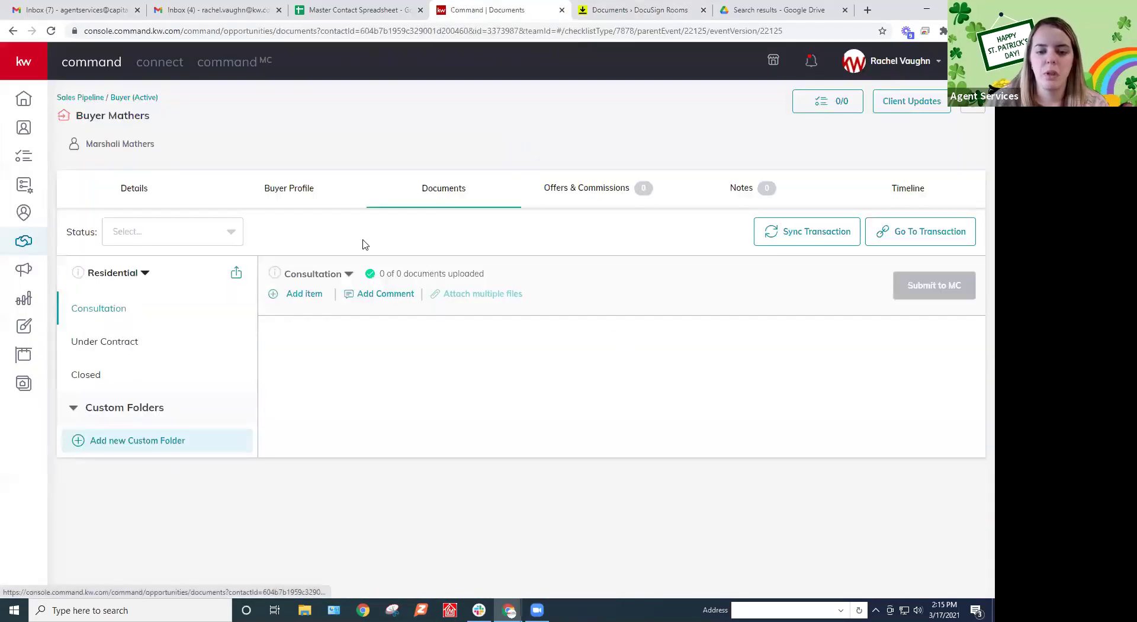
{"action": "left_click", "coordinate": [90, 341]}
{"action": "left_click", "coordinate": [347, 275]}
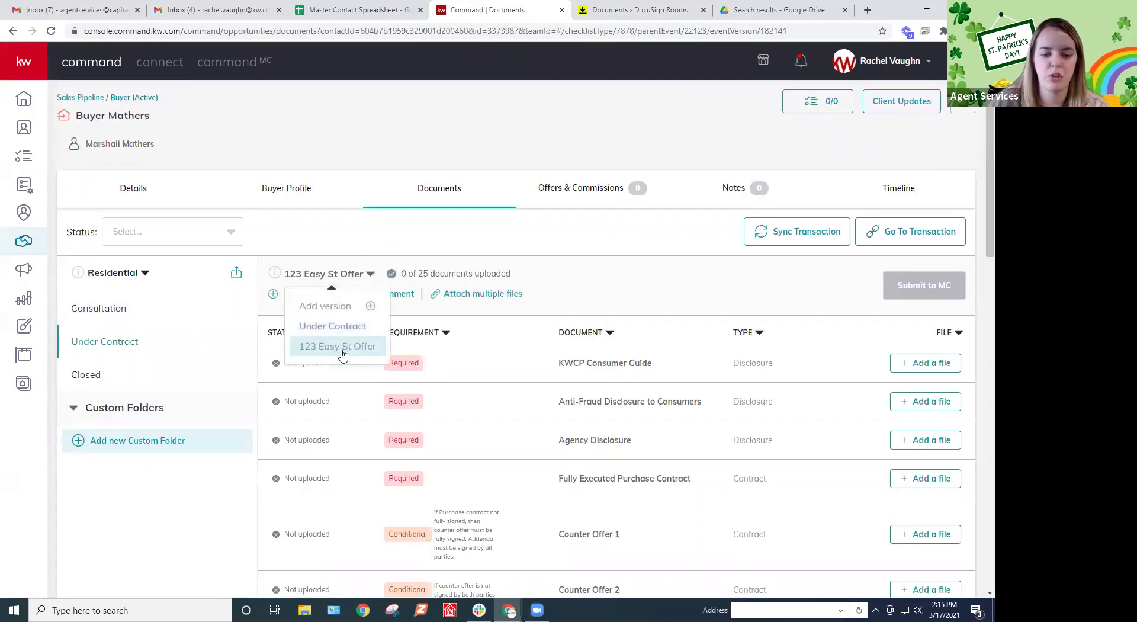
{"action": "left_click", "coordinate": [342, 356]}
{"action": "scroll", "coordinate": [714, 298], "scroll_direction": "down", "scroll_amount": 3}
{"action": "scroll", "coordinate": [715, 298], "scroll_direction": "up", "scroll_amount": 2}
Compare the original Under Contract version's documents, then return to 123 Easy St Offer
{"action": "left_click", "coordinate": [330, 216]}
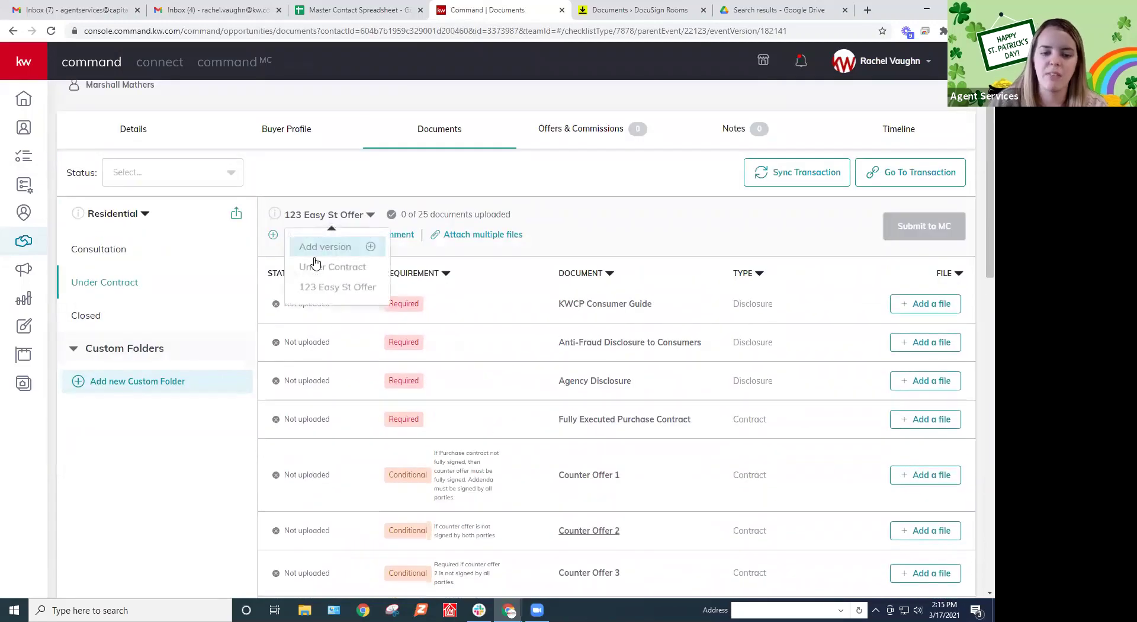
{"action": "left_click", "coordinate": [309, 265]}
{"action": "scroll", "coordinate": [686, 329], "scroll_direction": "down", "scroll_amount": 10}
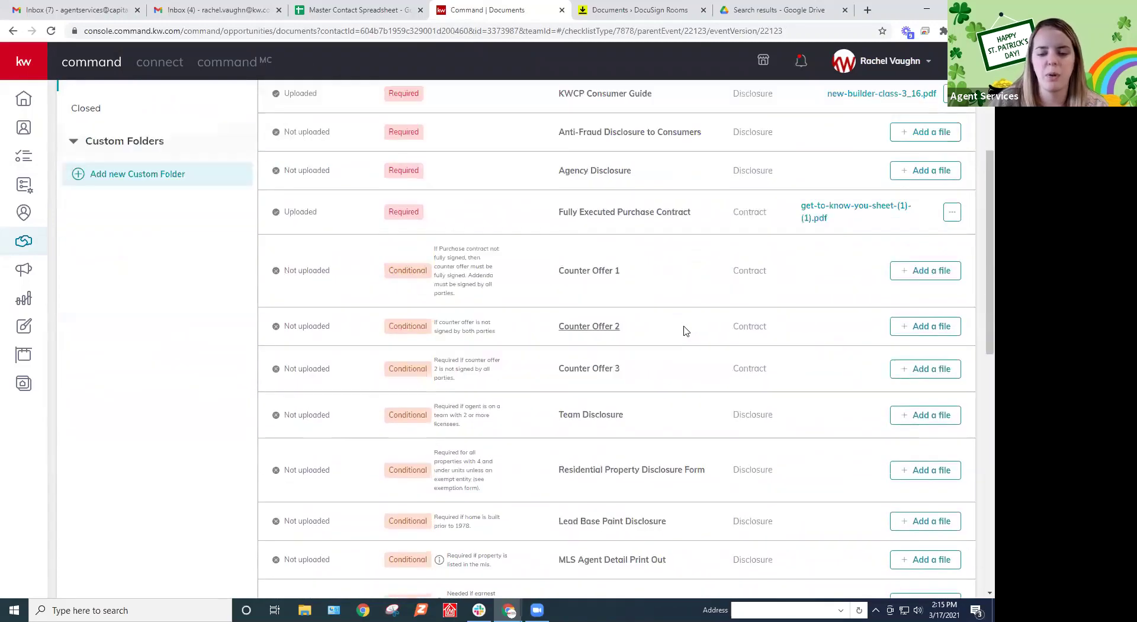
{"action": "scroll", "coordinate": [685, 331], "scroll_direction": "down", "scroll_amount": 1}
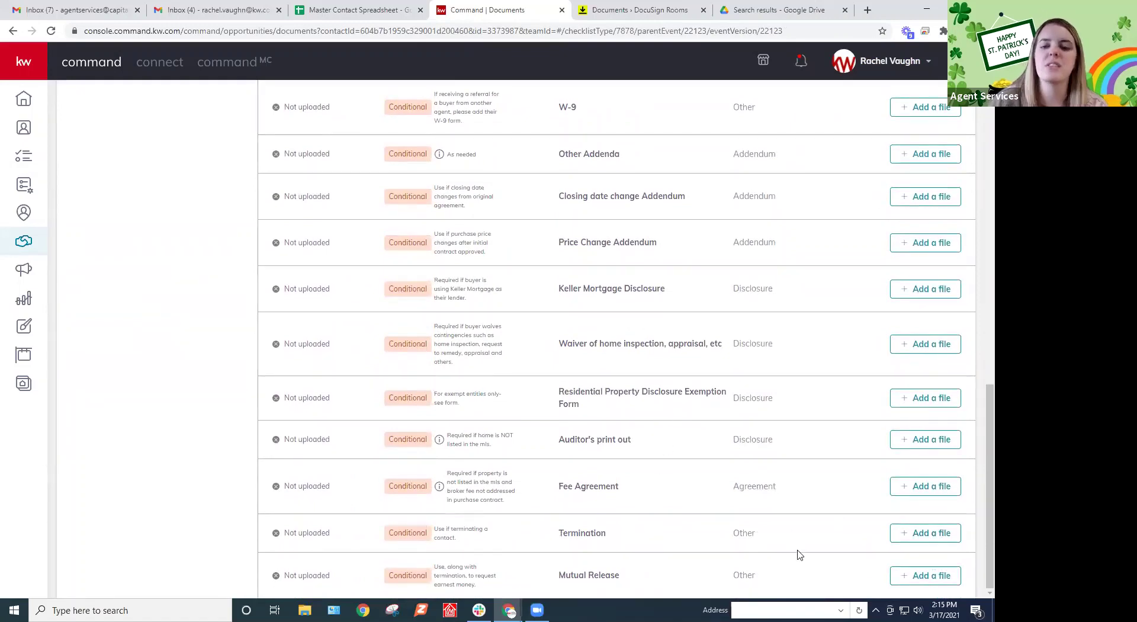
{"action": "scroll", "coordinate": [797, 554], "scroll_direction": "up", "scroll_amount": 15}
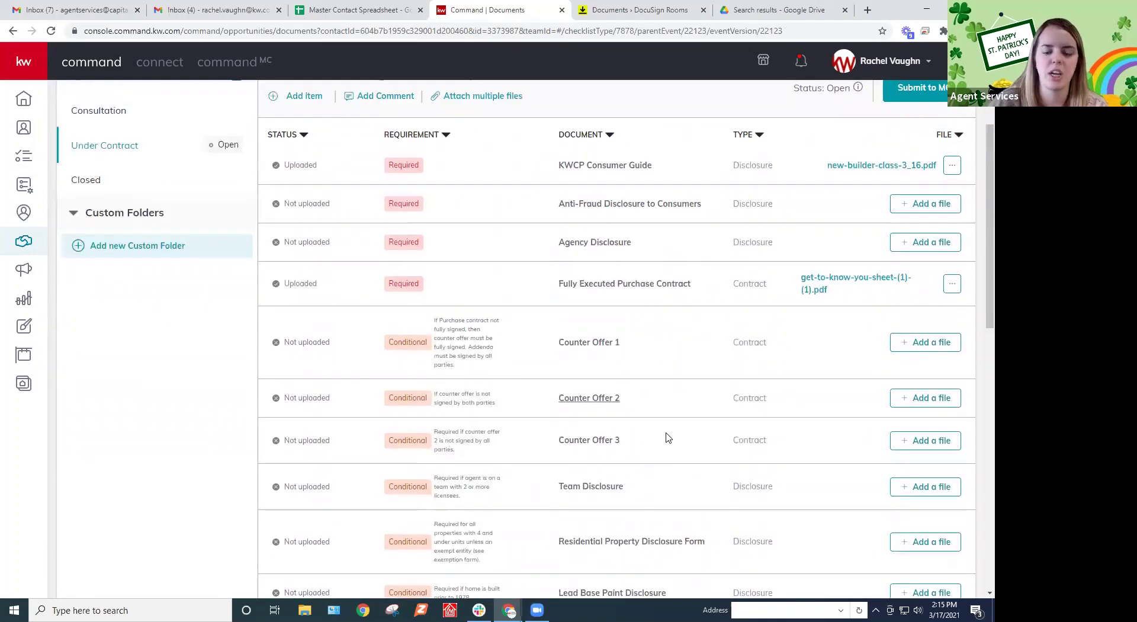
{"action": "scroll", "coordinate": [563, 349], "scroll_direction": "up", "scroll_amount": 2}
{"action": "left_click", "coordinate": [324, 274]}
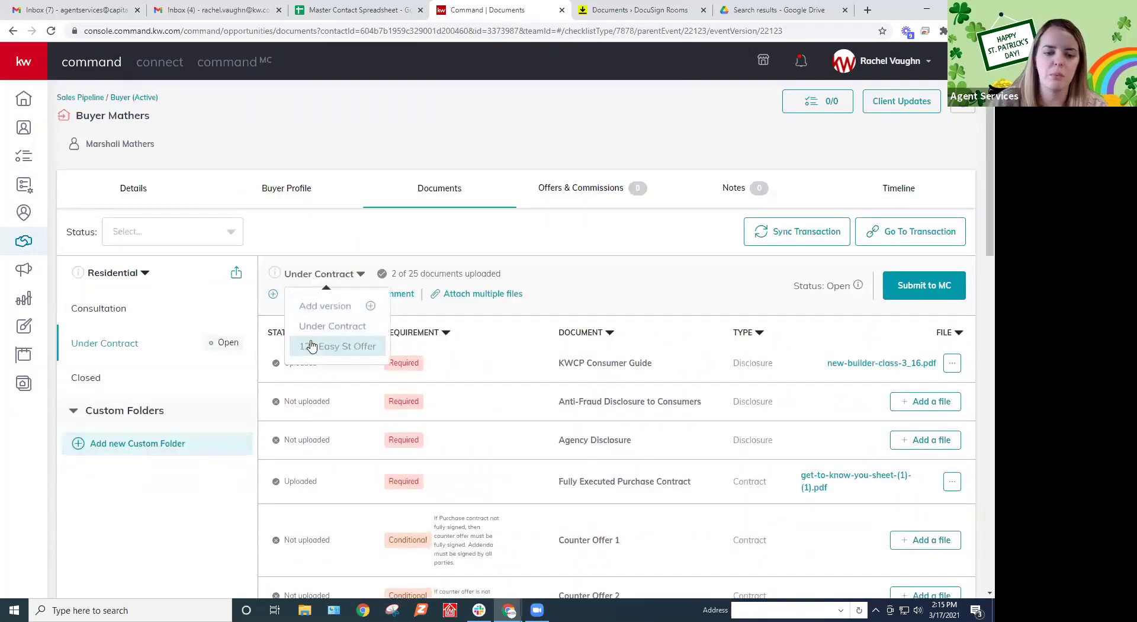
{"action": "left_click", "coordinate": [312, 346]}
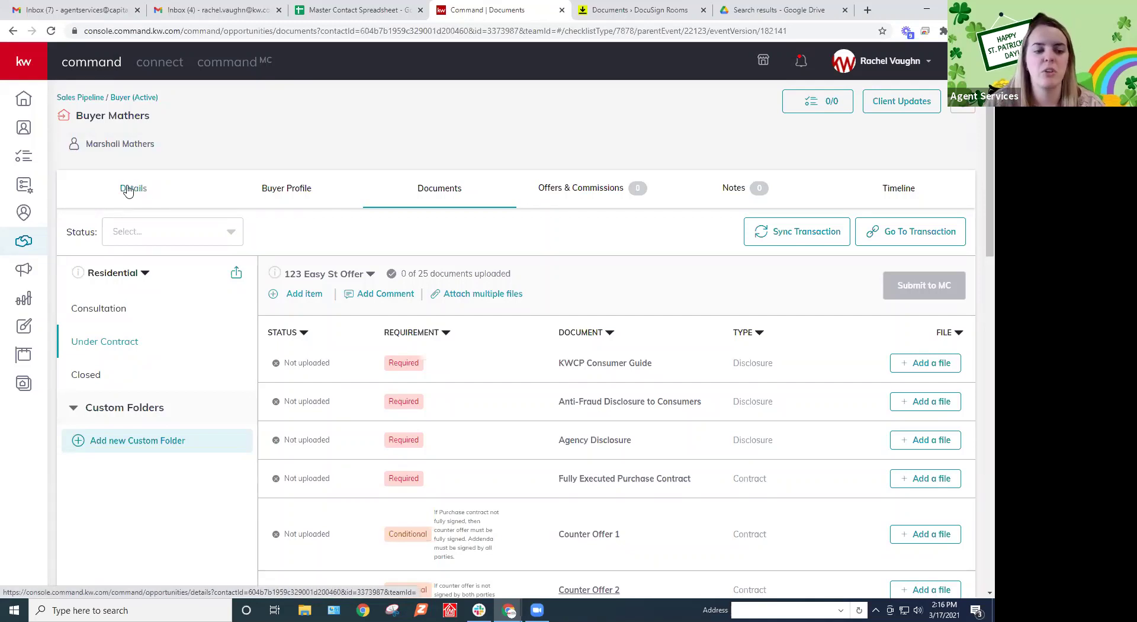
Prefix the opportunity name with '123 Easy St - ' in General Information and save
{"action": "left_click", "coordinate": [129, 188]}
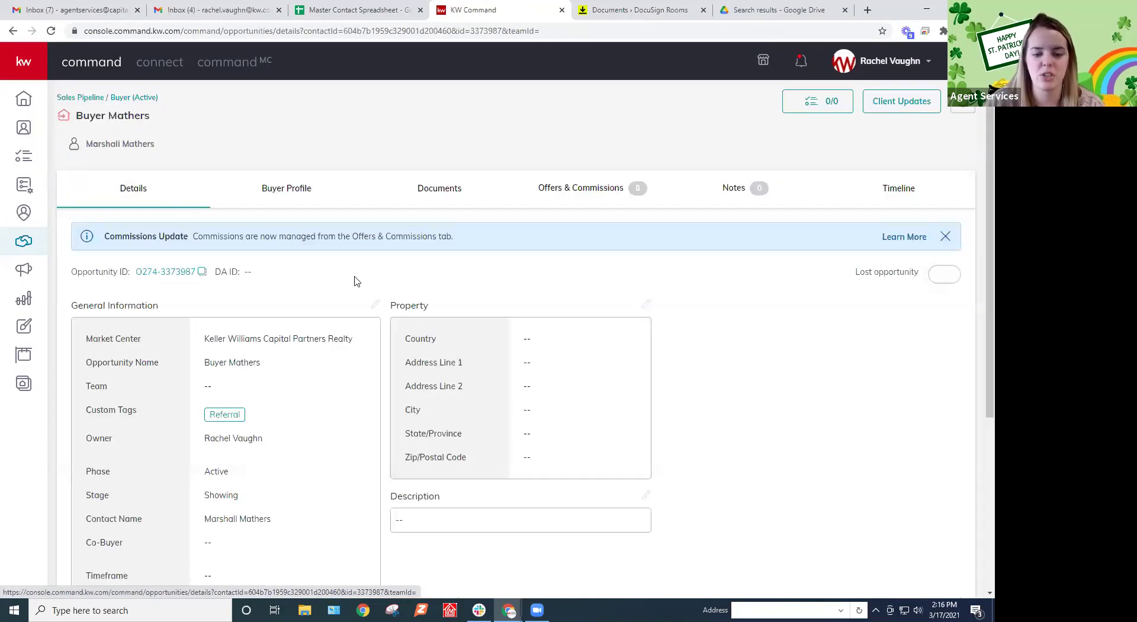
{"action": "scroll", "coordinate": [533, 353], "scroll_direction": "down", "scroll_amount": 1}
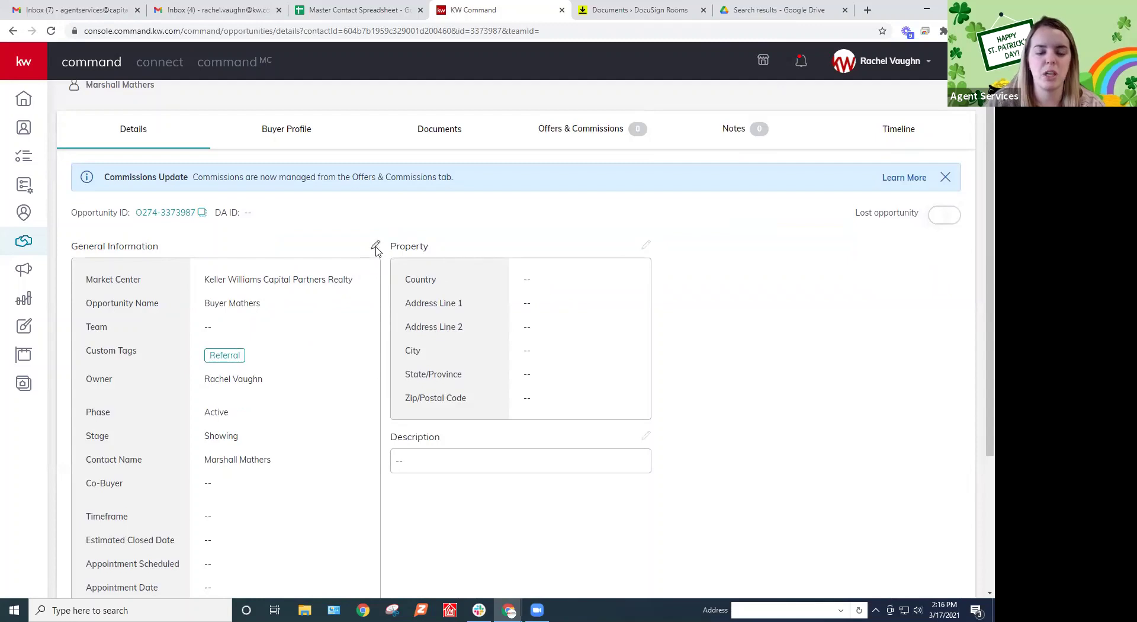
{"action": "scroll", "coordinate": [391, 247], "scroll_direction": "down", "scroll_amount": 1}
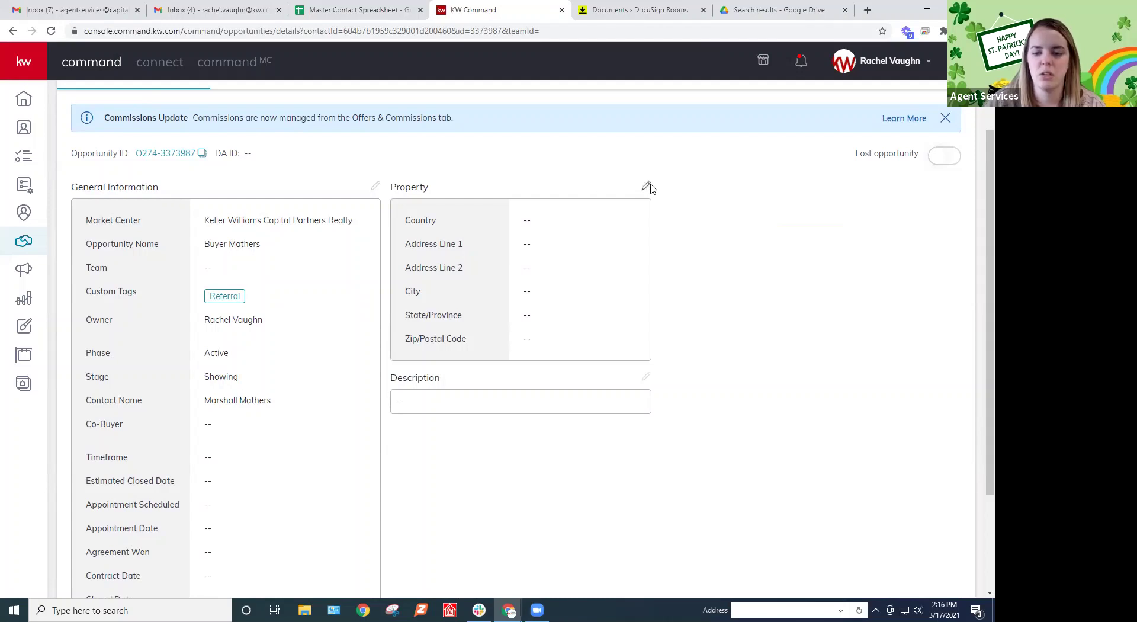
{"action": "left_click", "coordinate": [375, 186]}
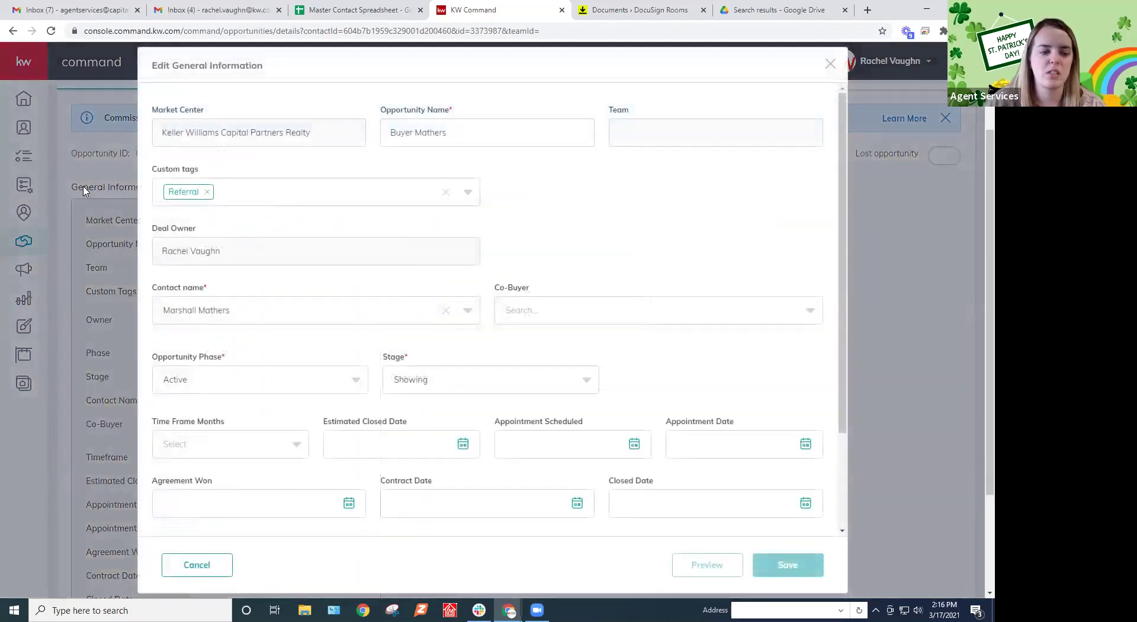
{"action": "left_click", "coordinate": [387, 134]}
{"action": "type", "text": "123 Easy St -"}
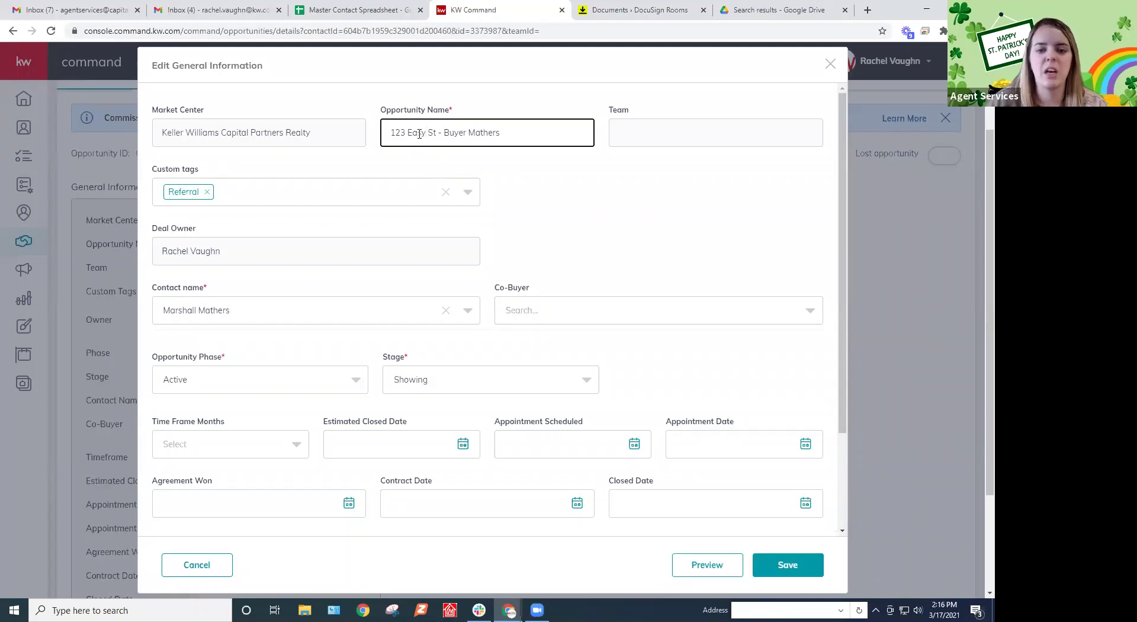
{"action": "left_click", "coordinate": [648, 217]}
{"action": "scroll", "coordinate": [648, 221], "scroll_direction": "down", "scroll_amount": 3}
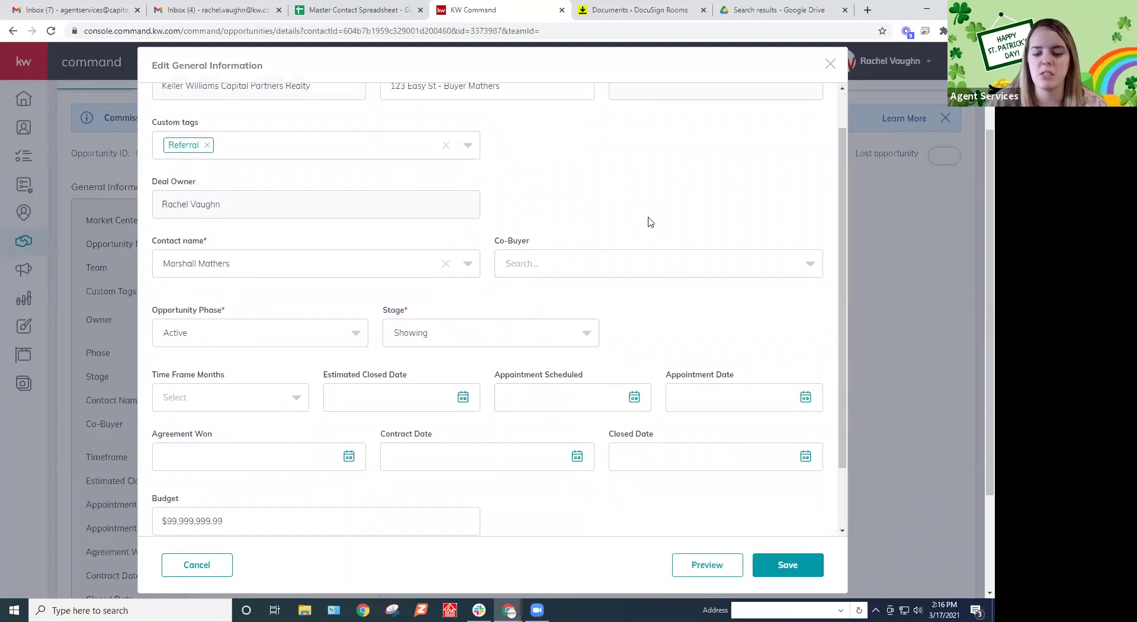
{"action": "left_click", "coordinate": [796, 579]}
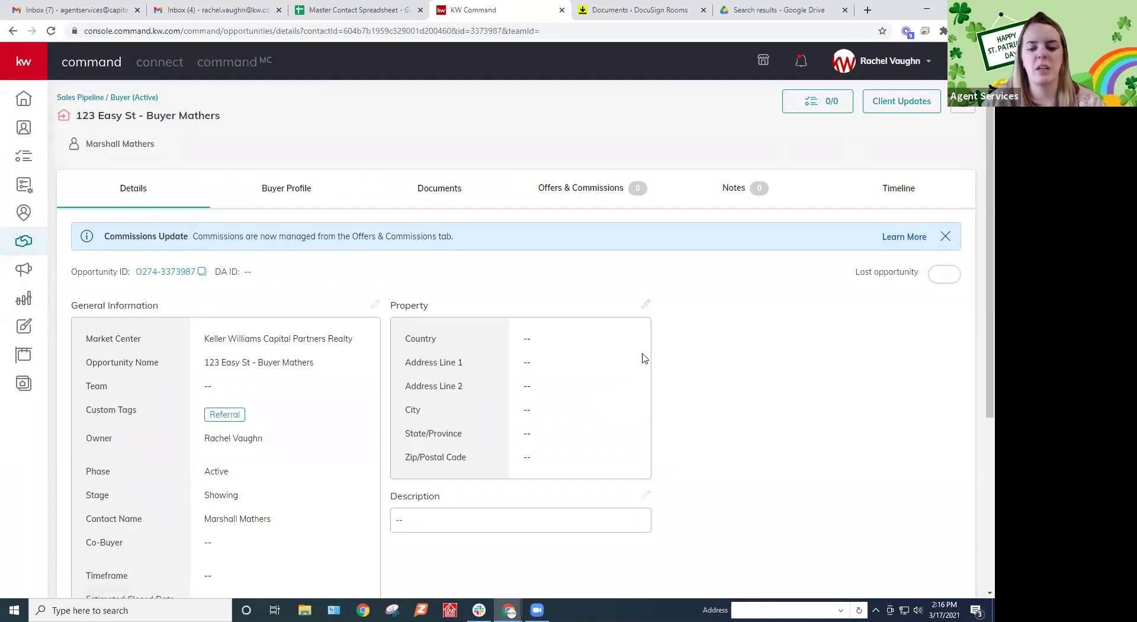
Save 123 Easy Street, Milton Township, IL 60188 as the property address, then view the Under Contract checklist
{"action": "left_click", "coordinate": [646, 303]}
{"action": "type", "text": "123 Easy Street"}
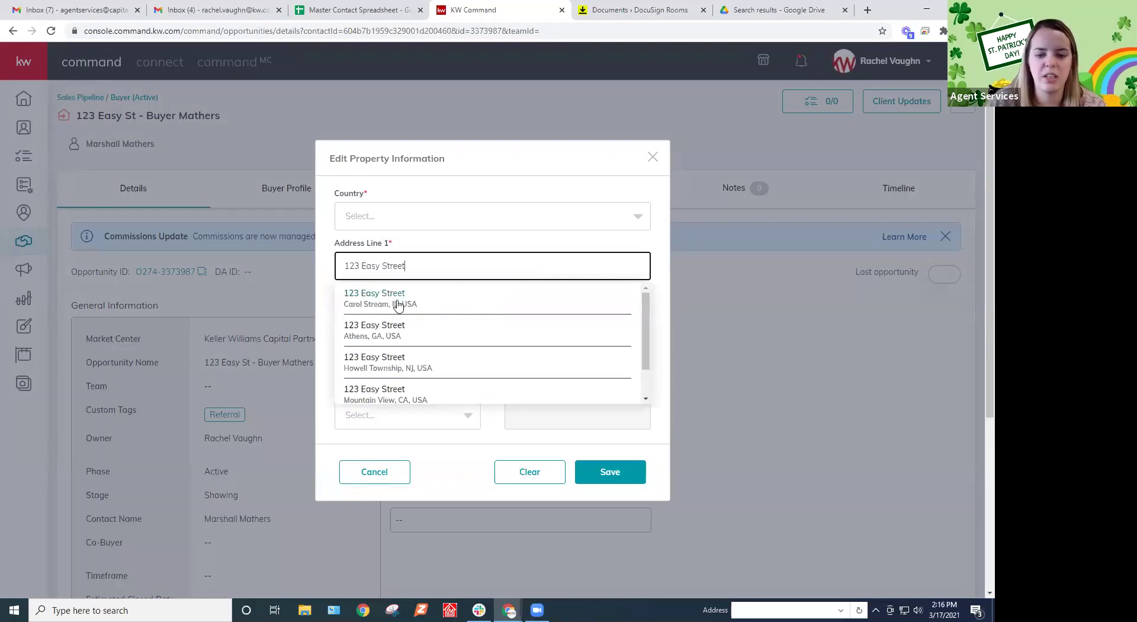
{"action": "left_click", "coordinate": [396, 301]}
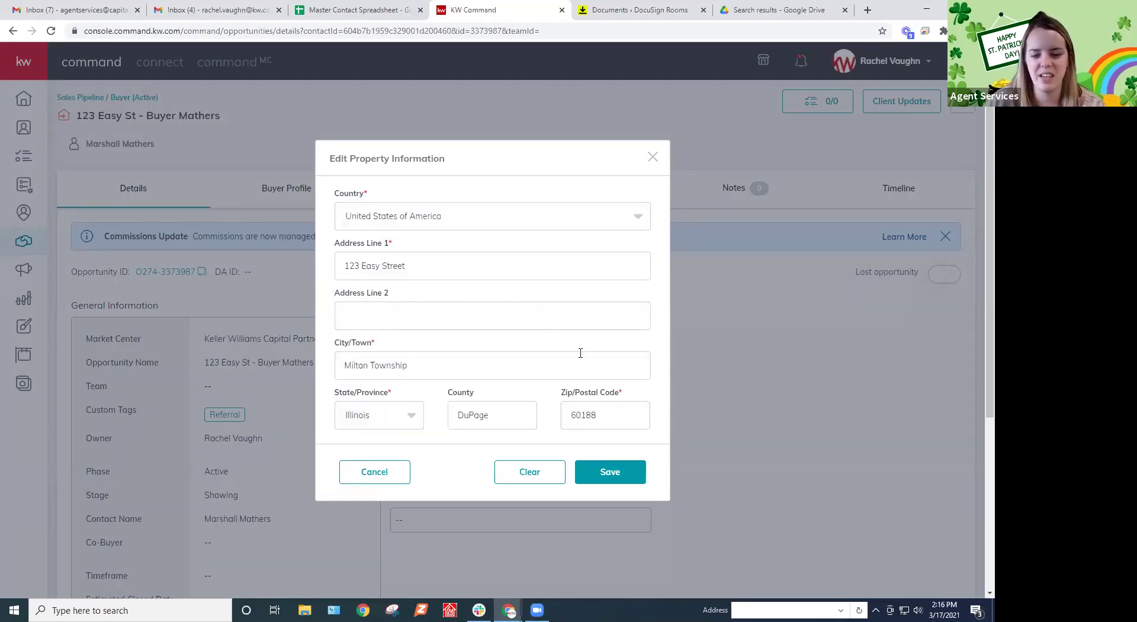
{"action": "left_click", "coordinate": [609, 473]}
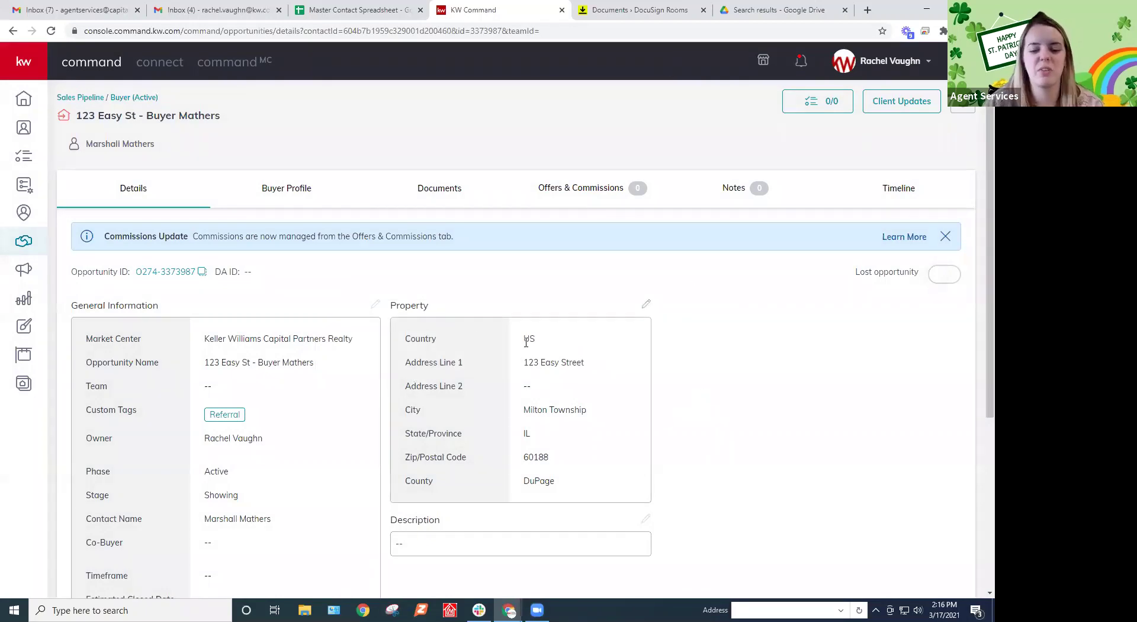
{"action": "scroll", "coordinate": [526, 342], "scroll_direction": "down", "scroll_amount": 1}
{"action": "scroll", "coordinate": [527, 370], "scroll_direction": "up", "scroll_amount": 1}
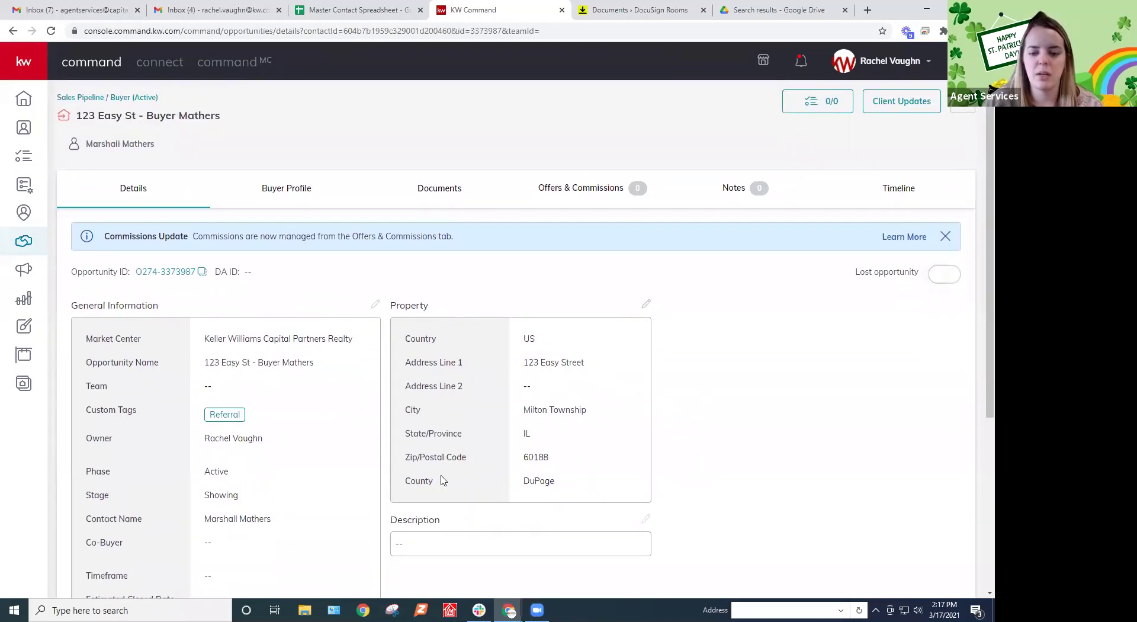
{"action": "left_click", "coordinate": [438, 195]}
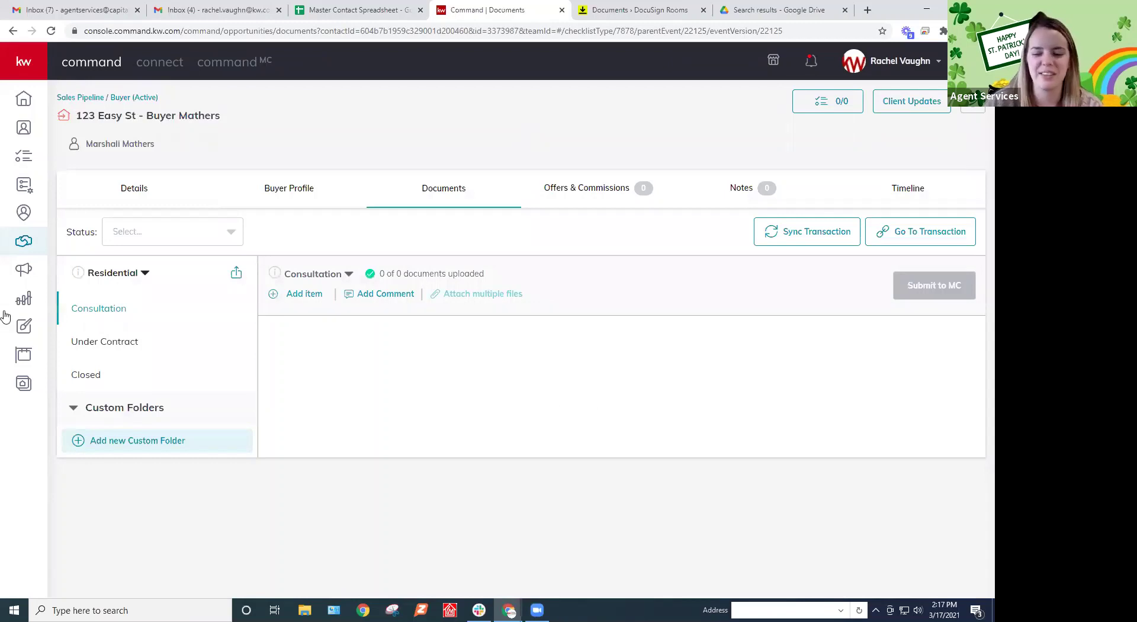
{"action": "left_click", "coordinate": [121, 340]}
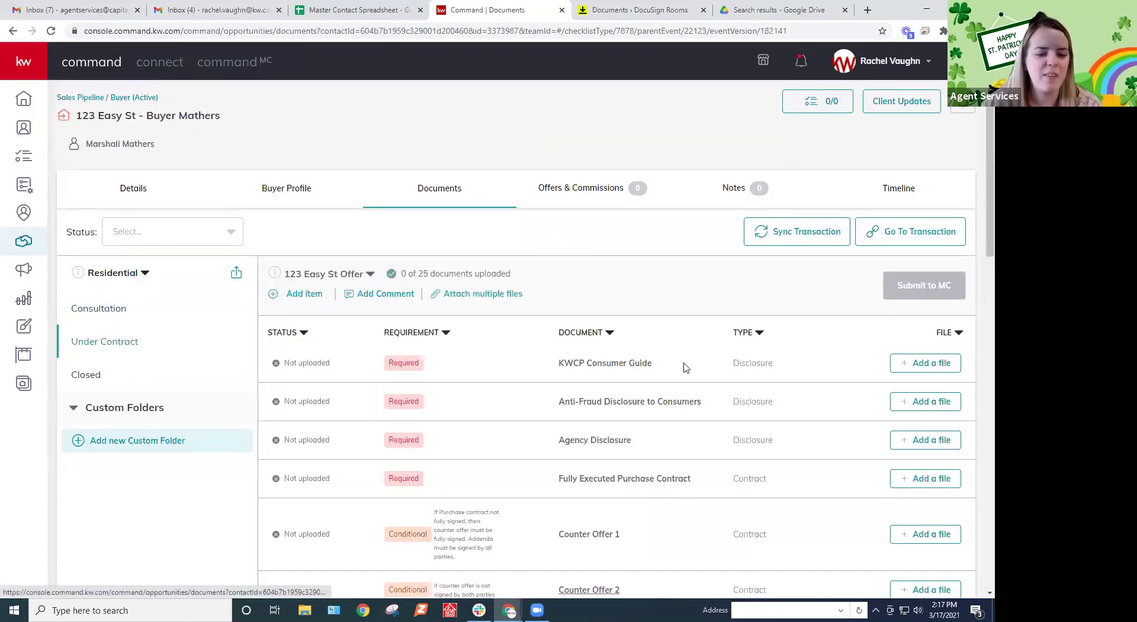
Browse the Closed and Under Contract checklist versions, ending on the empty Consultation checklist
{"action": "scroll", "coordinate": [742, 358], "scroll_direction": "down", "scroll_amount": 1}
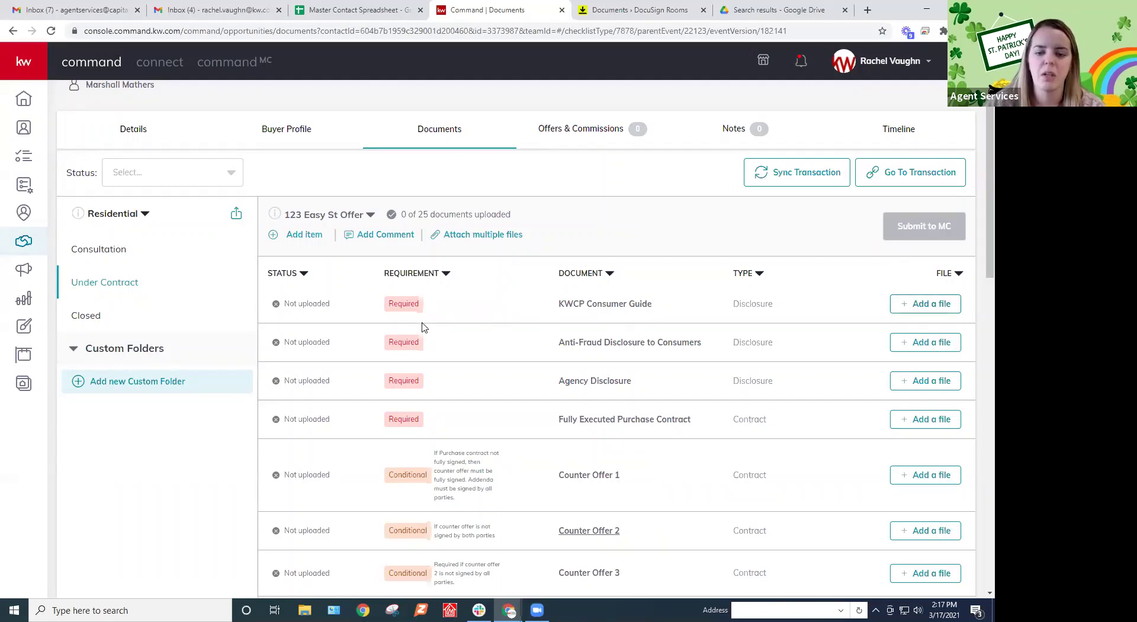
{"action": "left_click", "coordinate": [98, 314]}
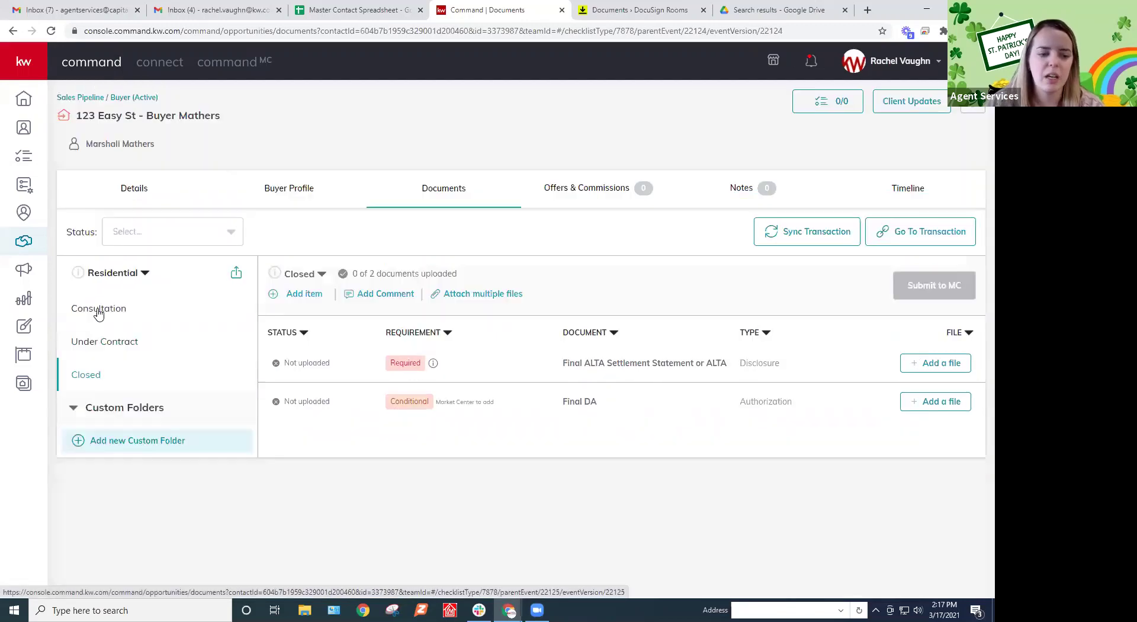
{"action": "left_click", "coordinate": [301, 275]}
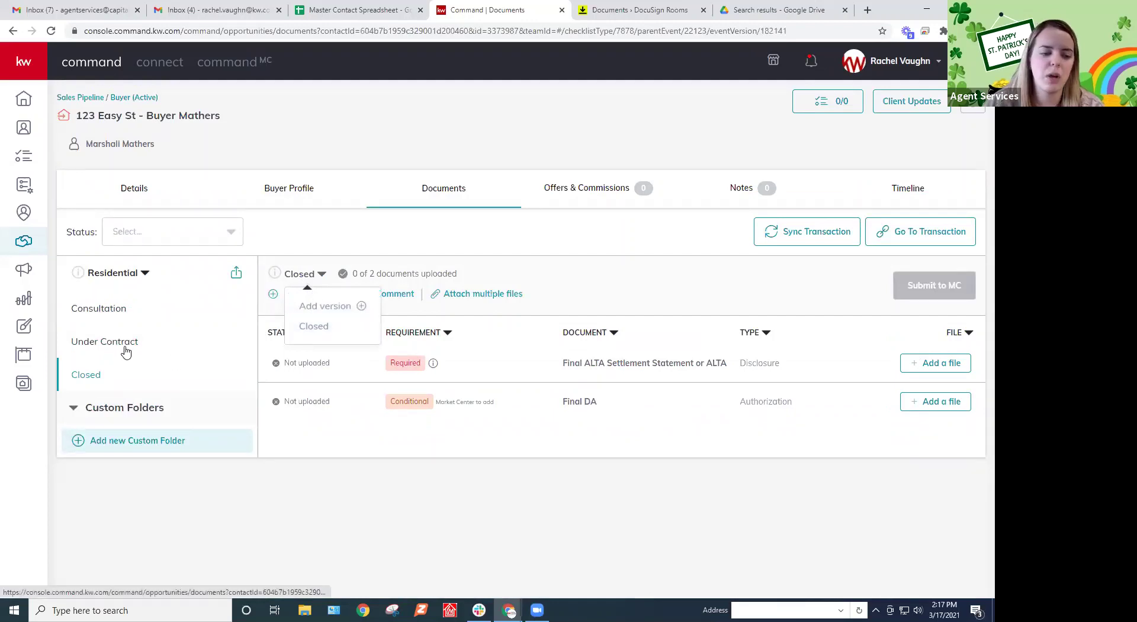
{"action": "left_click", "coordinate": [125, 343]}
{"action": "left_click", "coordinate": [351, 274]}
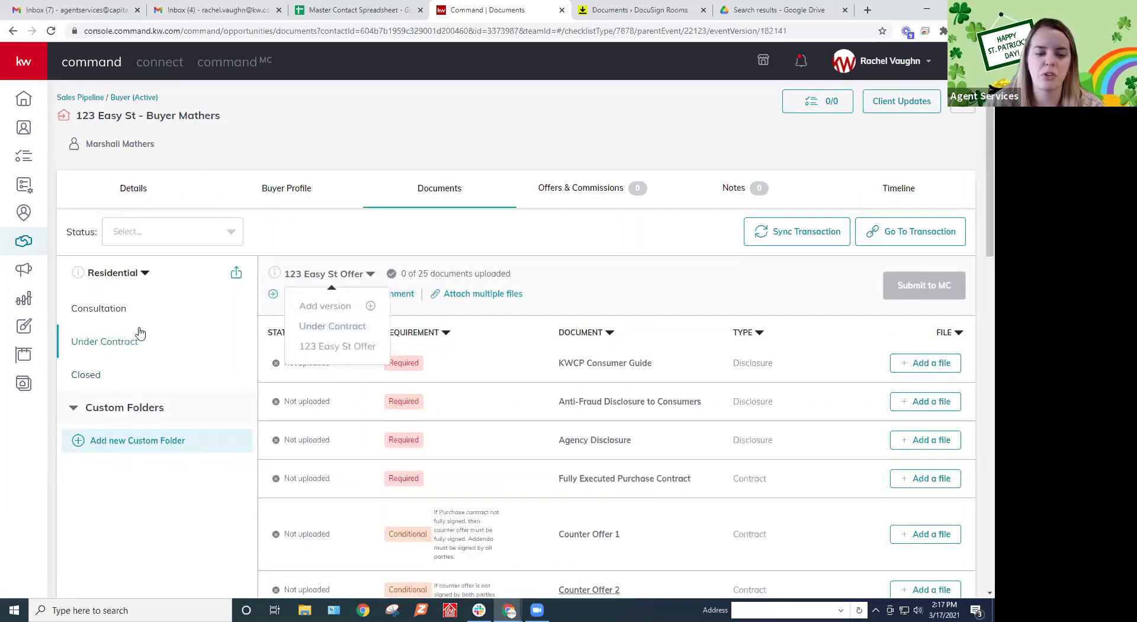
{"action": "left_click", "coordinate": [115, 311]}
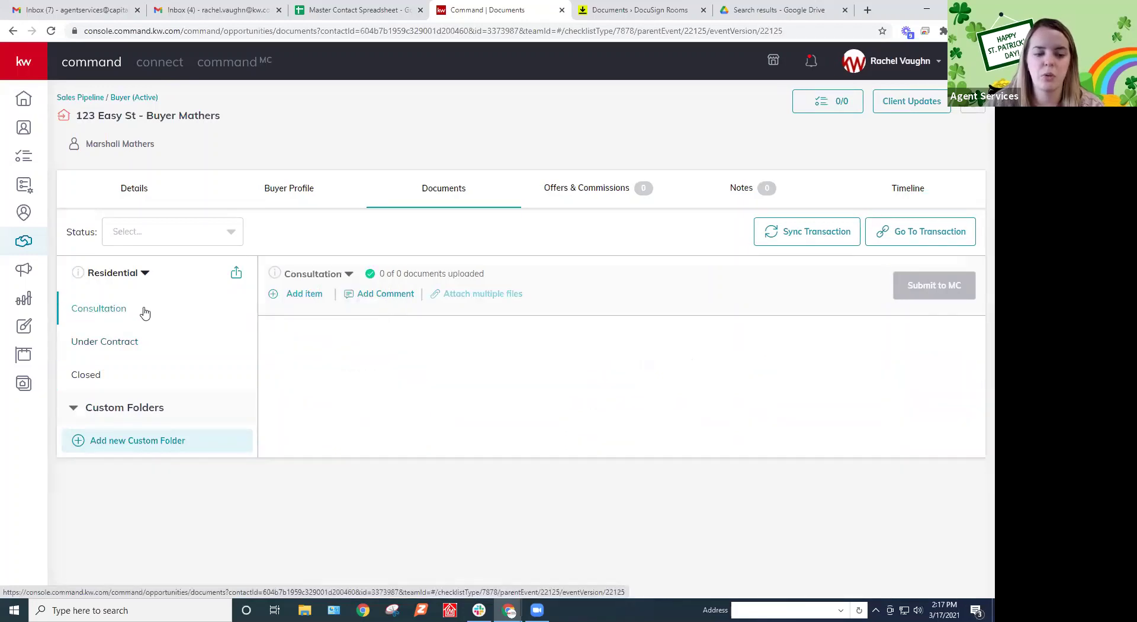
{"action": "left_click", "coordinate": [324, 276]}
{"action": "left_click", "coordinate": [318, 326]}
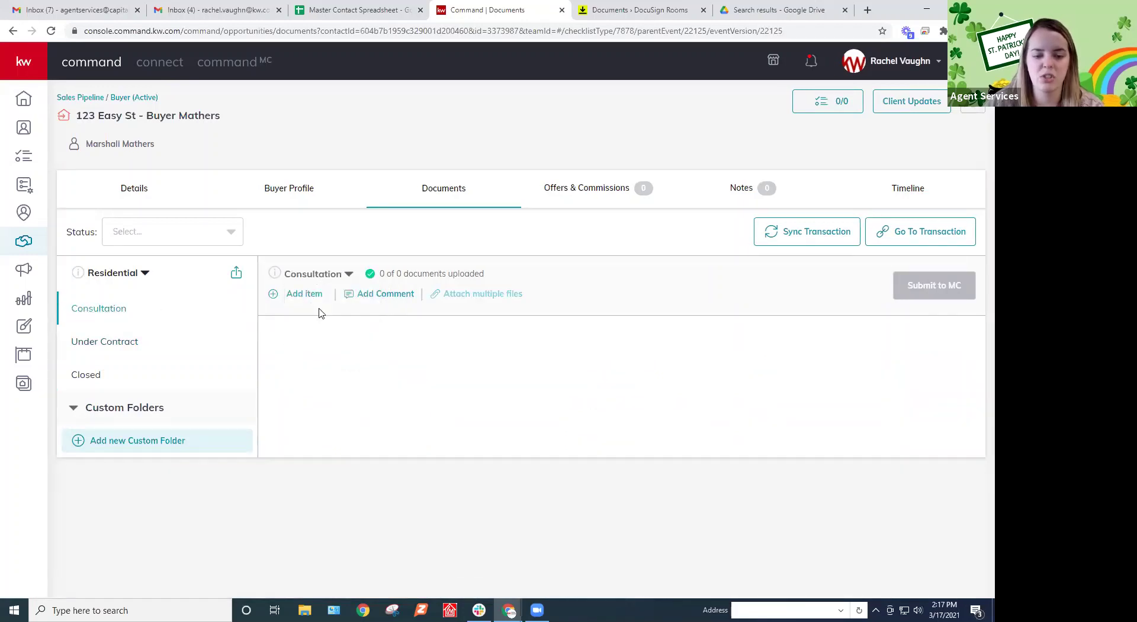
Add a new Consultation checklist version, Consultation v2
{"action": "left_click", "coordinate": [330, 281]}
{"action": "left_click", "coordinate": [313, 305]}
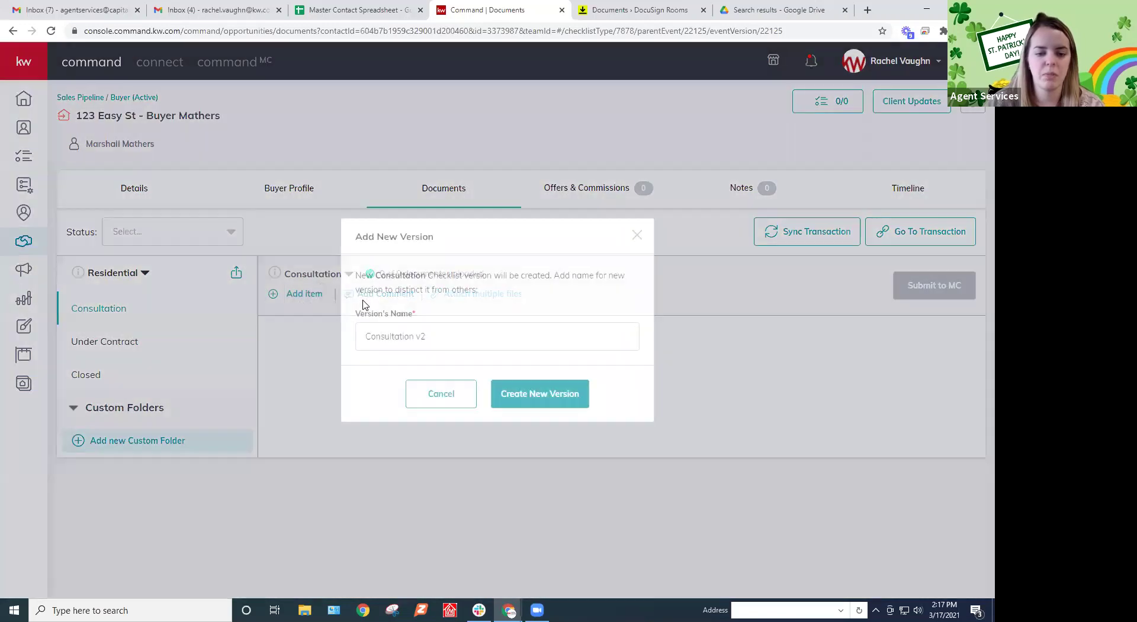
{"action": "left_click", "coordinate": [533, 397]}
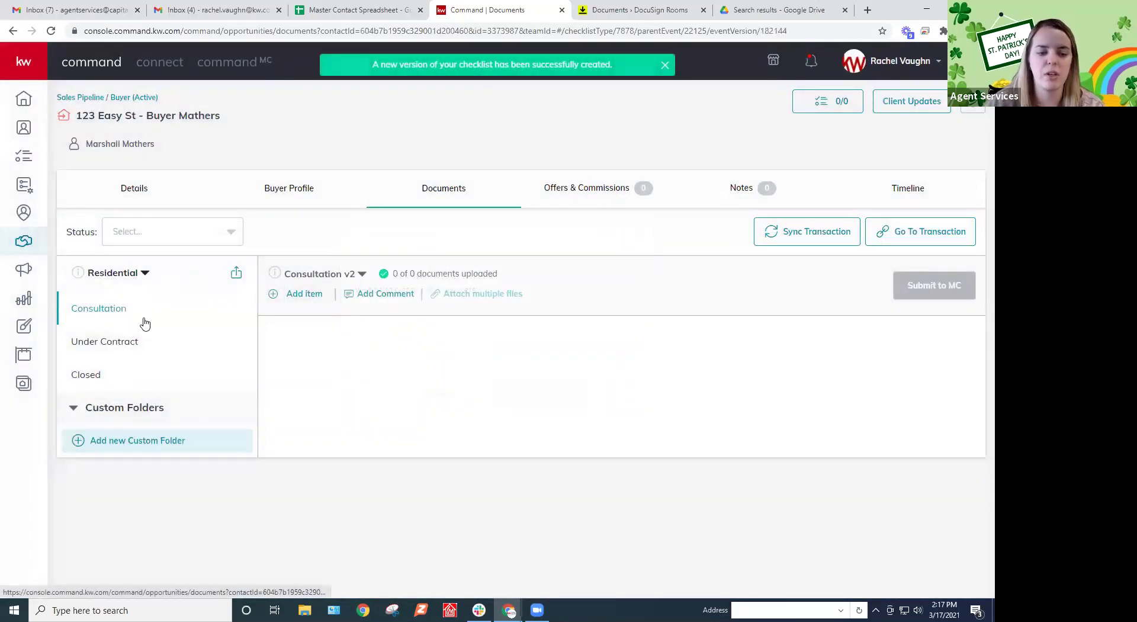
Browse the Under Contract, Closed and Consultation checklists, ending on Under Contract
{"action": "left_click", "coordinate": [135, 347]}
{"action": "left_click", "coordinate": [132, 369]}
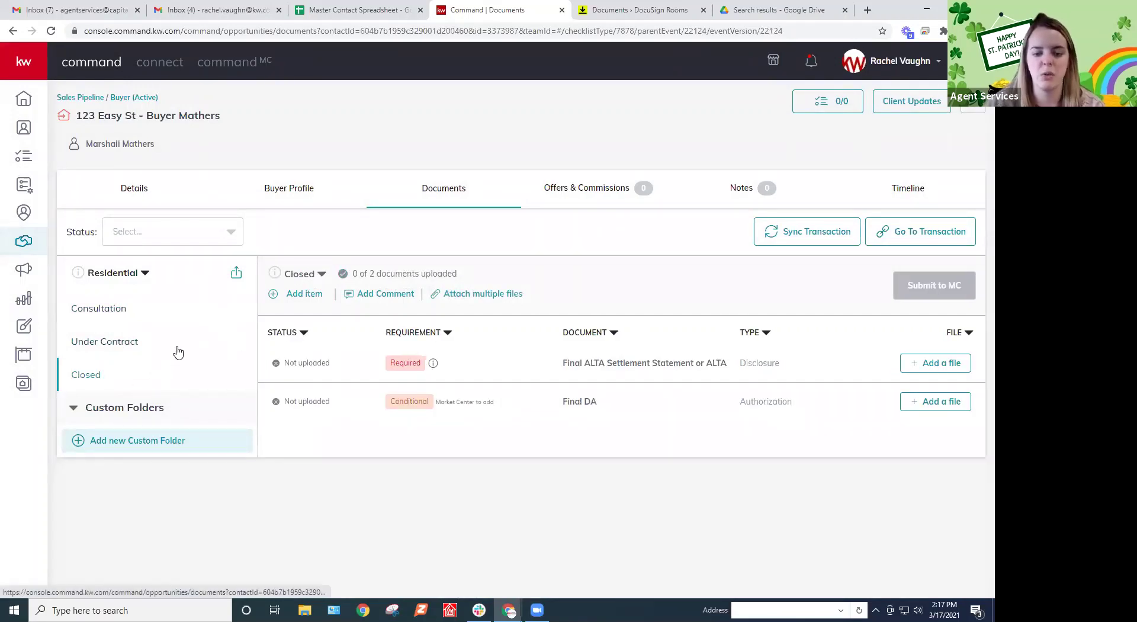
{"action": "left_click", "coordinate": [123, 348]}
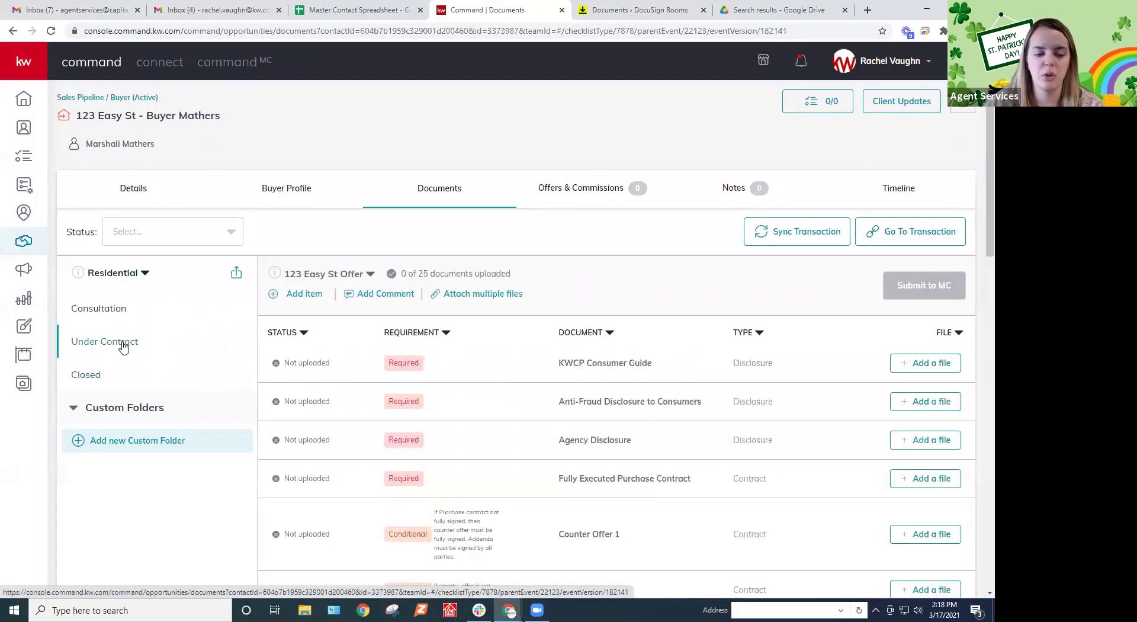
{"action": "left_click", "coordinate": [123, 309]}
{"action": "left_click", "coordinate": [118, 350]}
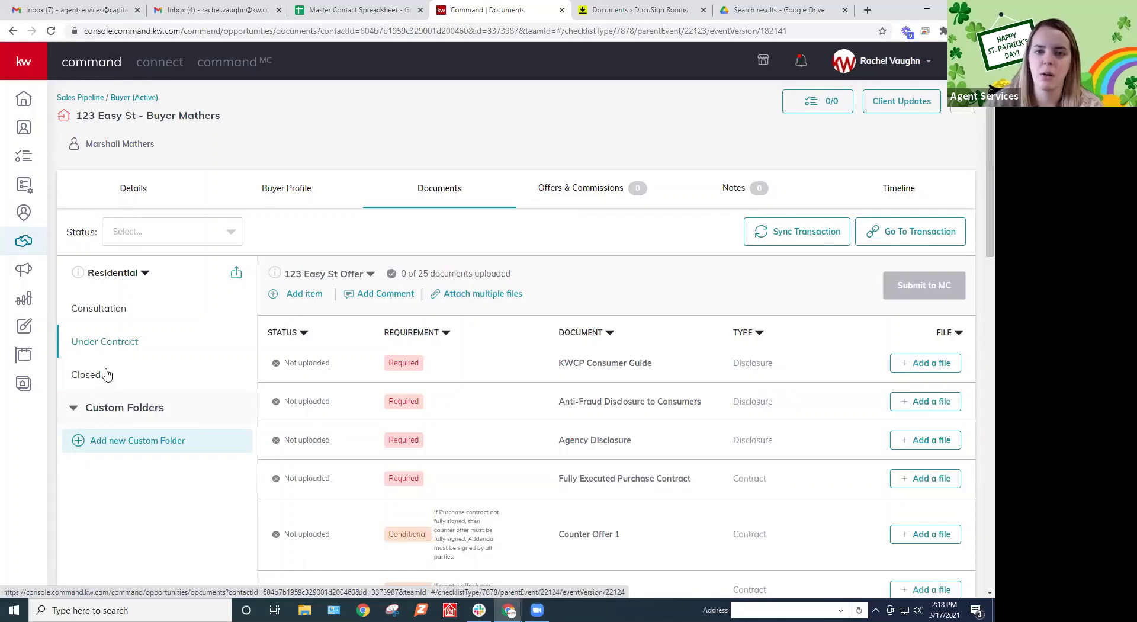
{"action": "left_click", "coordinate": [102, 375]}
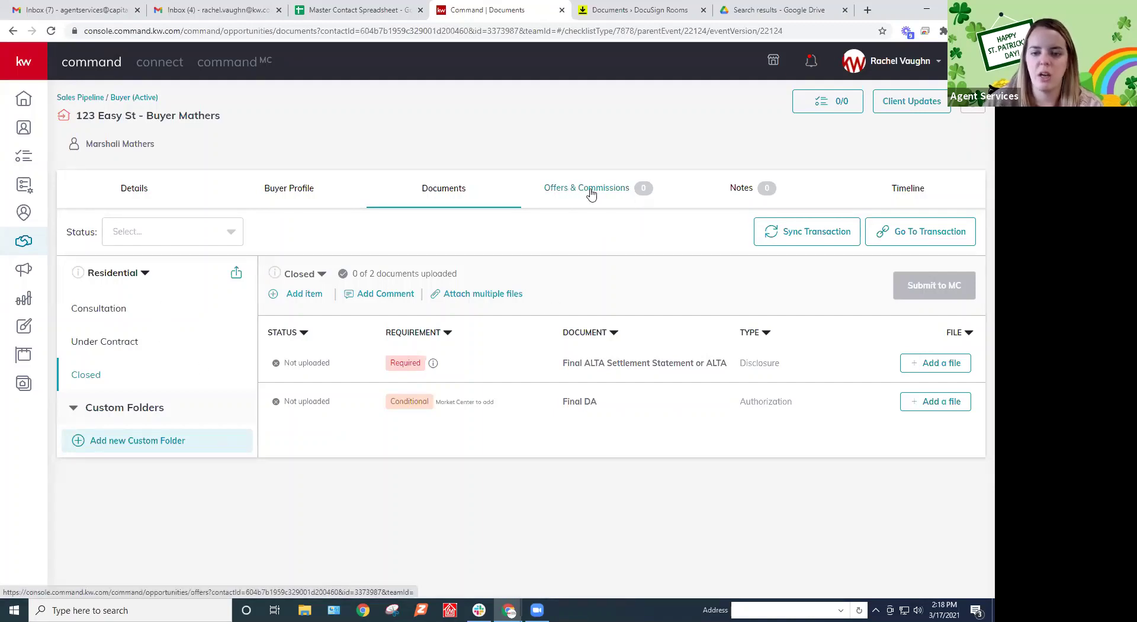
{"action": "left_click", "coordinate": [144, 343]}
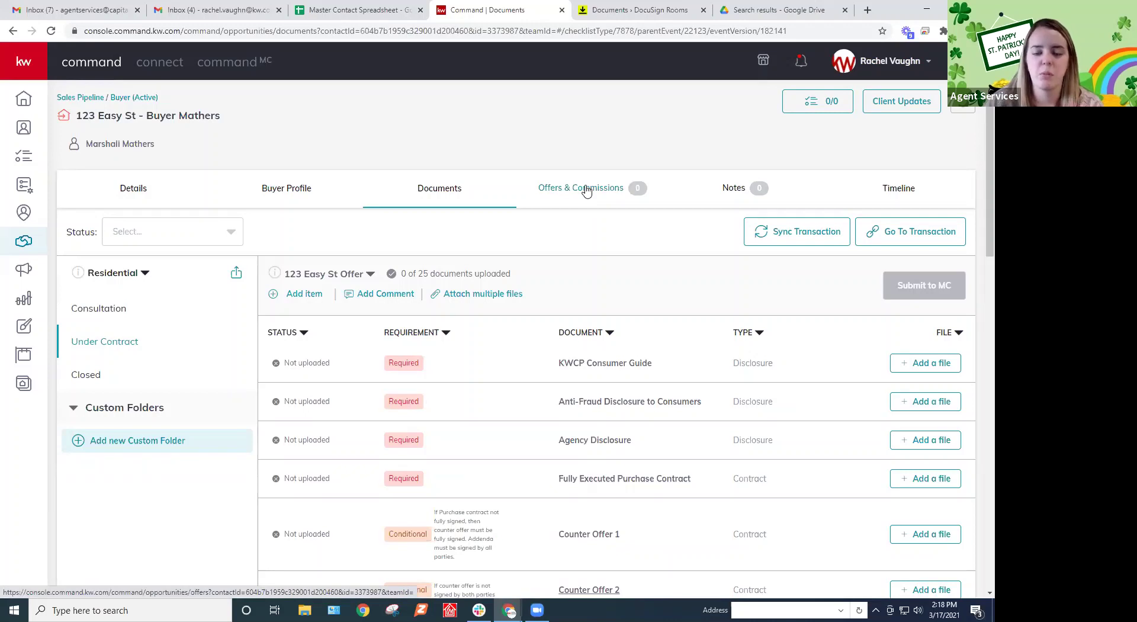
Show the deal's empty Offers & Commissions list and begin adding a new offer
{"action": "left_click", "coordinate": [587, 190]}
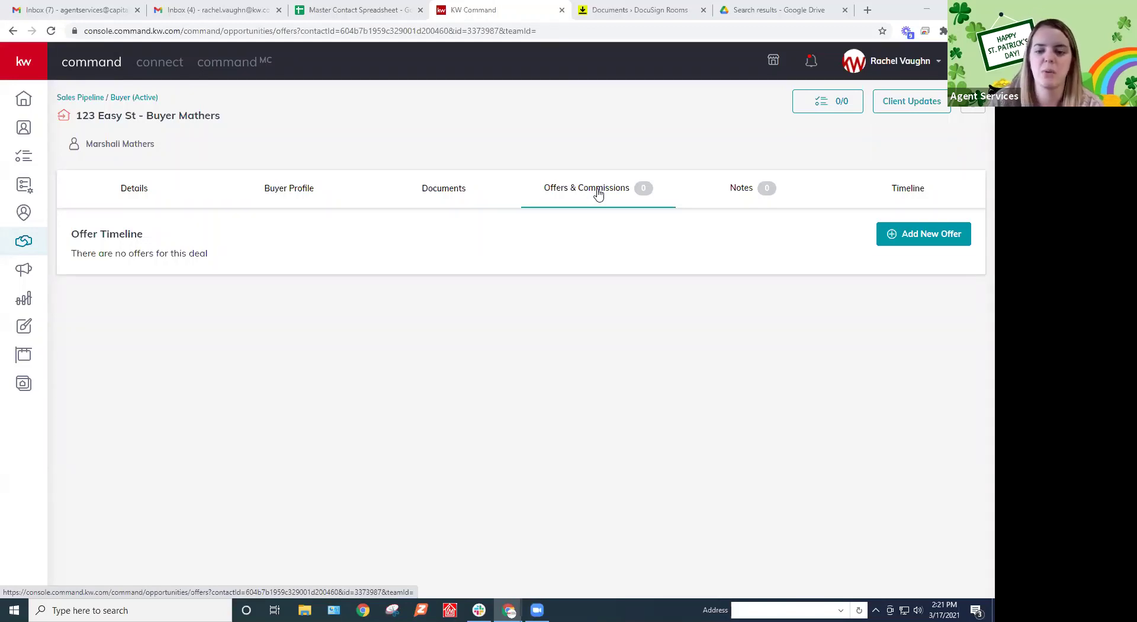
{"action": "left_click", "coordinate": [948, 237]}
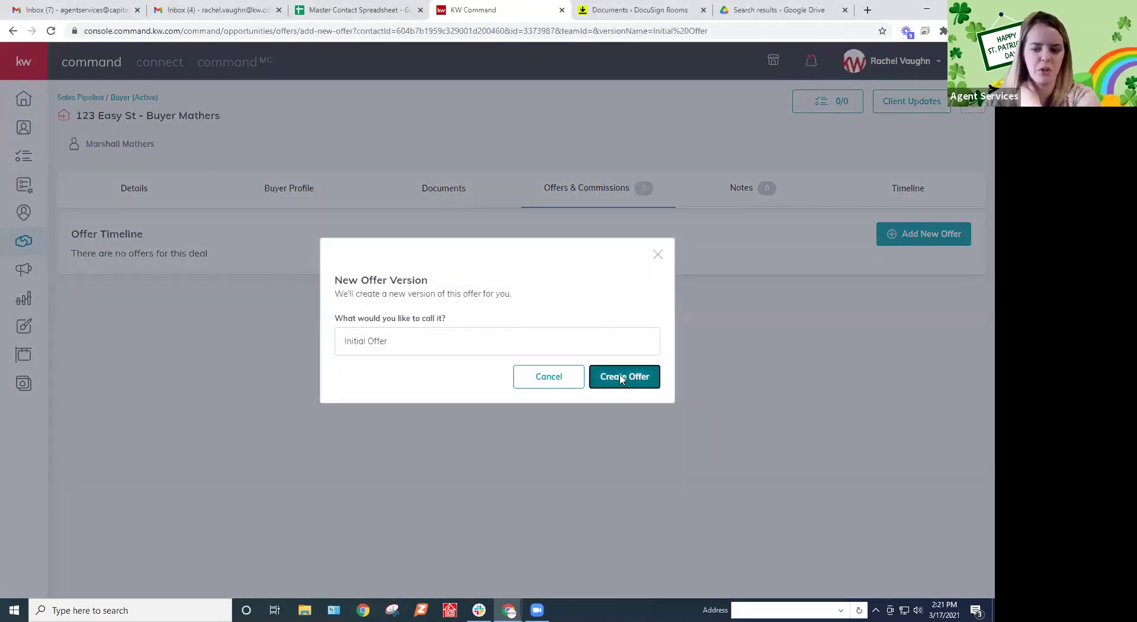
Create the Initial Offer using the Chicopee 123 Easy Street listing from an All Listings KWLS search
{"action": "left_click", "coordinate": [623, 376]}
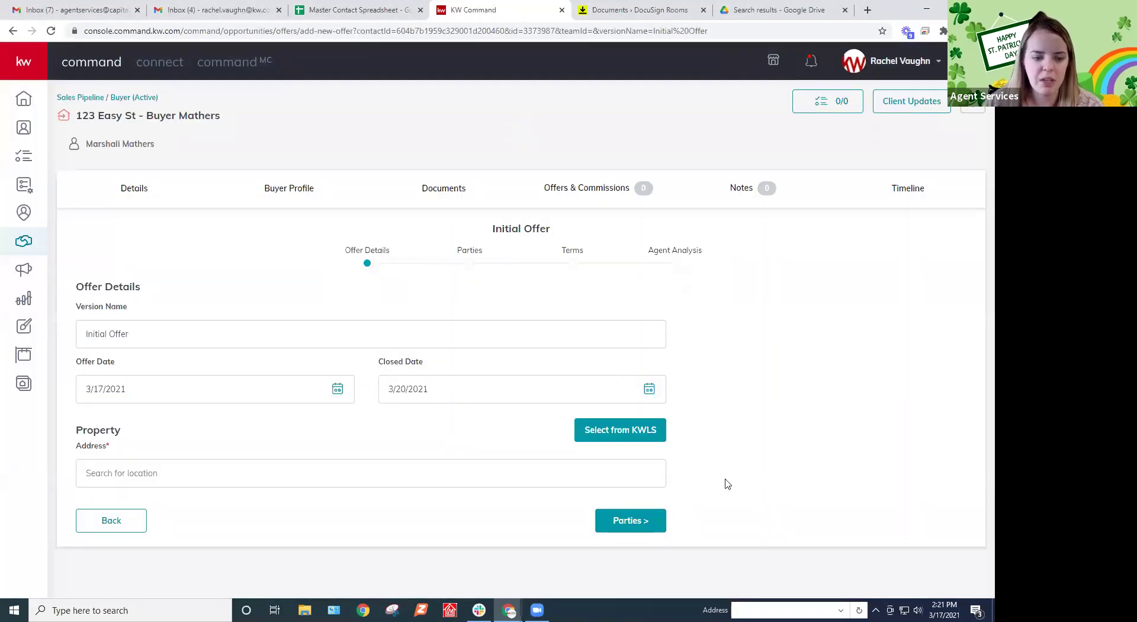
{"action": "left_click", "coordinate": [622, 430]}
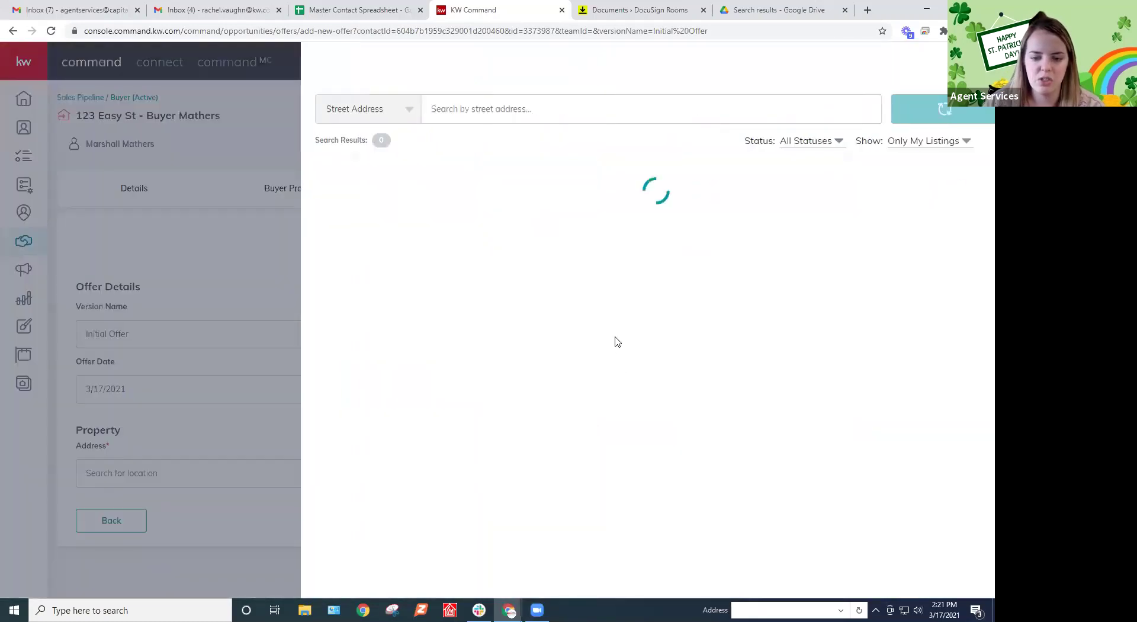
{"action": "left_click", "coordinate": [891, 147]}
{"action": "left_click", "coordinate": [890, 163]}
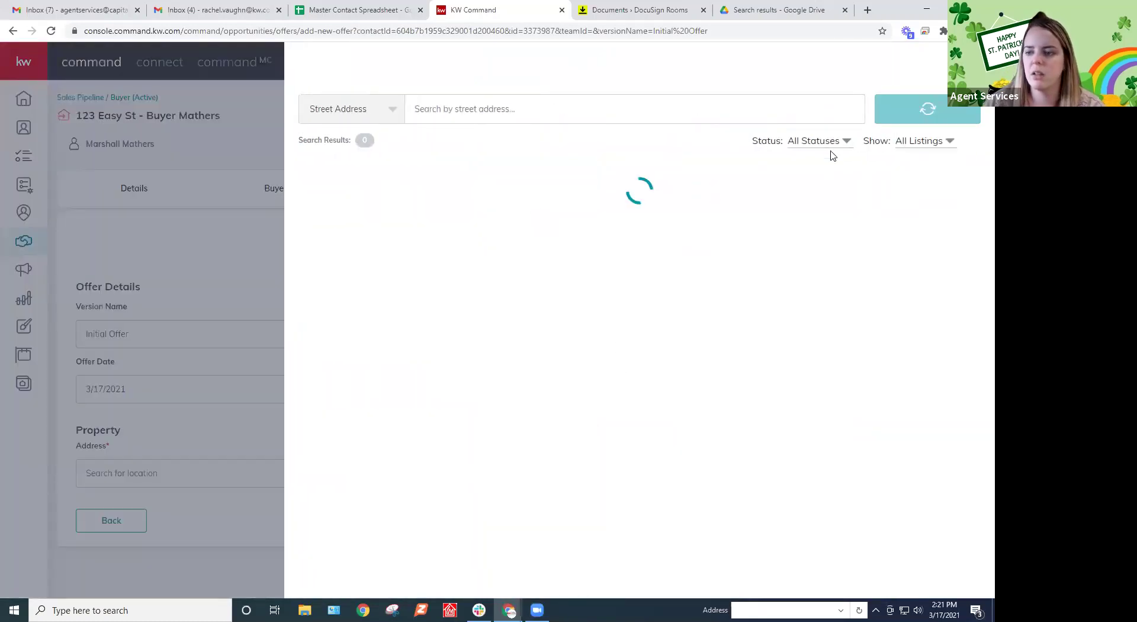
{"action": "left_click", "coordinate": [570, 110]}
{"action": "type", "text": "123 easy"}
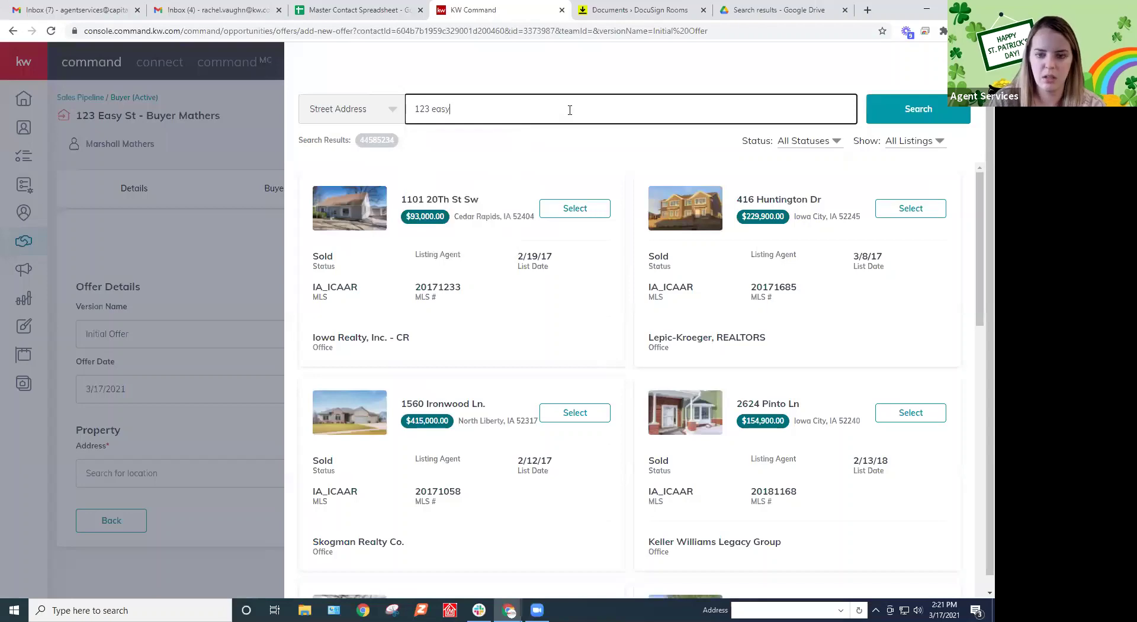
{"action": "type", "text": " street"}
{"action": "key", "text": "Return"}
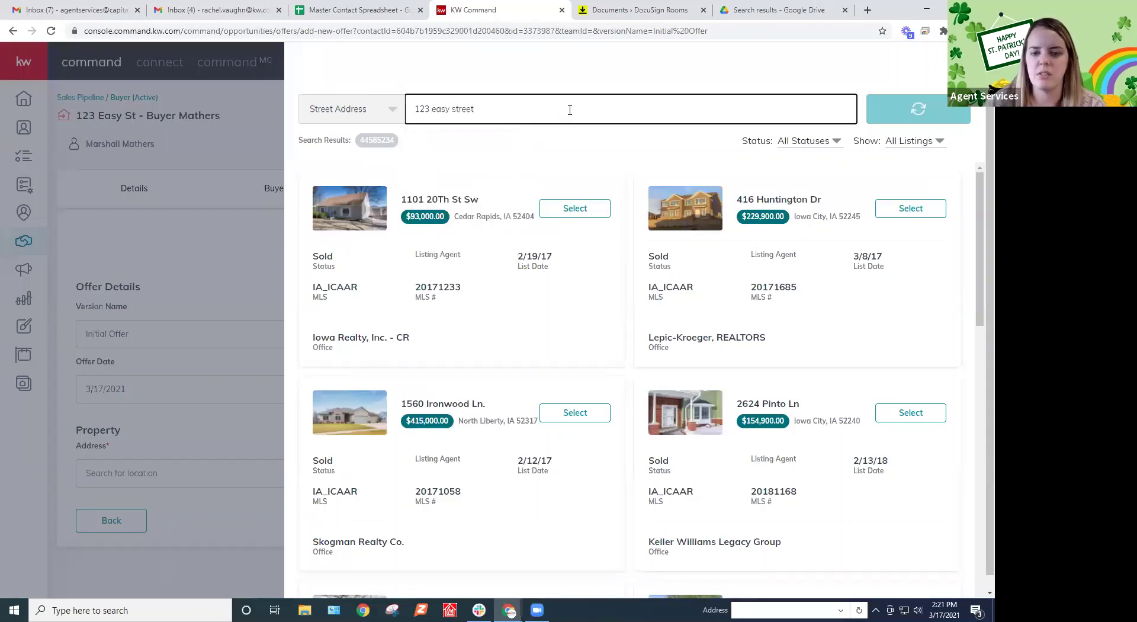
{"action": "left_click", "coordinate": [579, 210]}
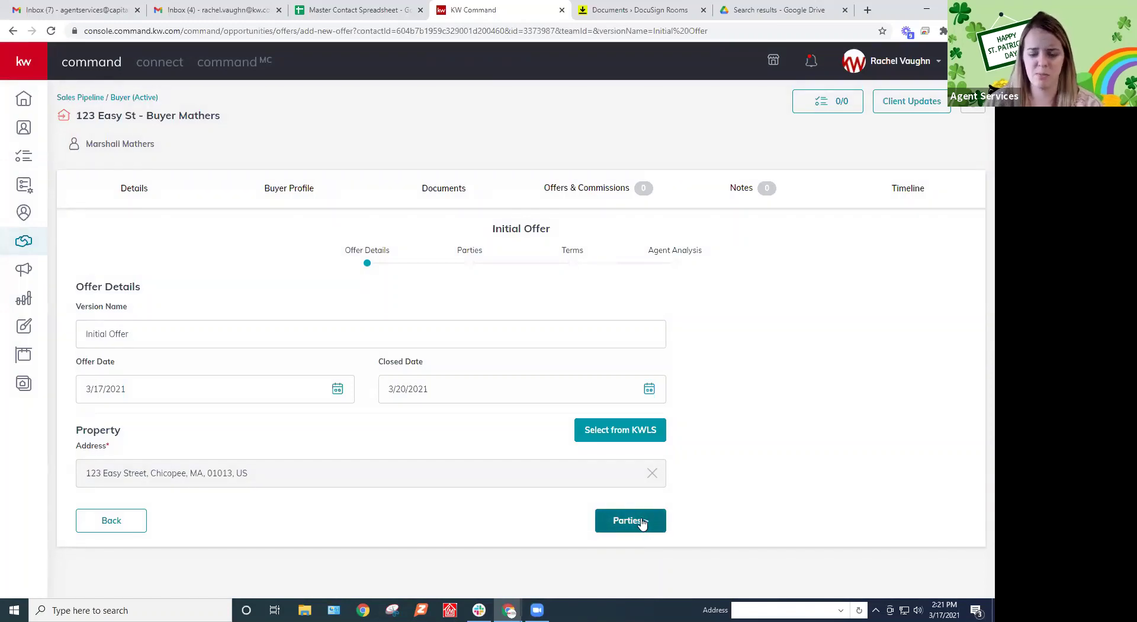
On the offer's parties step, enter the seller's name
{"action": "left_click", "coordinate": [643, 522]}
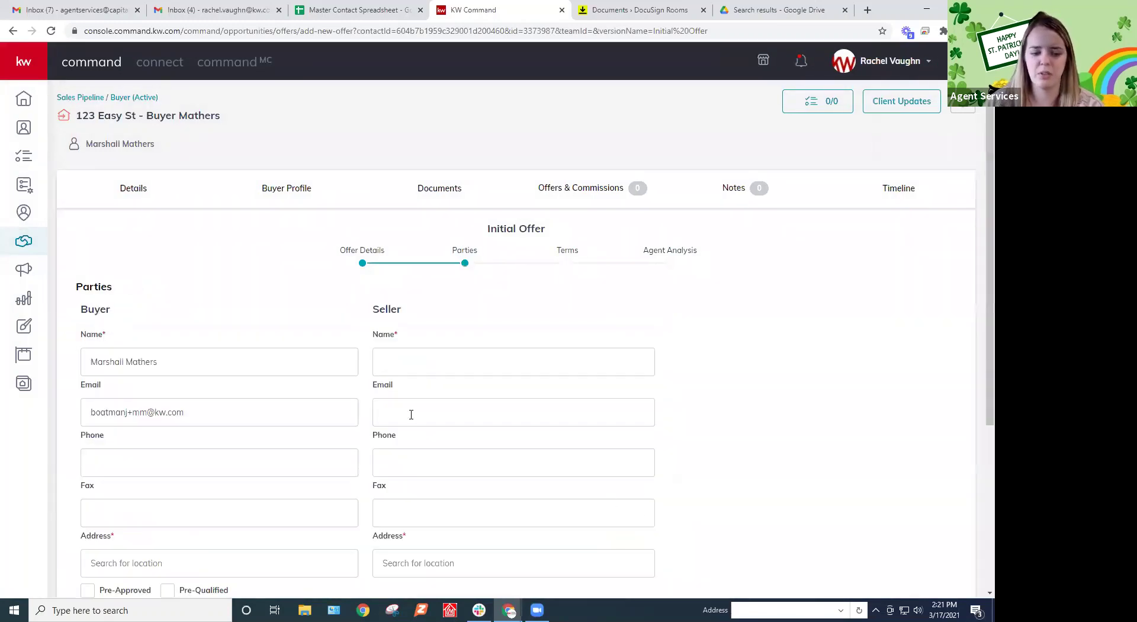
{"action": "scroll", "coordinate": [459, 297], "scroll_direction": "down", "scroll_amount": 2}
{"action": "left_click", "coordinate": [483, 245]}
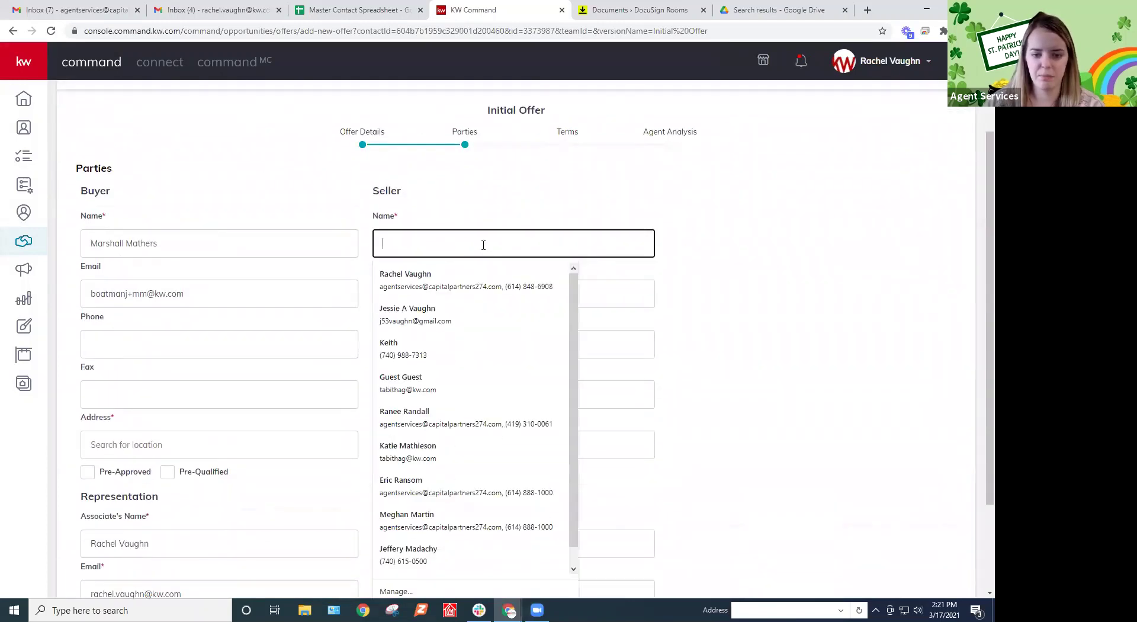
{"action": "type", "text": "John Doe"}
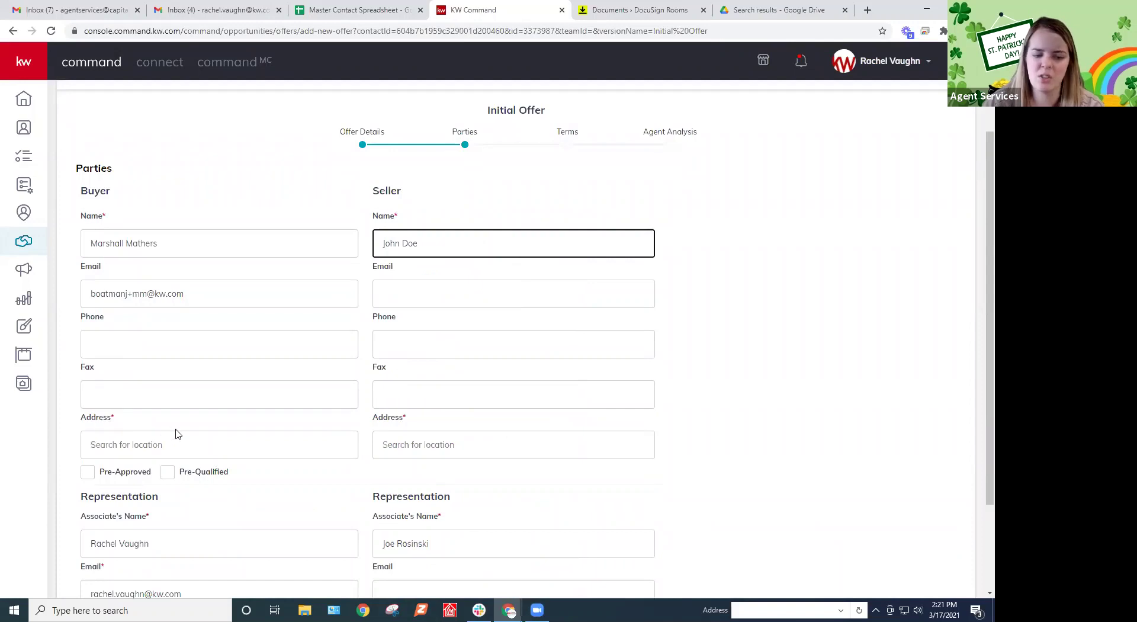
Fill in the buyer's address from the suggestion matching '100'
{"action": "left_click", "coordinate": [212, 449]}
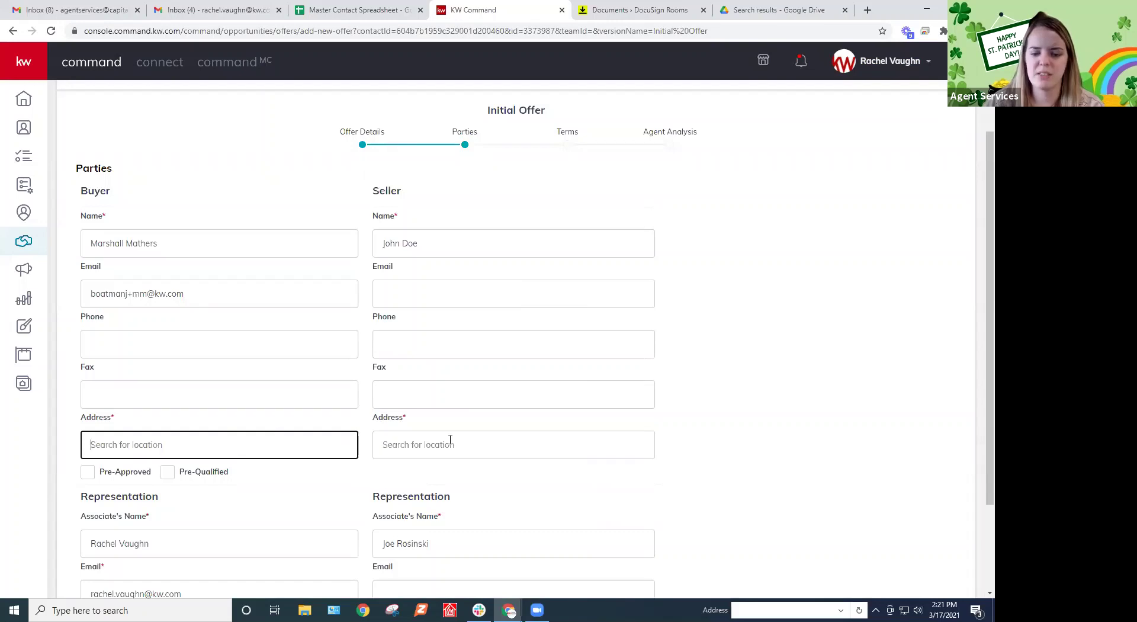
{"action": "scroll", "coordinate": [261, 417], "scroll_direction": "down", "scroll_amount": 1}
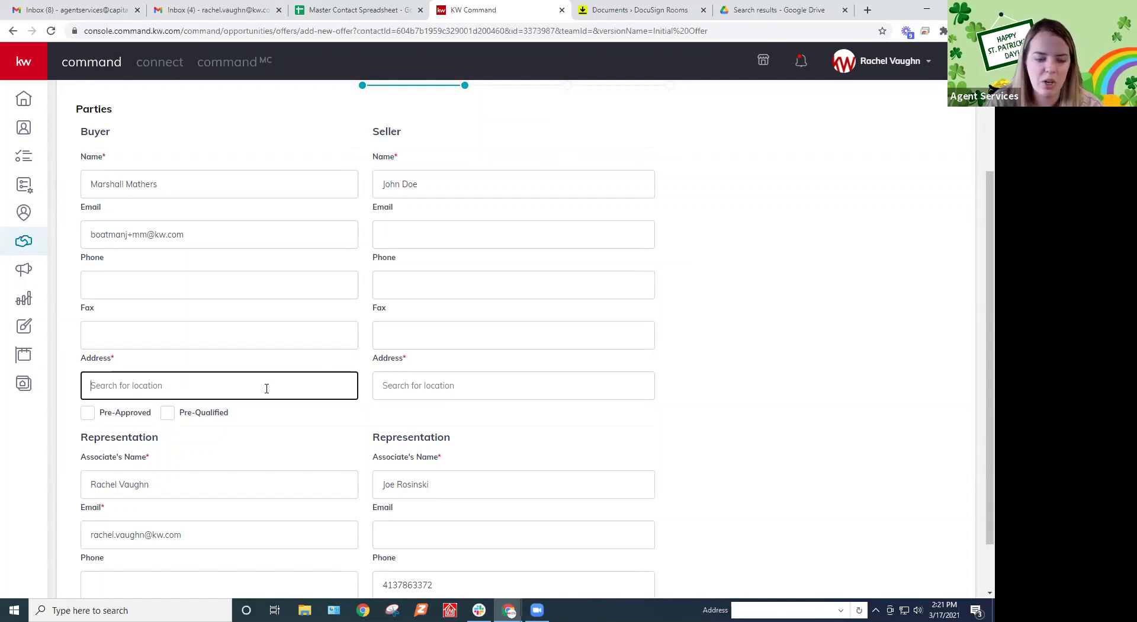
{"action": "type", "text": "100"}
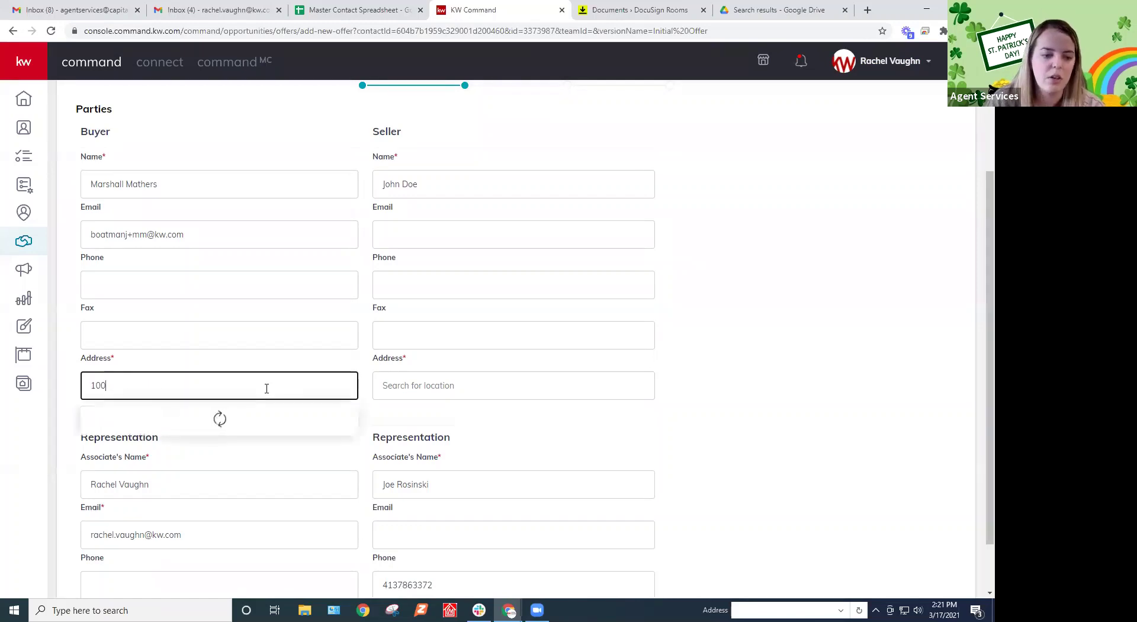
{"action": "left_click", "coordinate": [231, 417]}
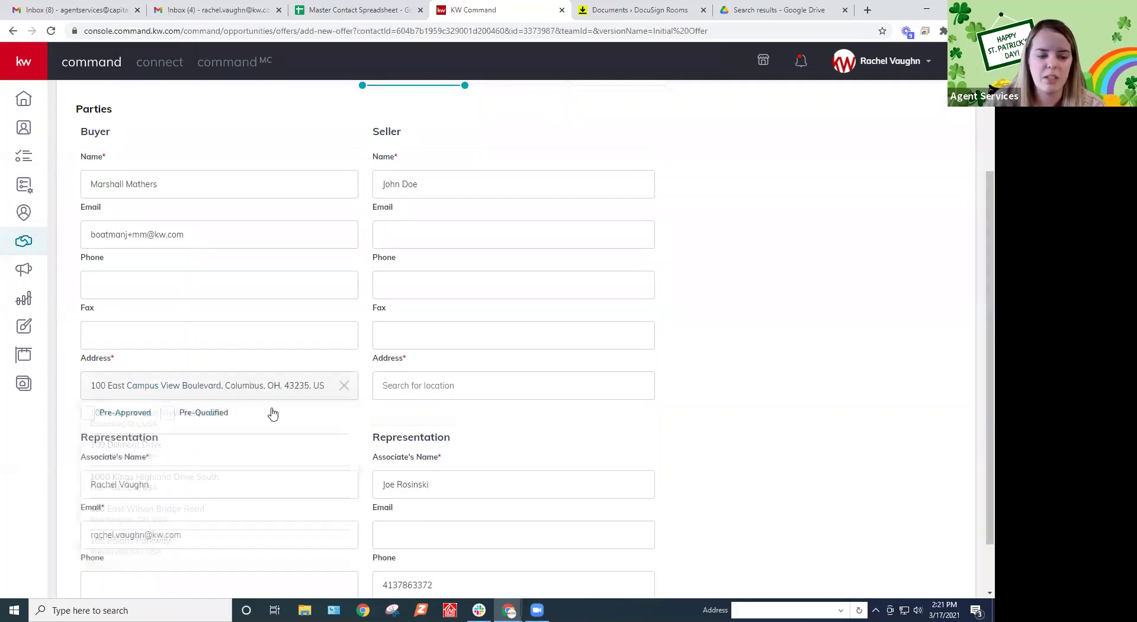
Fill in the seller's address from the matching suggestion and continue to Terms
{"action": "left_click", "coordinate": [477, 384]}
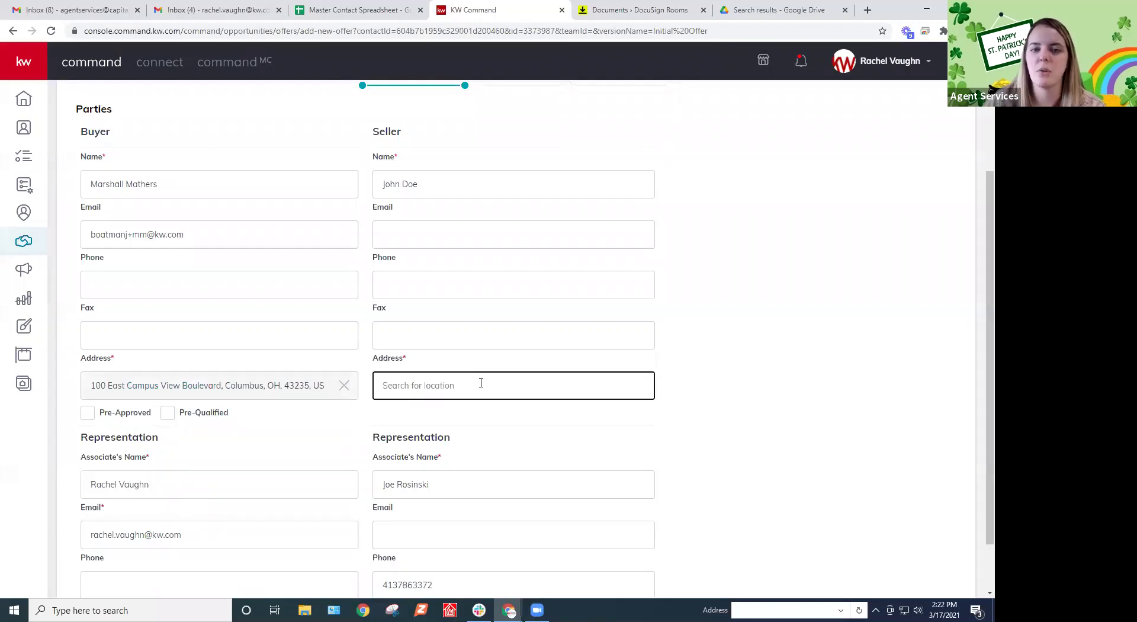
{"action": "type", "text": "123 ed"}
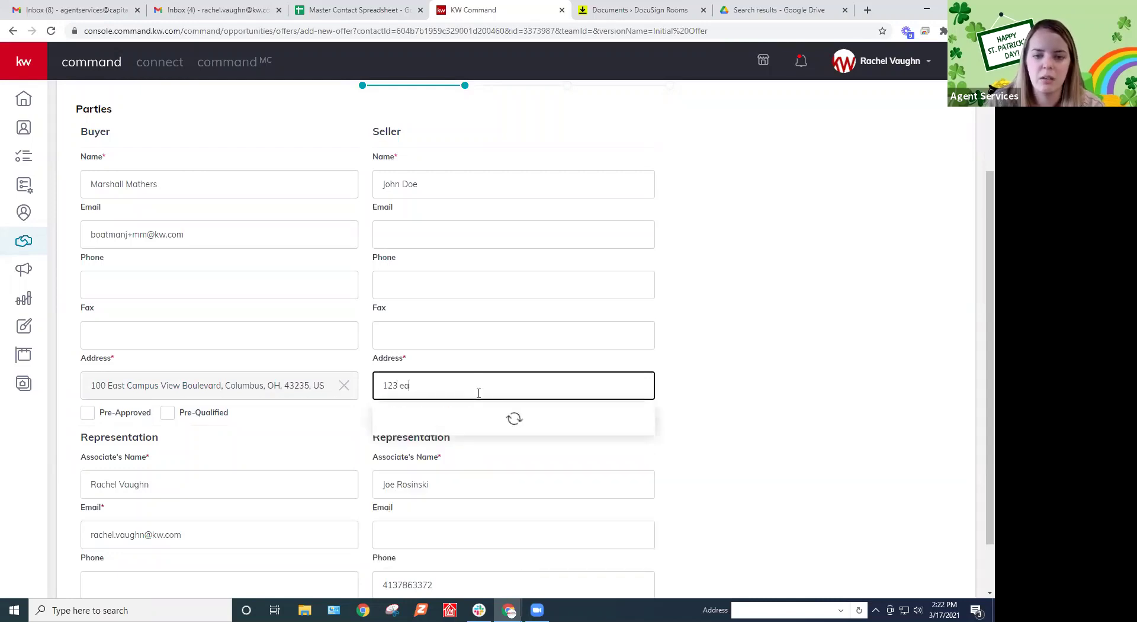
{"action": "type", "text": "sy street"}
{"action": "left_click", "coordinate": [435, 417]}
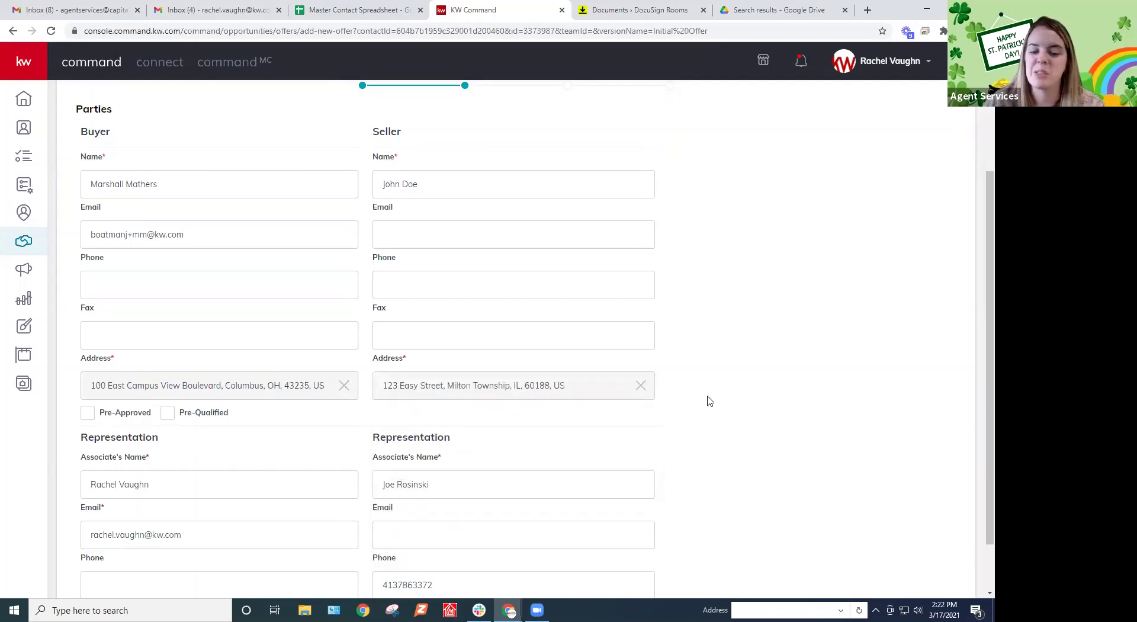
{"action": "scroll", "coordinate": [710, 401], "scroll_direction": "down", "scroll_amount": 2}
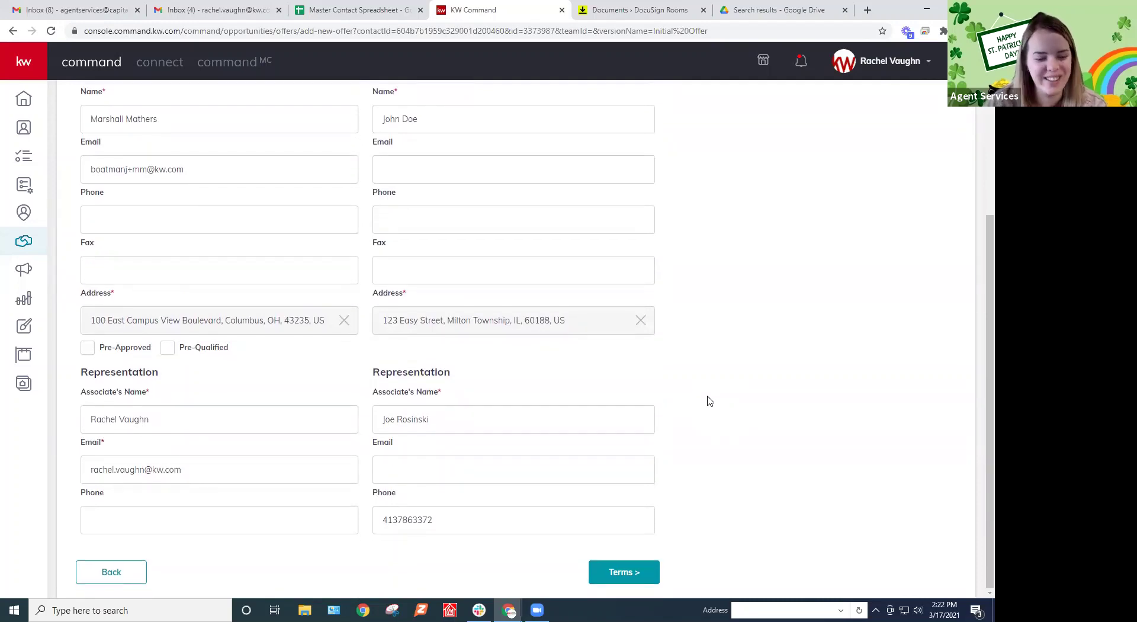
{"action": "scroll", "coordinate": [703, 424], "scroll_direction": "up", "scroll_amount": 1}
{"action": "scroll", "coordinate": [703, 424], "scroll_direction": "down", "scroll_amount": 1}
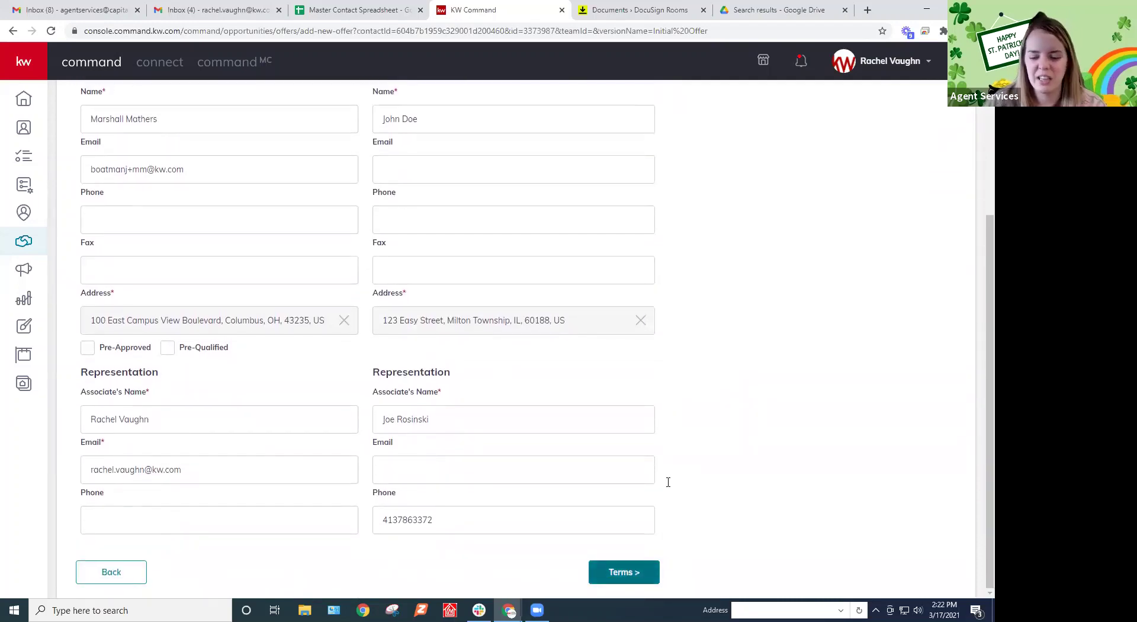
{"action": "left_click", "coordinate": [626, 571]}
Enter a 500000 finance amount, save the Initial Offer, and accept it
{"action": "type", "text": "5000000"}
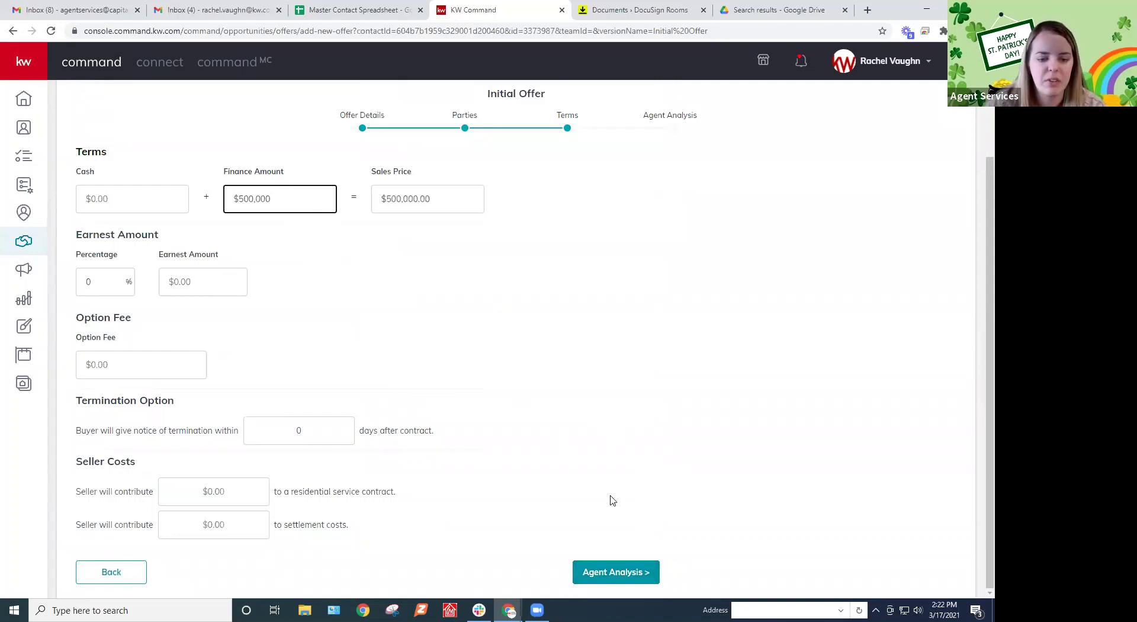
{"action": "key", "text": "Return"}
{"action": "left_click", "coordinate": [654, 478]}
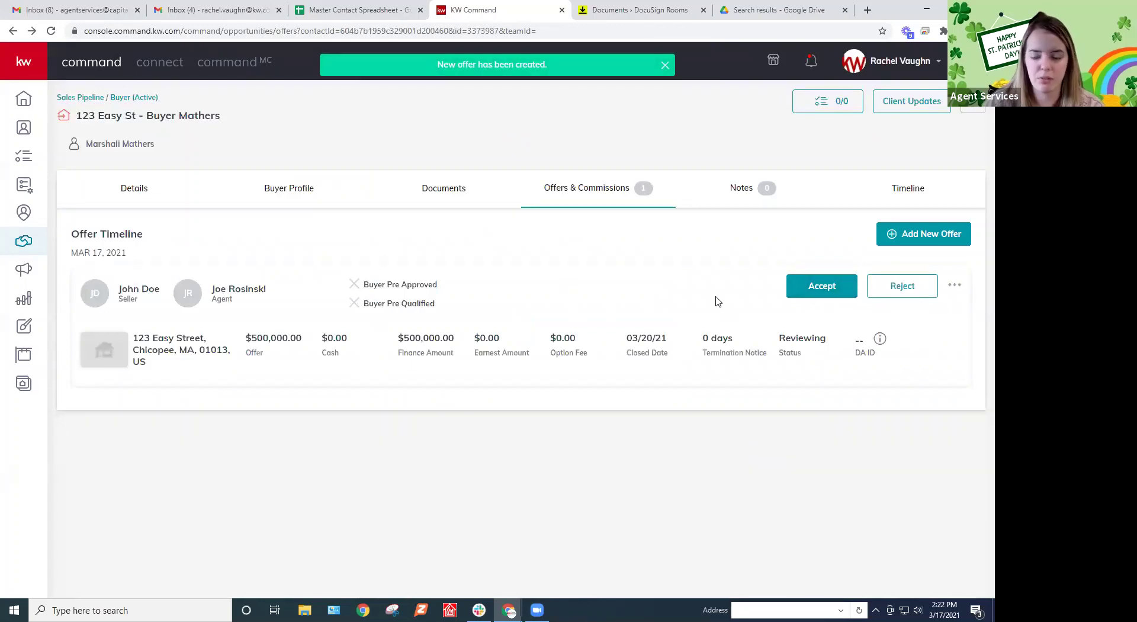
{"action": "left_click", "coordinate": [823, 288]}
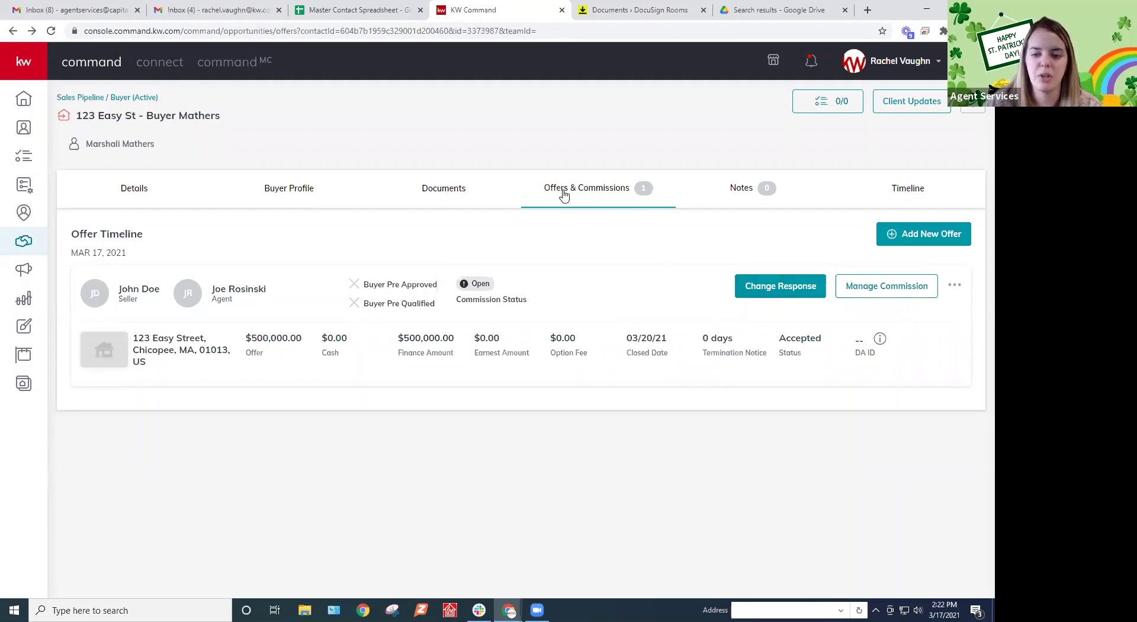
Set the accepted offer's commission contract date to March 17 (03/17/21) and save
{"action": "left_click", "coordinate": [884, 287]}
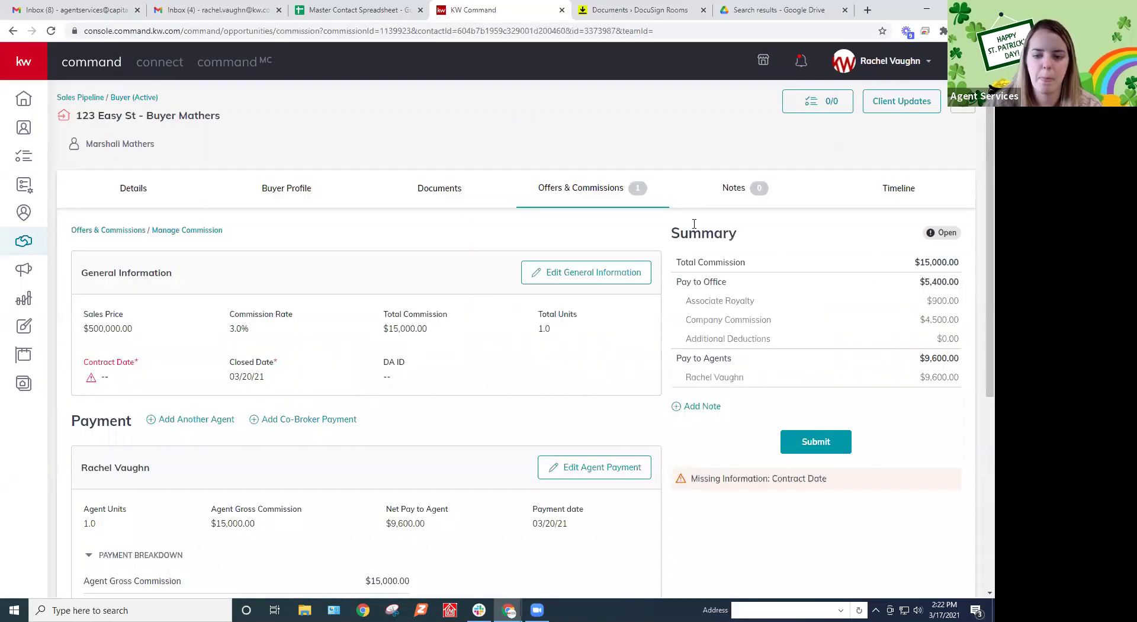
{"action": "left_click", "coordinate": [602, 276]}
{"action": "left_click", "coordinate": [419, 421]}
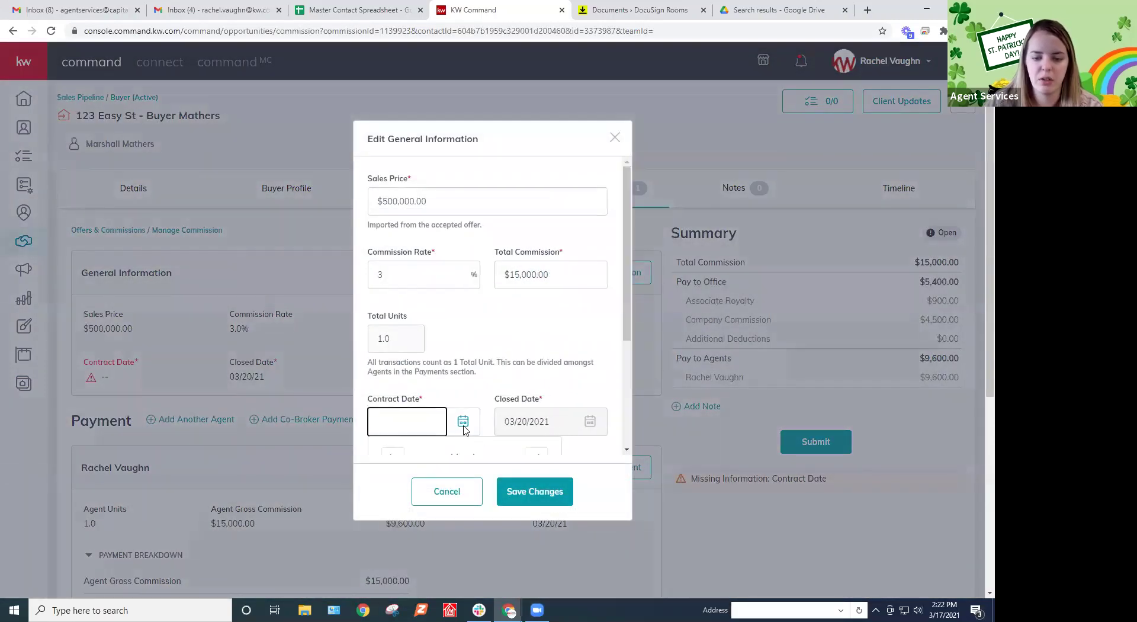
{"action": "left_click", "coordinate": [468, 421]}
{"action": "left_click", "coordinate": [465, 363]}
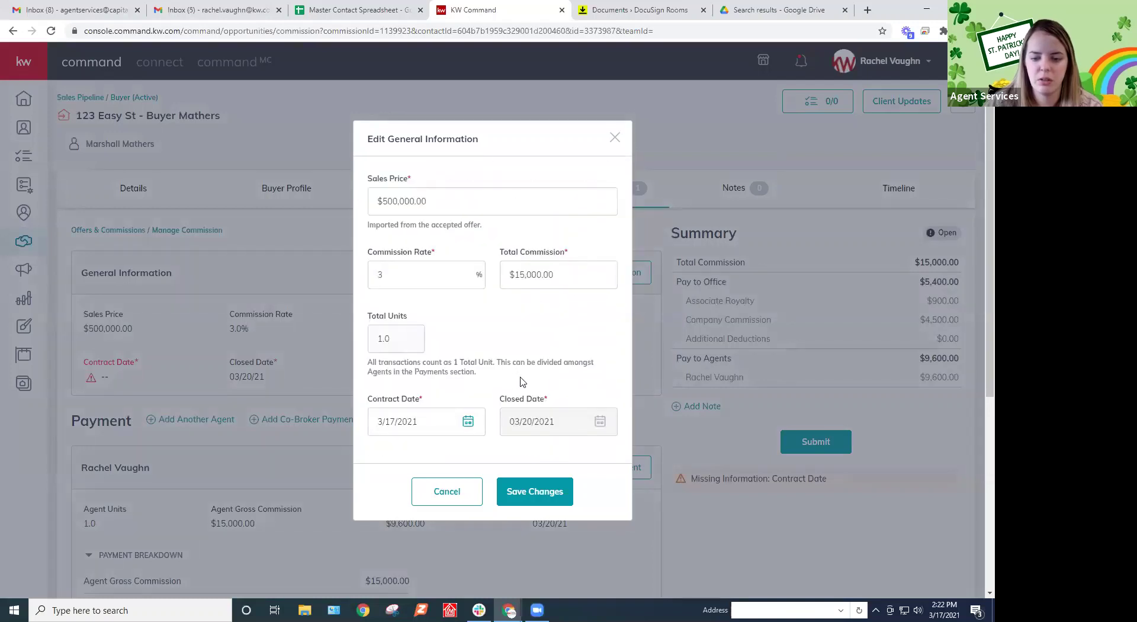
{"action": "scroll", "coordinate": [520, 374], "scroll_direction": "down", "scroll_amount": 3}
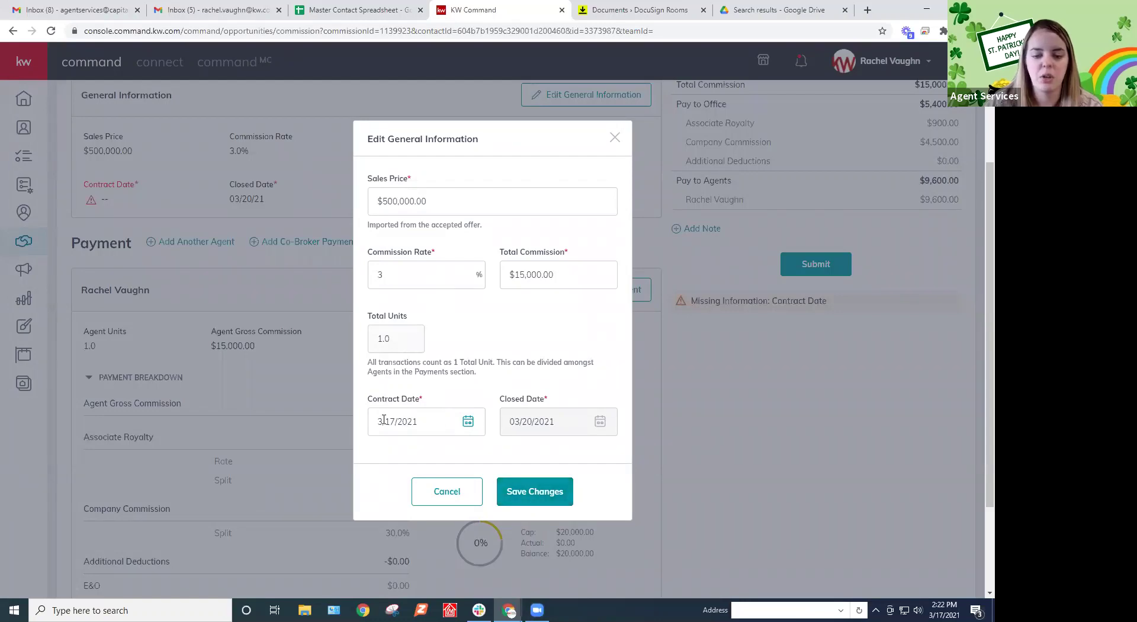
{"action": "left_click", "coordinate": [536, 490]}
{"action": "scroll", "coordinate": [615, 348], "scroll_direction": "up", "scroll_amount": 2}
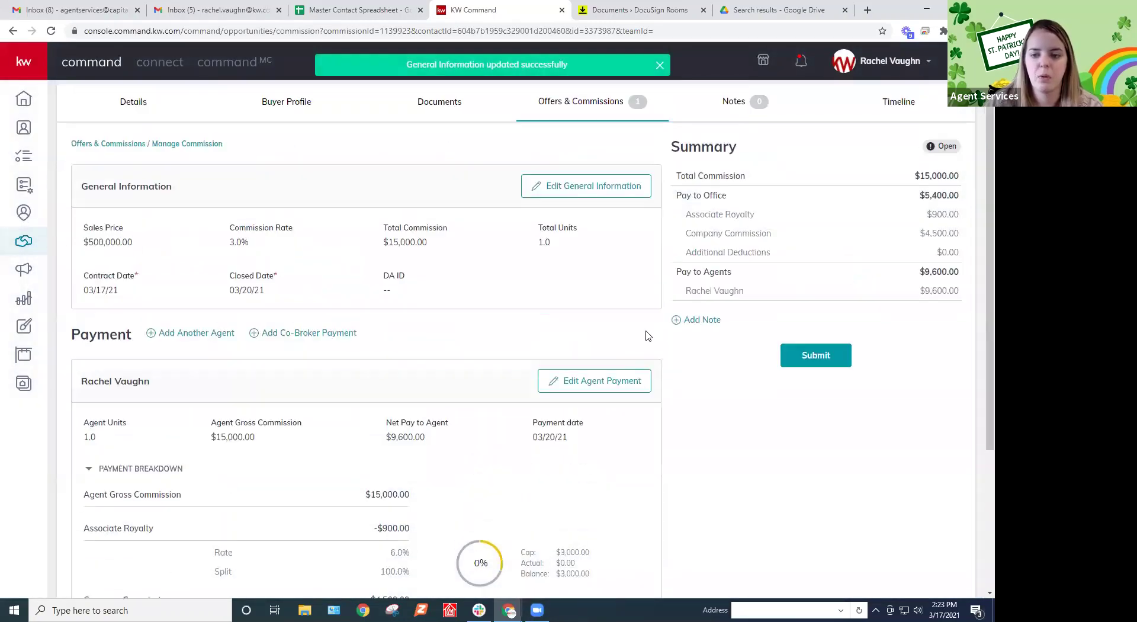
Add the note 'THIS IS A FAKE ACCOUNT - DISREGARD' to the commission and submit it
{"action": "left_click", "coordinate": [695, 349]}
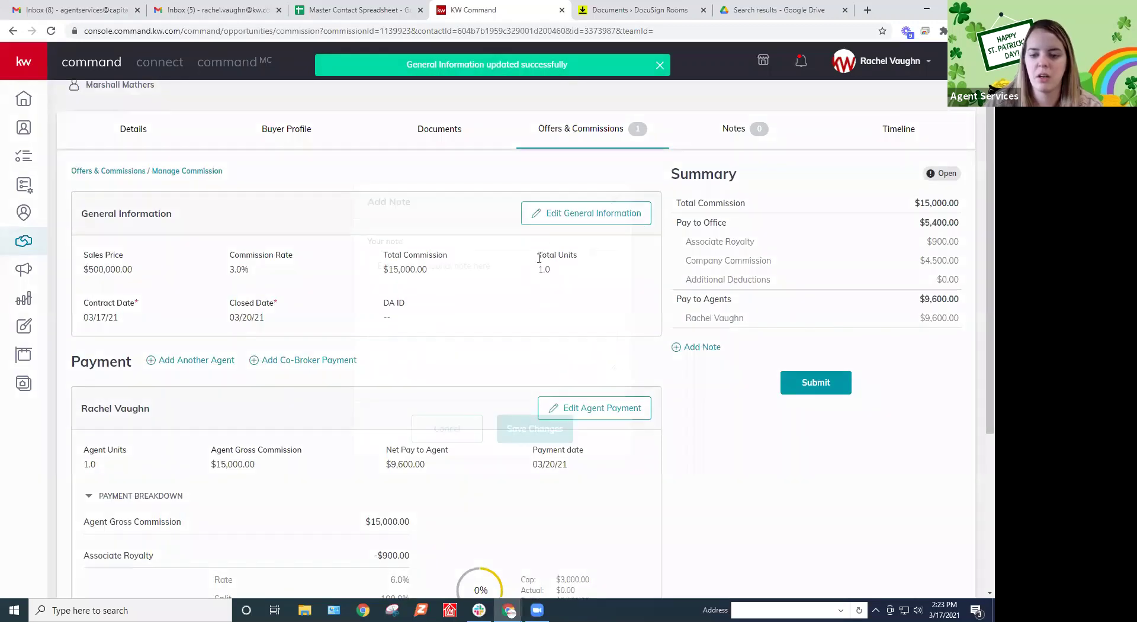
{"action": "left_click", "coordinate": [489, 311]}
{"action": "type", "text": "THIS IS A FAKE ACCOUNT - DISREGARD"}
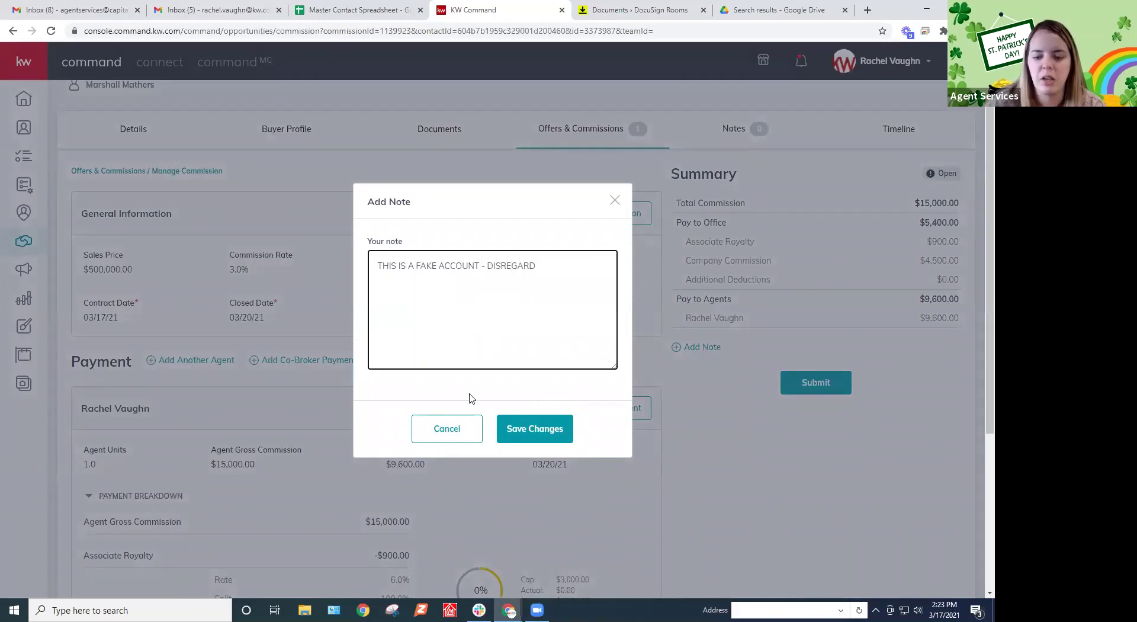
{"action": "left_click", "coordinate": [511, 430]}
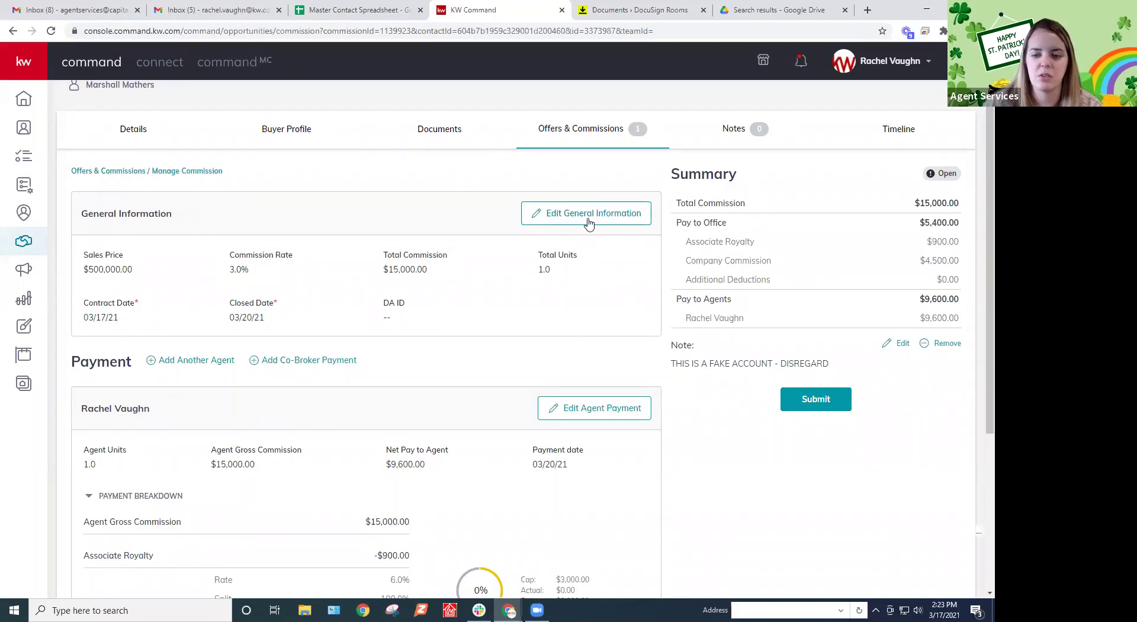
{"action": "left_click", "coordinate": [826, 402]}
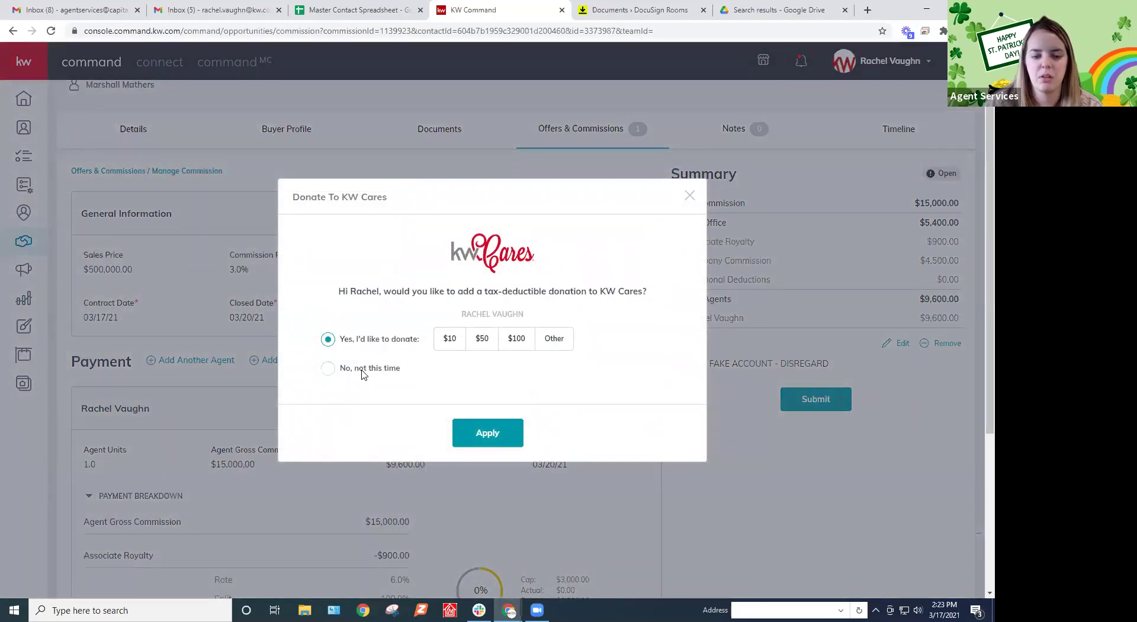
Decline the KW Cares donation to finish submitting, then return to the offers list
{"action": "left_click", "coordinate": [328, 368]}
{"action": "left_click", "coordinate": [485, 430]}
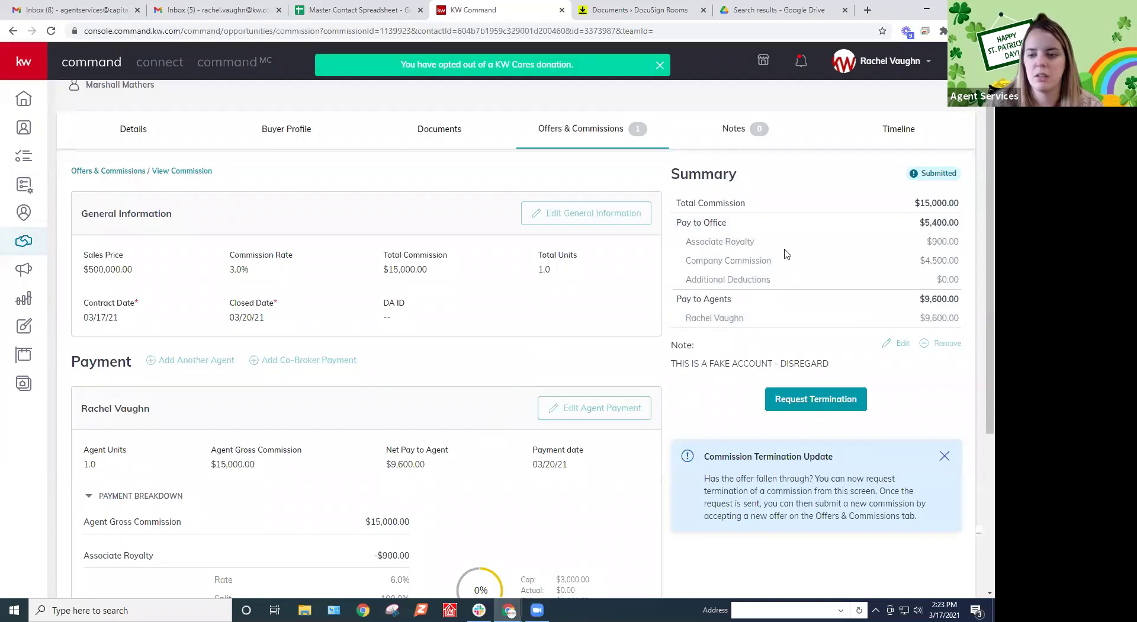
{"action": "left_click", "coordinate": [588, 128]}
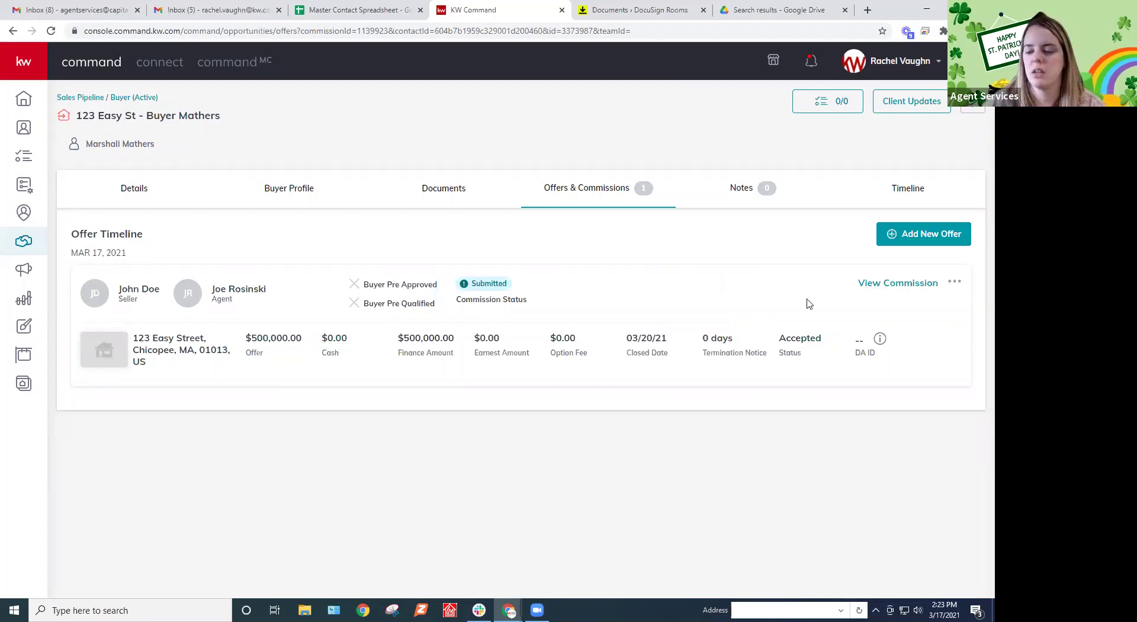
Request and confirm termination of the submitted commission, checking its Termination Requested status
{"action": "left_click", "coordinate": [909, 289]}
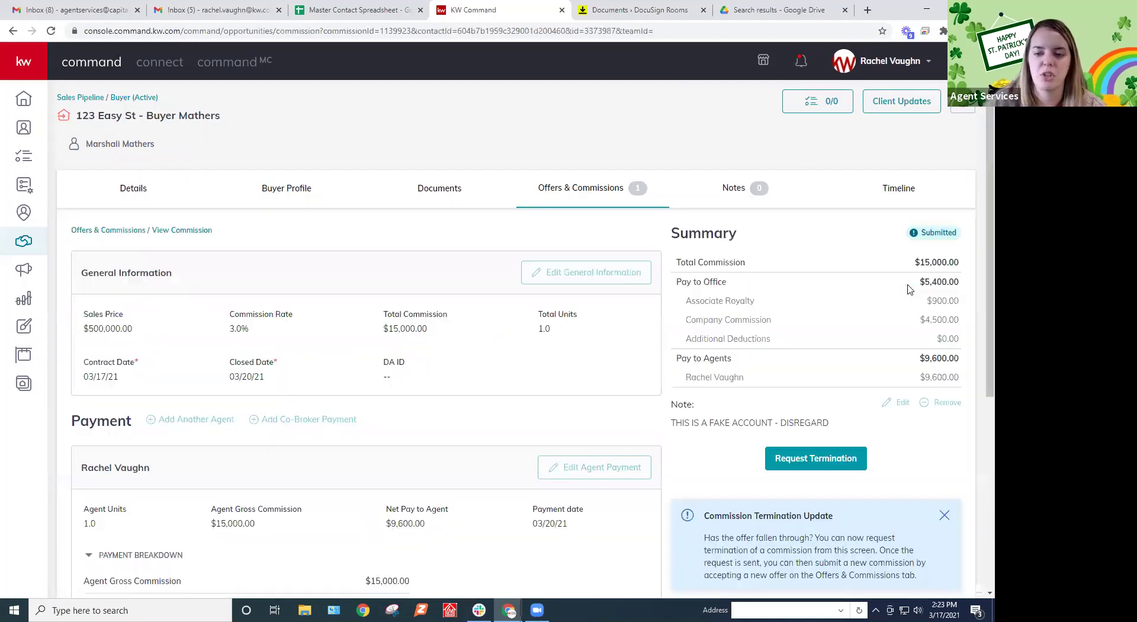
{"action": "scroll", "coordinate": [907, 287], "scroll_direction": "down", "scroll_amount": 2}
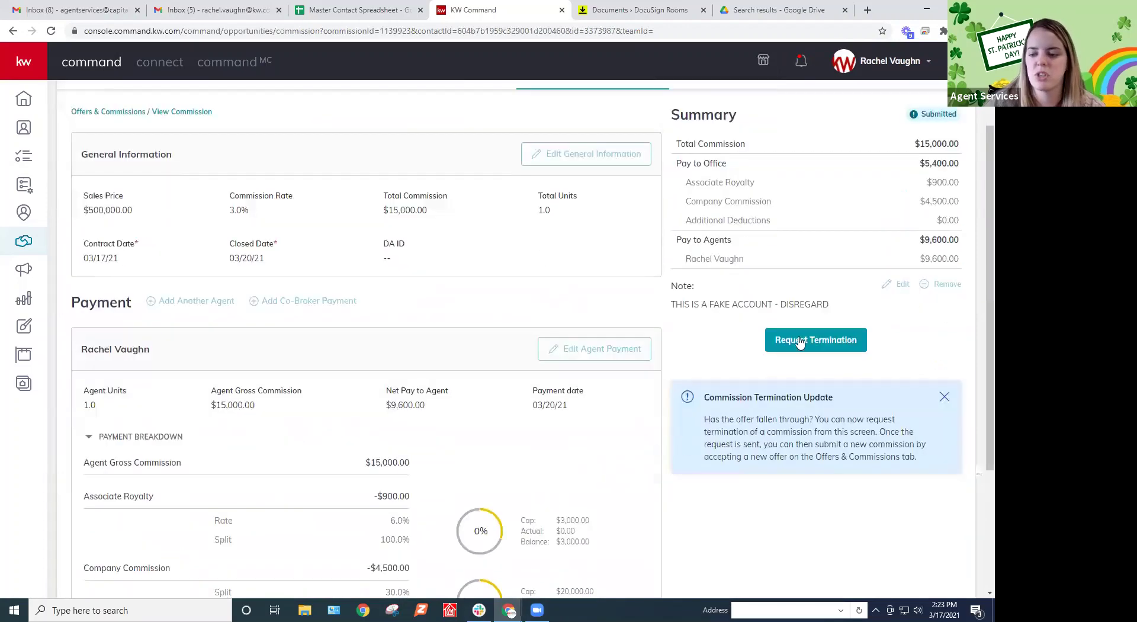
{"action": "left_click", "coordinate": [828, 343]}
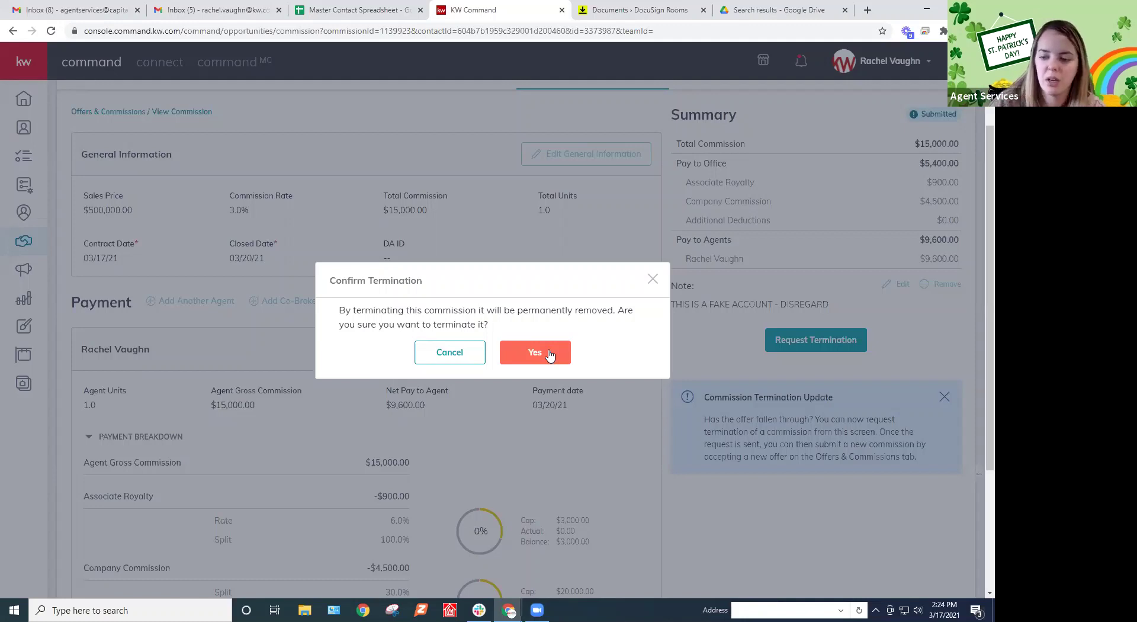
{"action": "left_click", "coordinate": [556, 353]}
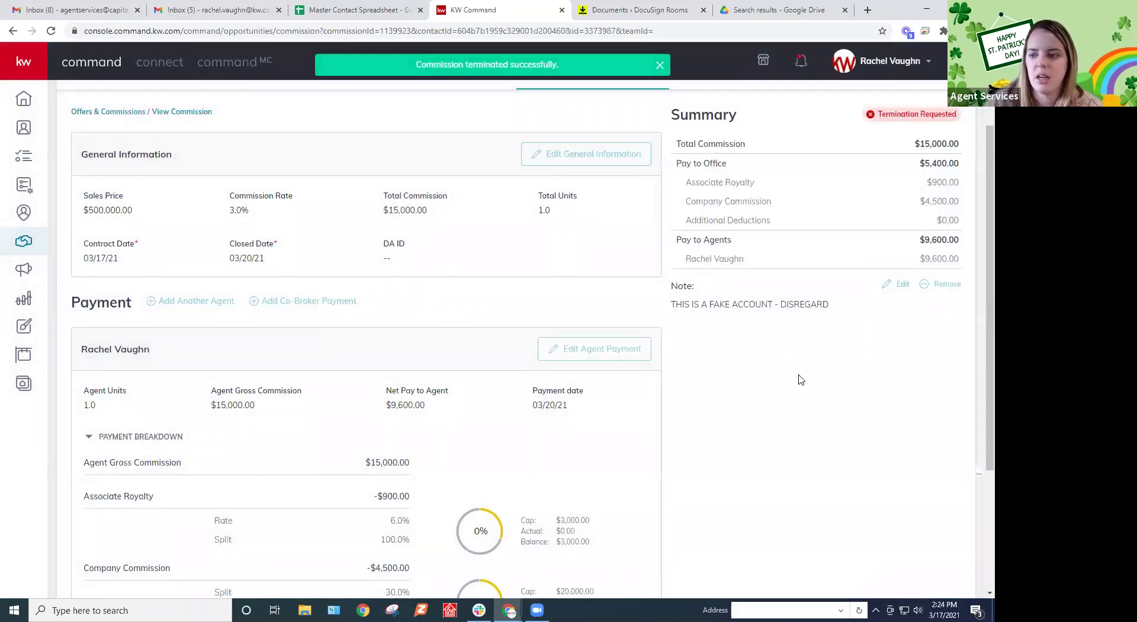
{"action": "scroll", "coordinate": [855, 255], "scroll_direction": "up", "scroll_amount": 1}
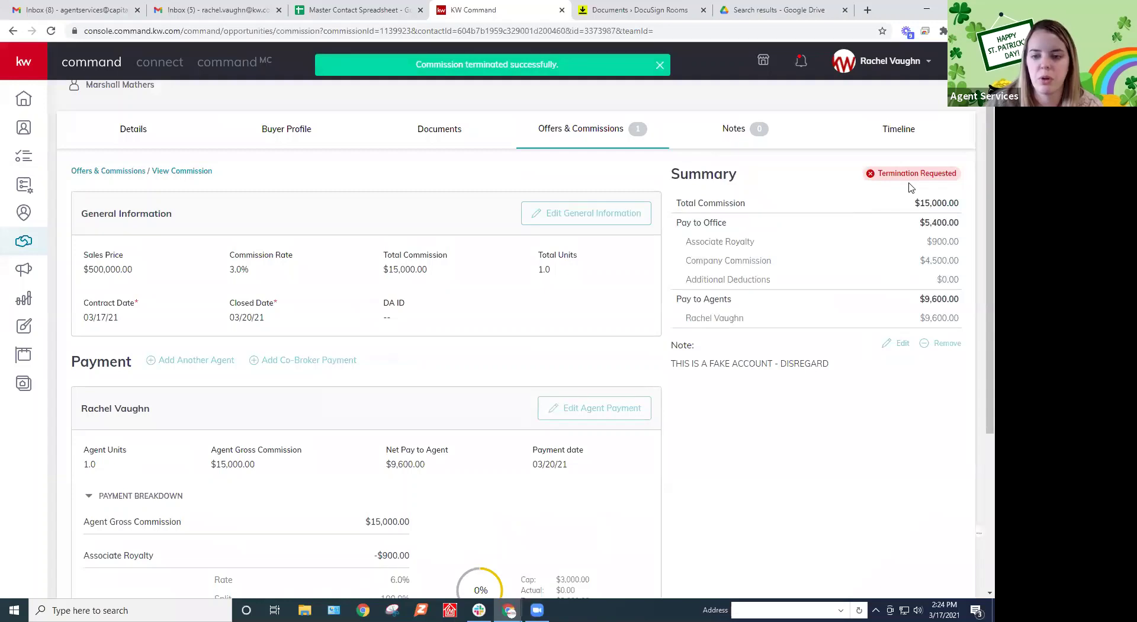
{"action": "left_click", "coordinate": [597, 132]}
Create a new offer version named 'New Property offer', then return to the sales pipeline dashboard
{"action": "left_click", "coordinate": [924, 234]}
{"action": "left_click", "coordinate": [575, 340]}
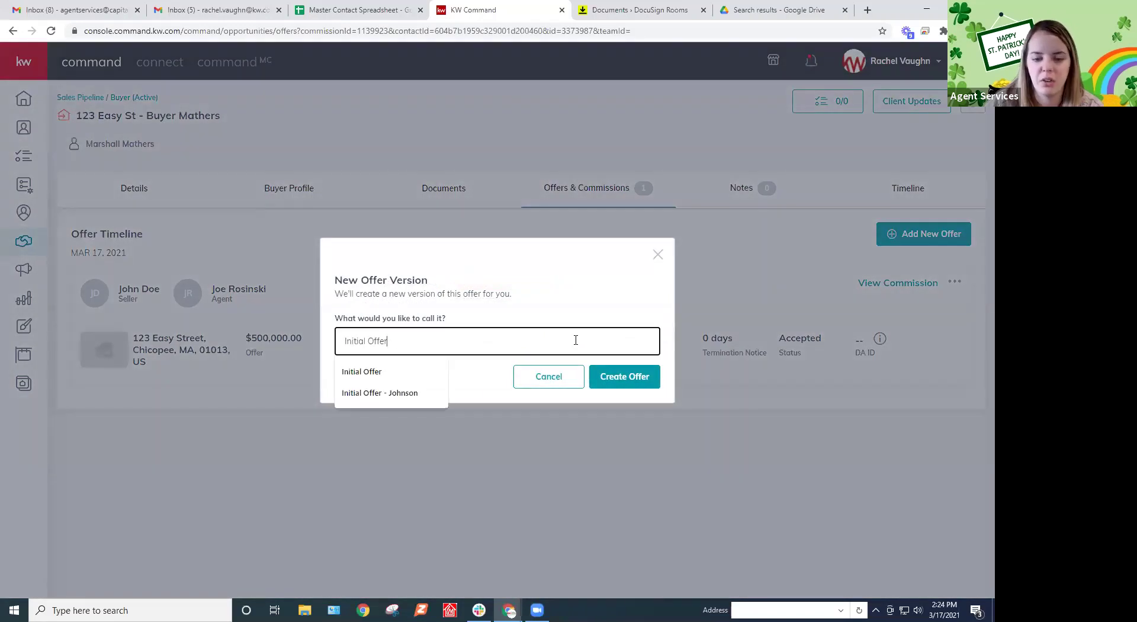
{"action": "triple_click", "coordinate": [474, 348]}
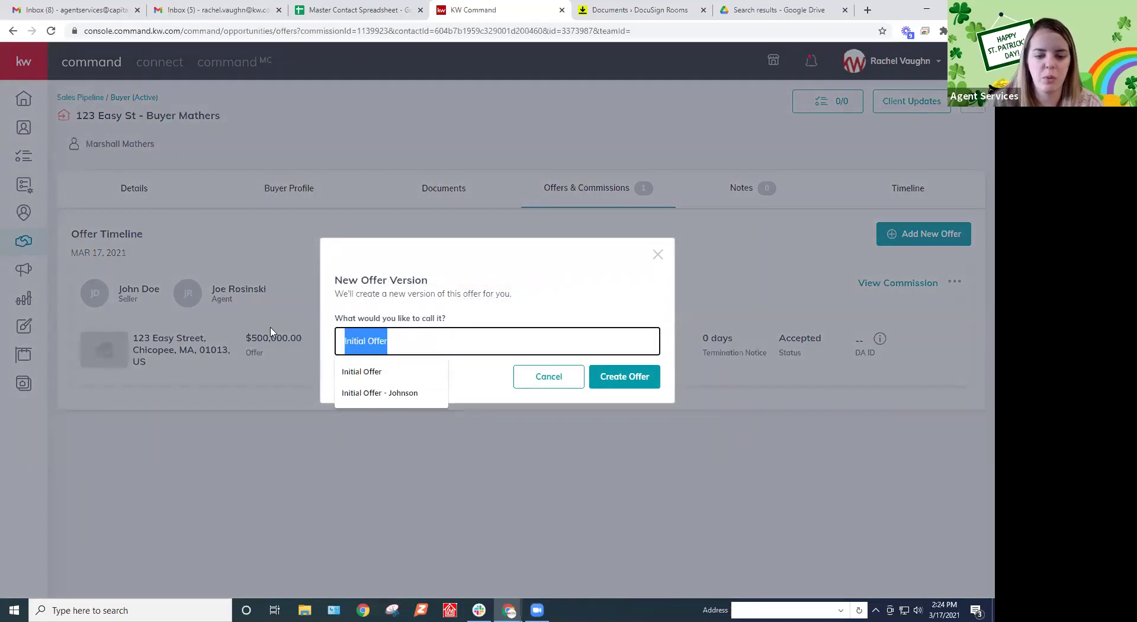
{"action": "type", "text": "N"}
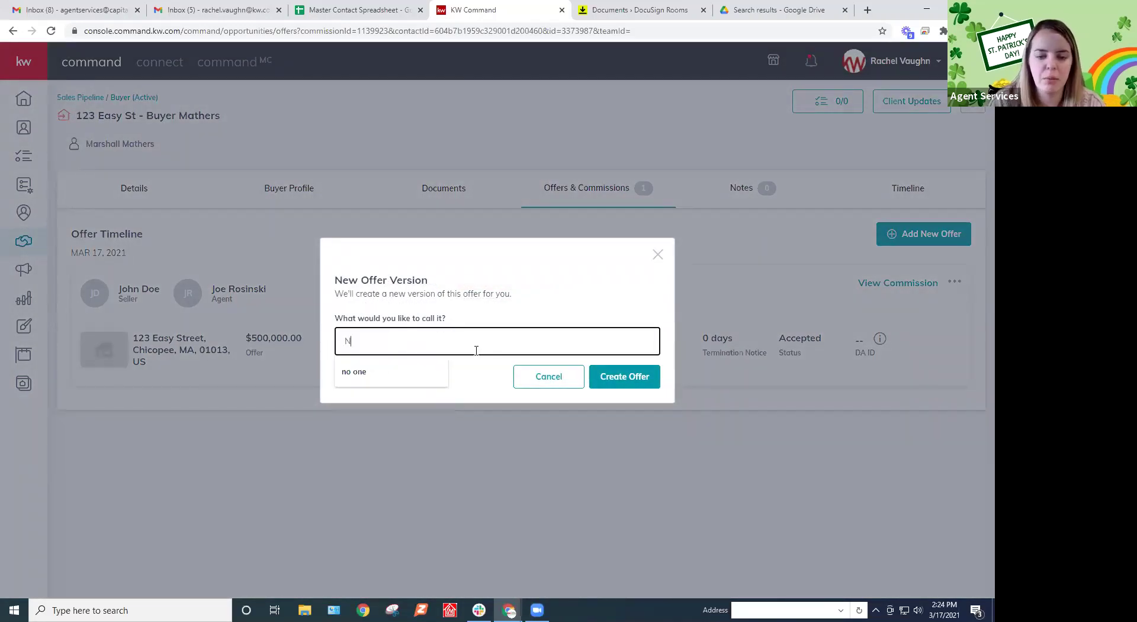
{"action": "type", "text": "ew Property offer"}
{"action": "left_click", "coordinate": [622, 376]}
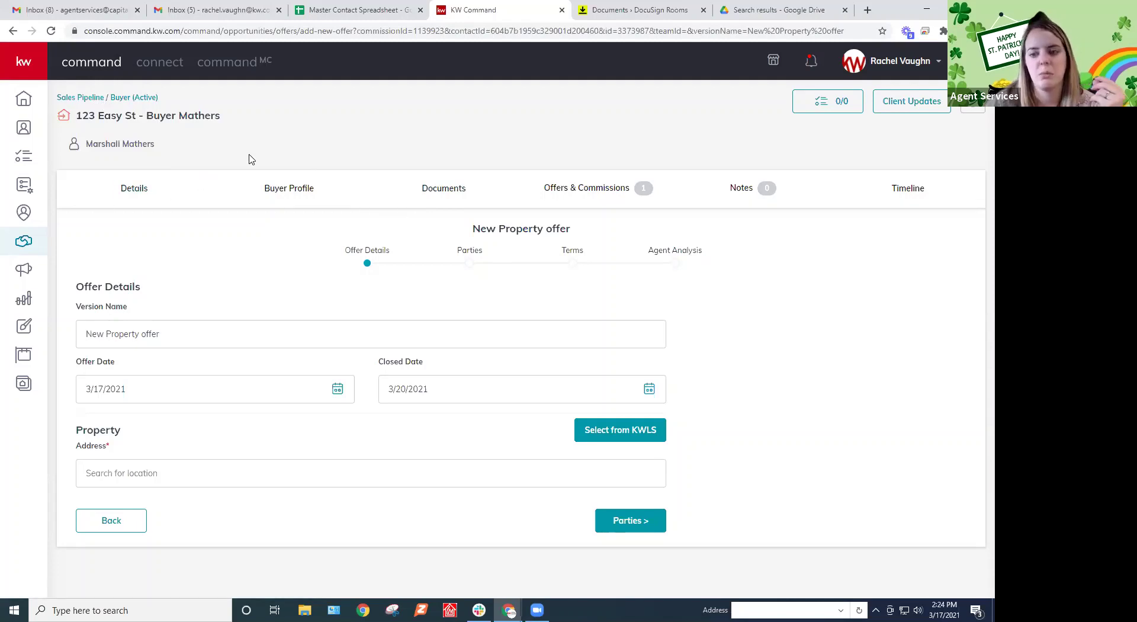
{"action": "left_click", "coordinate": [98, 99]}
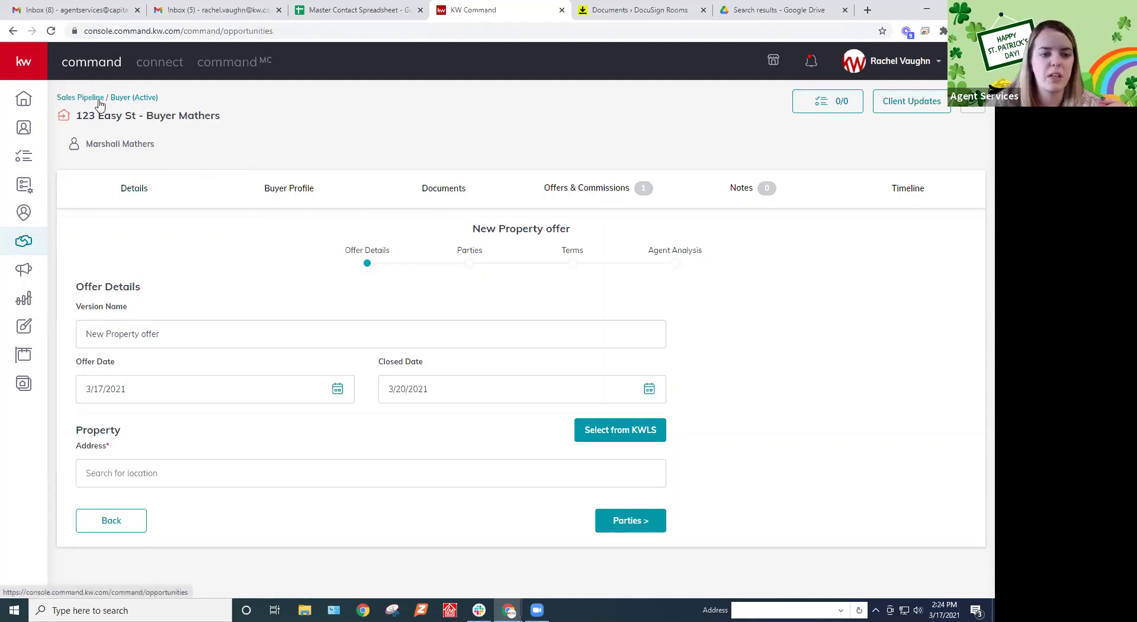
Open Donald Duck - Buyer from Buyers Active, then view and close its Client Updates and stage checklist
{"action": "left_click", "coordinate": [427, 413]}
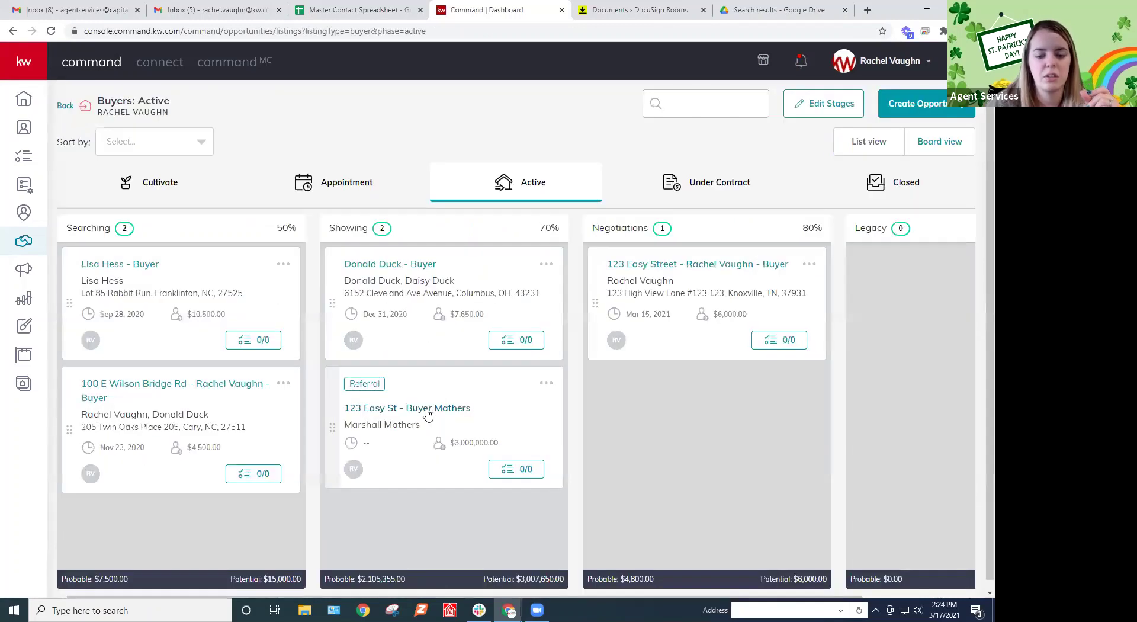
{"action": "left_click", "coordinate": [413, 269]}
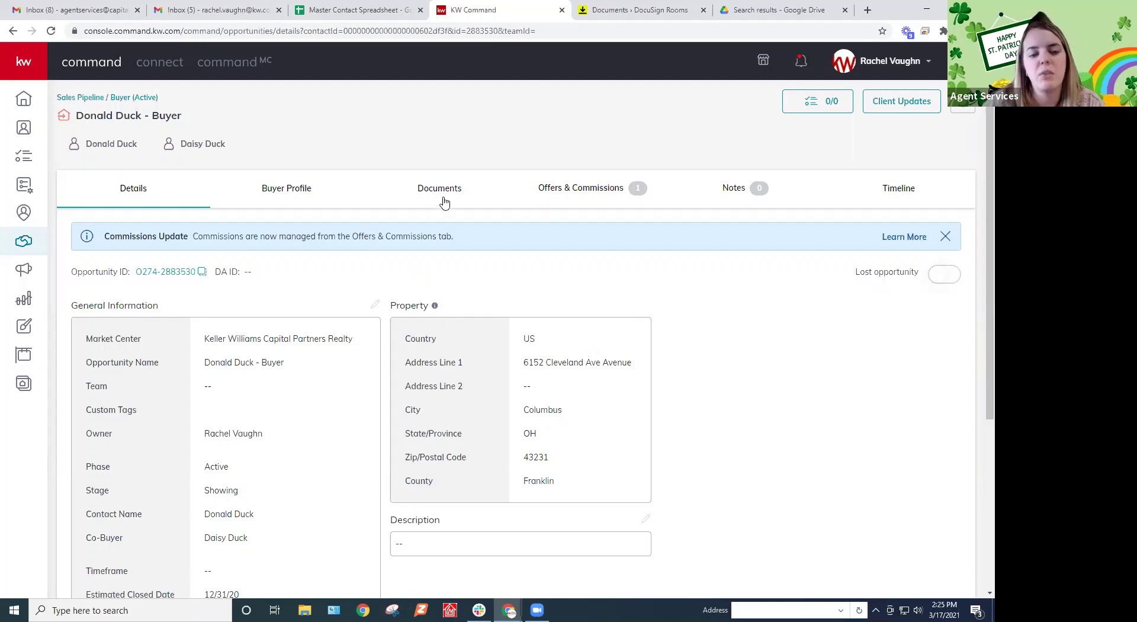
{"action": "left_click", "coordinate": [915, 106]}
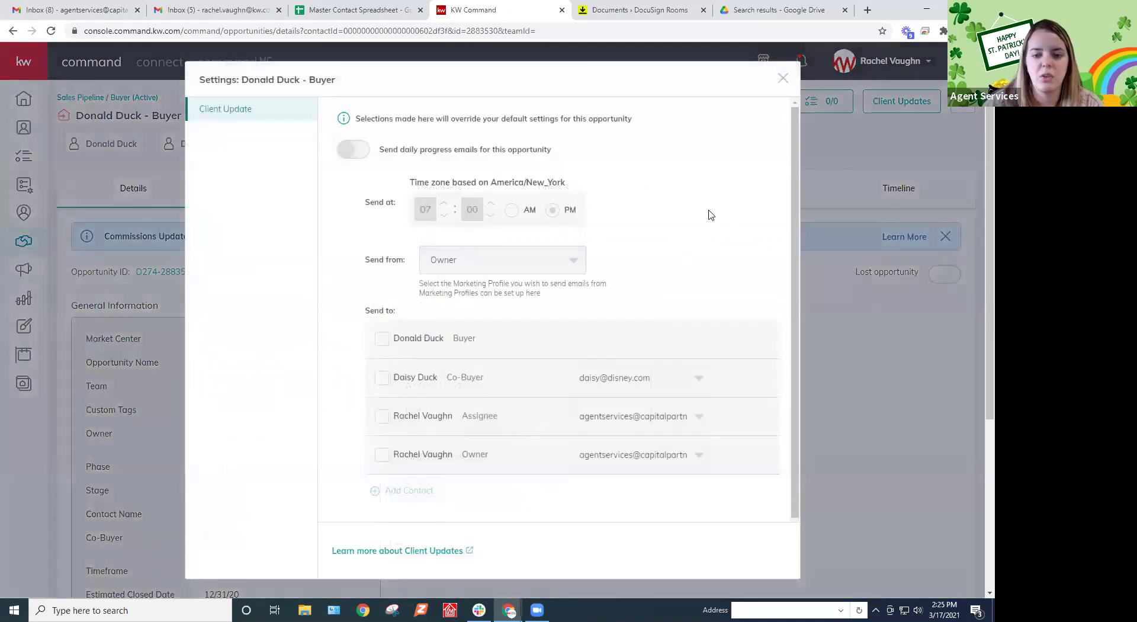
{"action": "left_click", "coordinate": [783, 78]}
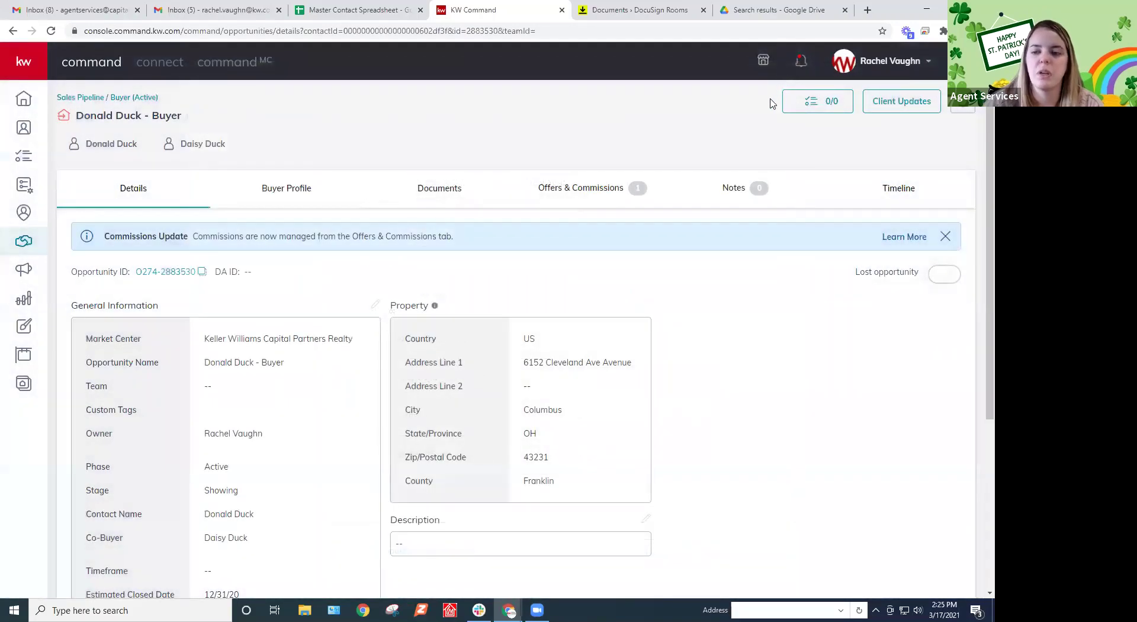
{"action": "left_click", "coordinate": [818, 106]}
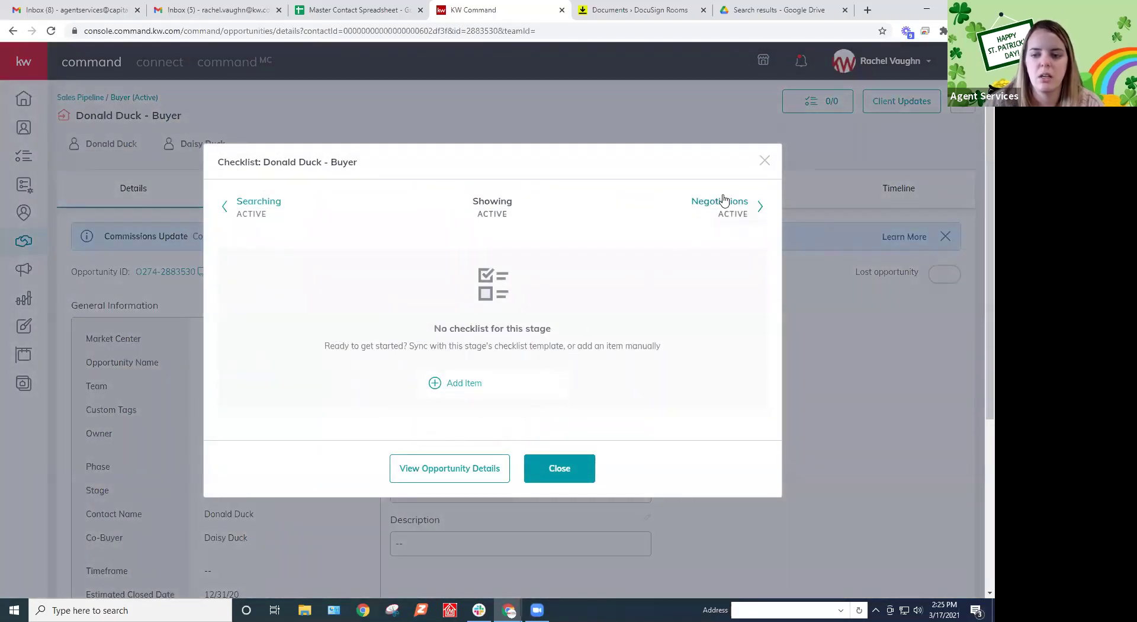
{"action": "left_click", "coordinate": [763, 162]}
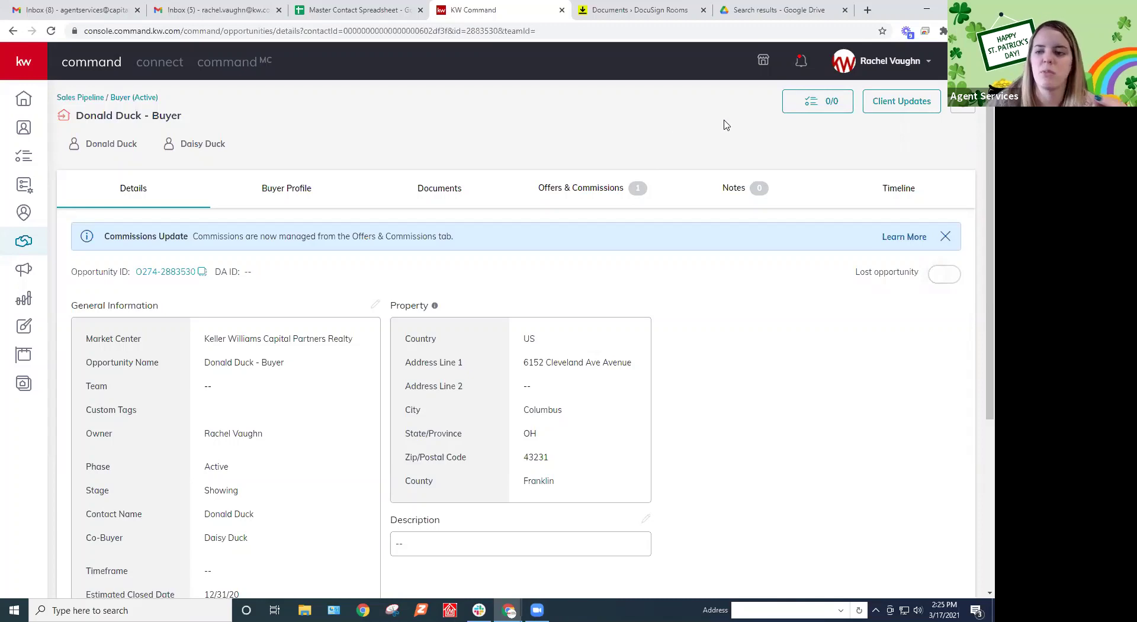
Preview the Default email template in the opportunity Client Update settings
{"action": "left_click", "coordinate": [962, 101]}
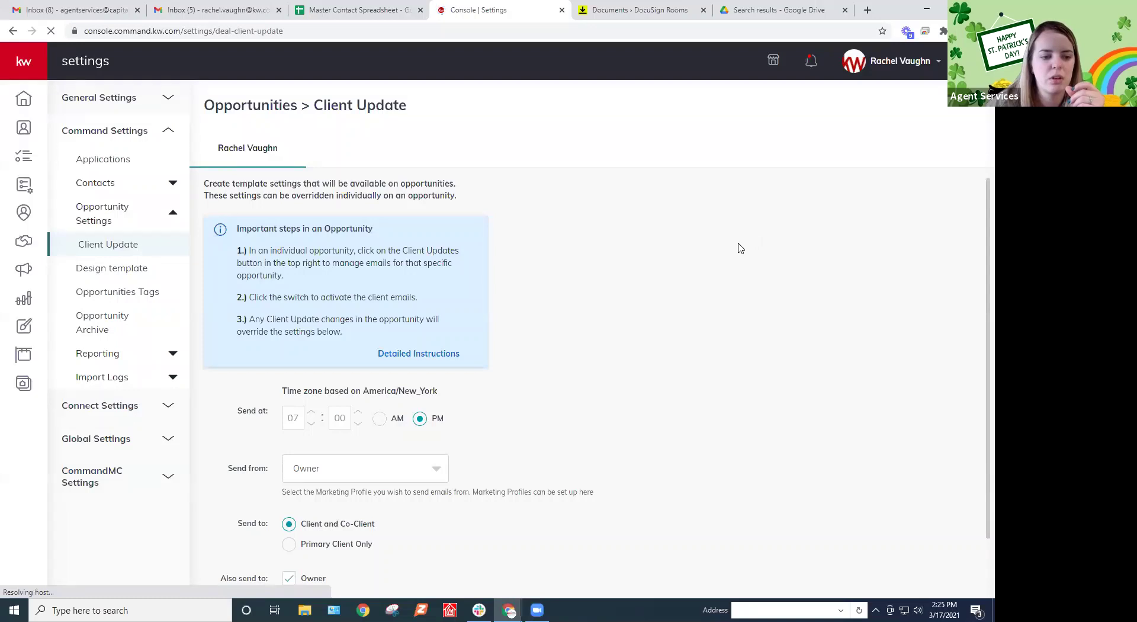
{"action": "scroll", "coordinate": [741, 247], "scroll_direction": "down", "scroll_amount": 1}
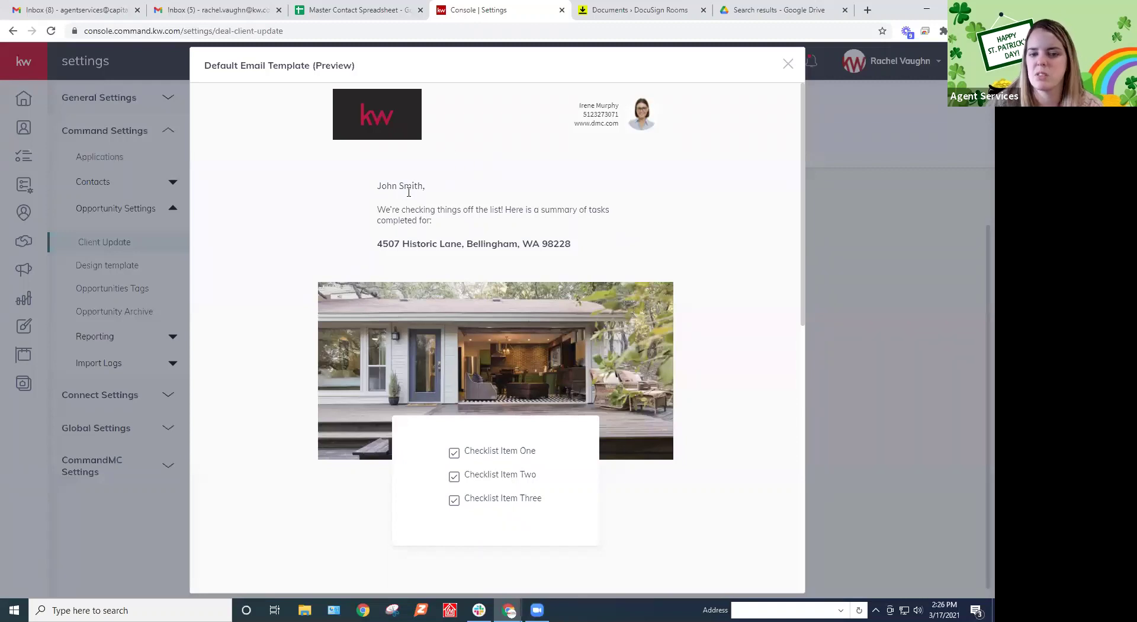
{"action": "scroll", "coordinate": [731, 266], "scroll_direction": "down", "scroll_amount": 1}
{"action": "scroll", "coordinate": [732, 266], "scroll_direction": "down", "scroll_amount": 5}
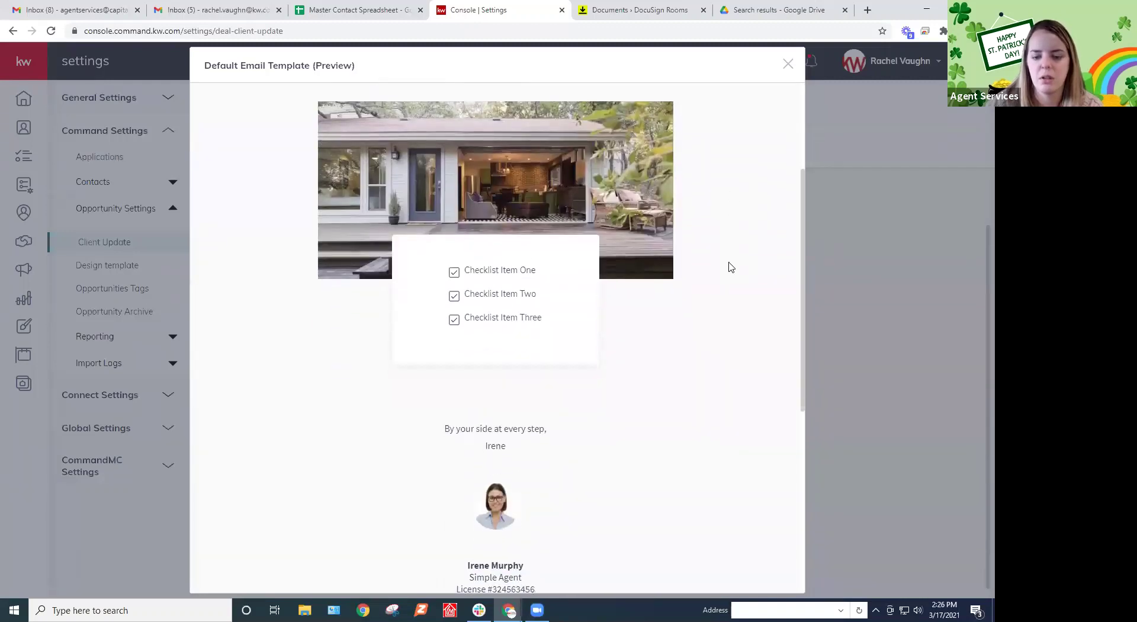
{"action": "scroll", "coordinate": [730, 266], "scroll_direction": "down", "scroll_amount": 3}
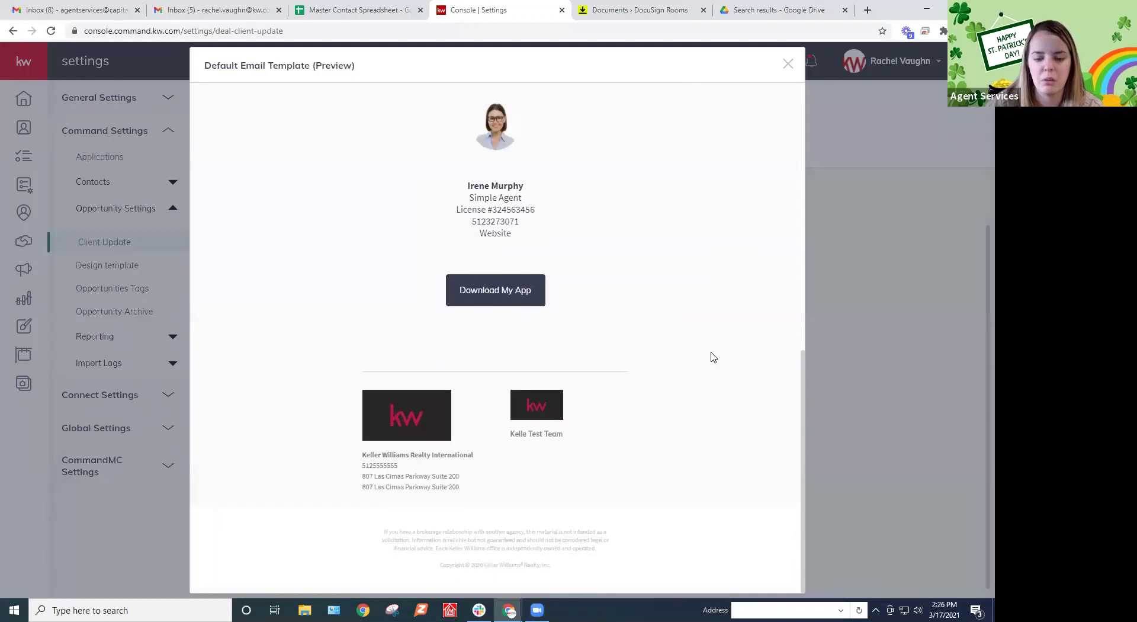
{"action": "scroll", "coordinate": [713, 357], "scroll_direction": "up", "scroll_amount": 10}
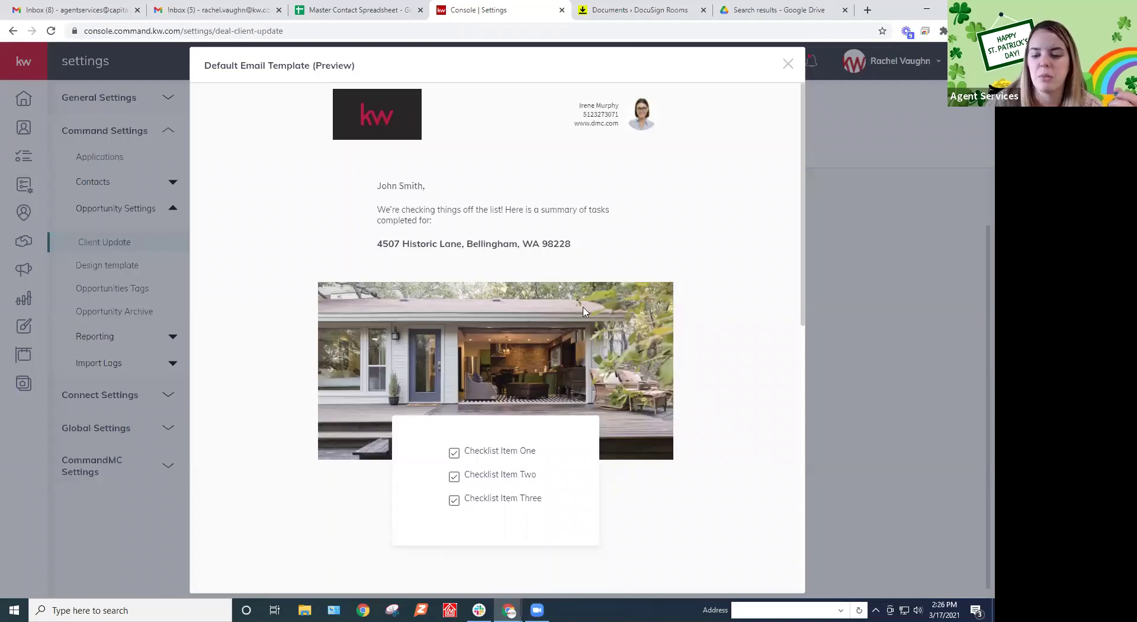
{"action": "scroll", "coordinate": [536, 341], "scroll_direction": "down", "scroll_amount": 2}
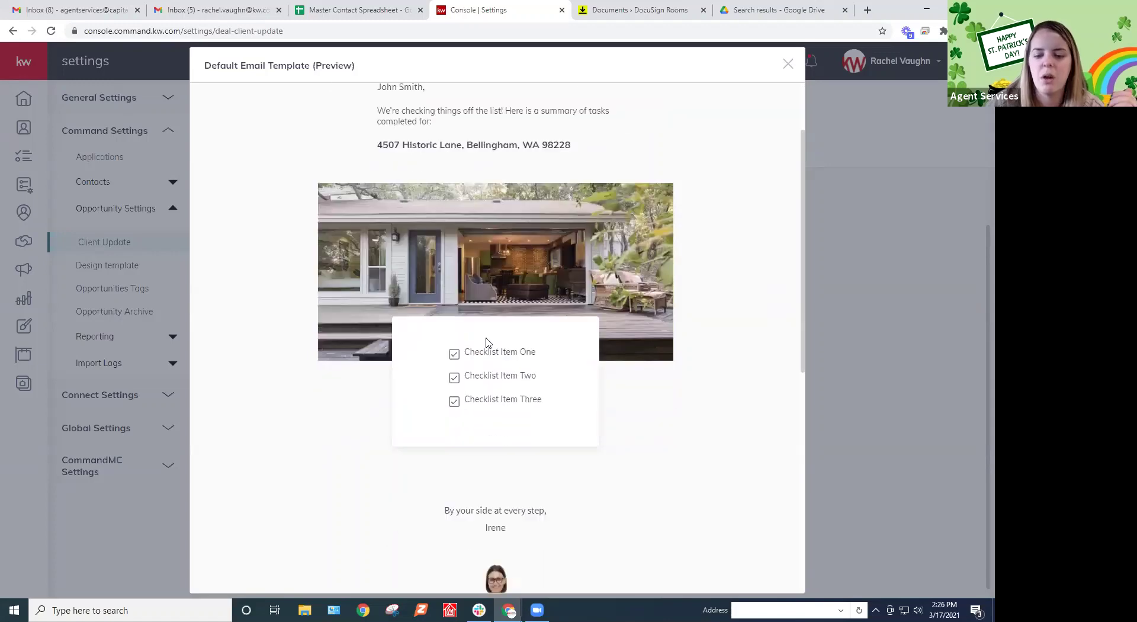
{"action": "scroll", "coordinate": [500, 411], "scroll_direction": "down", "scroll_amount": 7}
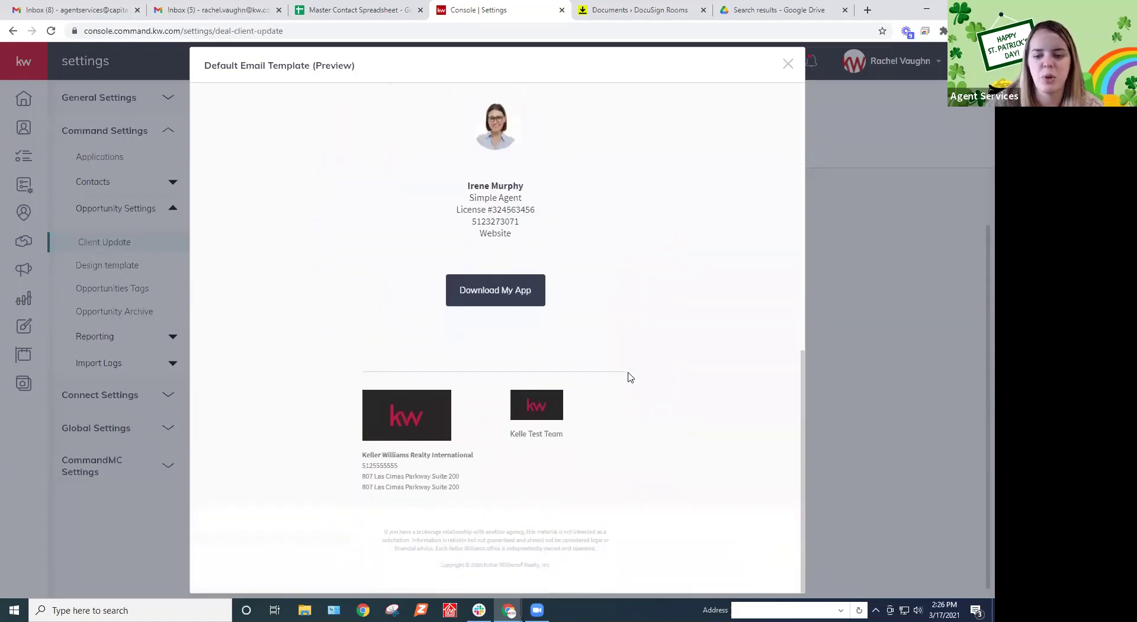
{"action": "scroll", "coordinate": [629, 378], "scroll_direction": "up", "scroll_amount": 9}
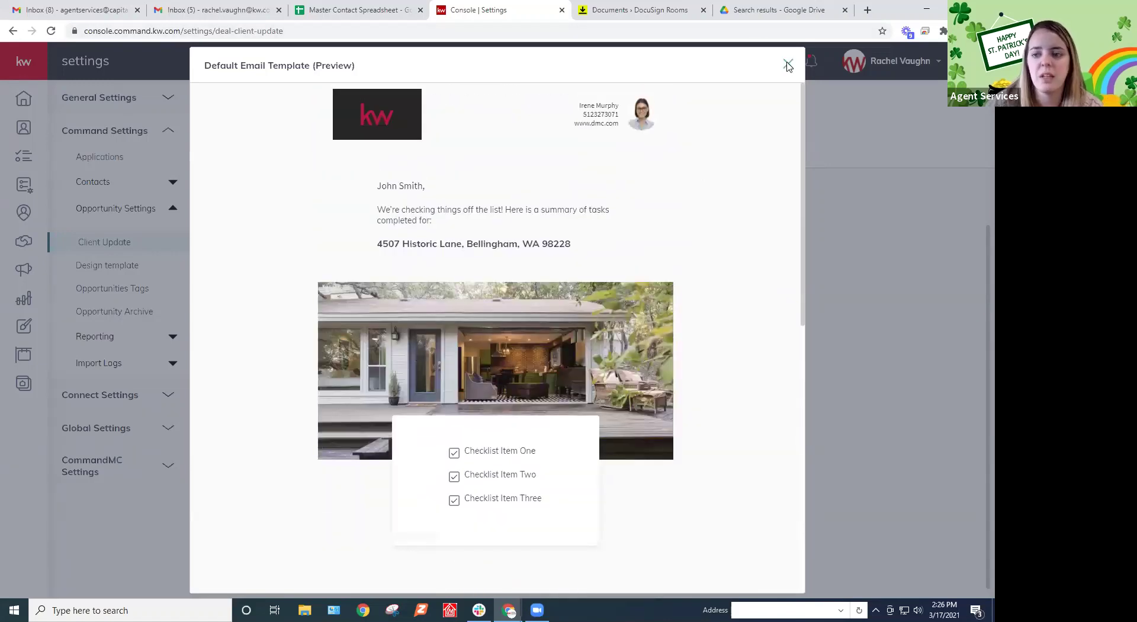
{"action": "left_click", "coordinate": [788, 64]}
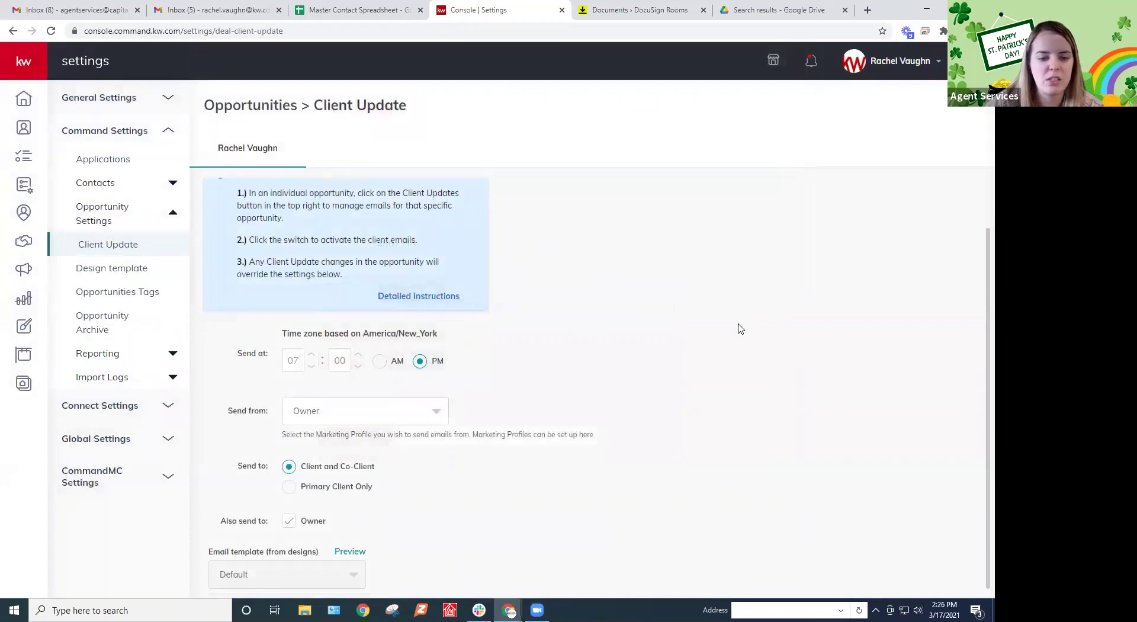
Check the Send from options, leaving the sender as Owner
{"action": "scroll", "coordinate": [724, 351], "scroll_direction": "up", "scroll_amount": 1}
{"action": "scroll", "coordinate": [723, 351], "scroll_direction": "down", "scroll_amount": 1}
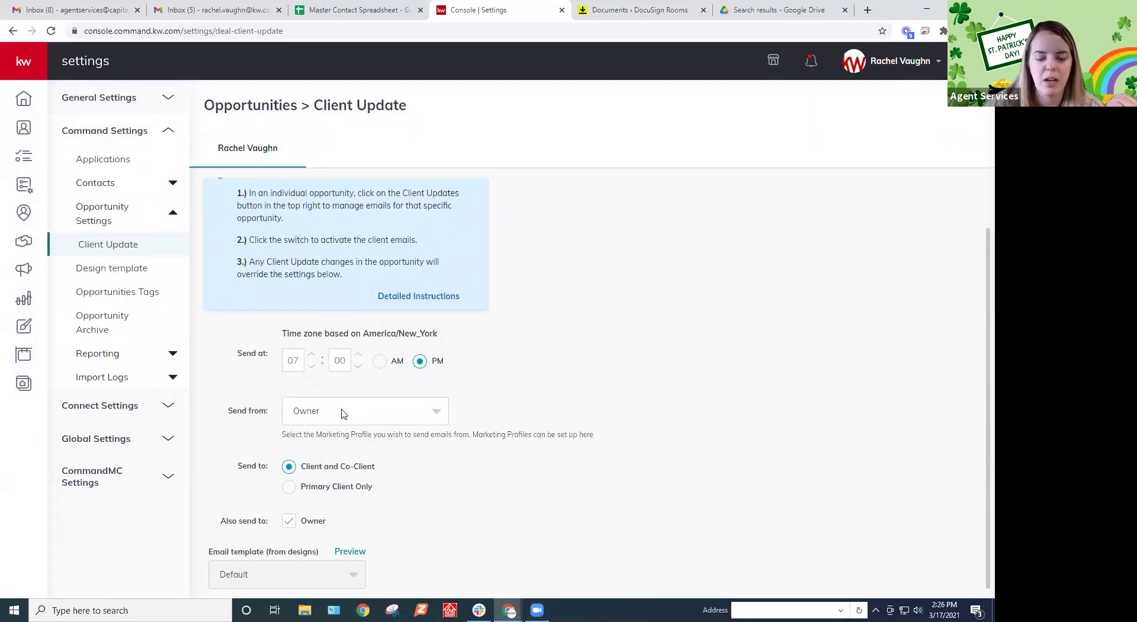
{"action": "left_click", "coordinate": [384, 414]}
{"action": "left_click", "coordinate": [385, 414]}
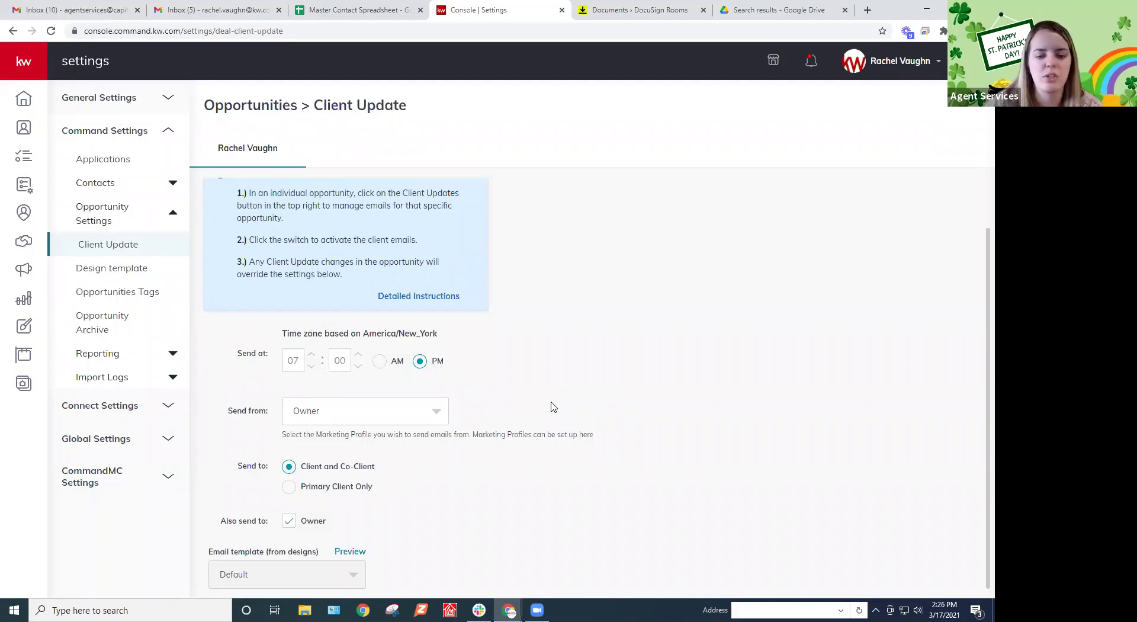
{"action": "scroll", "coordinate": [553, 407], "scroll_direction": "up", "scroll_amount": 1}
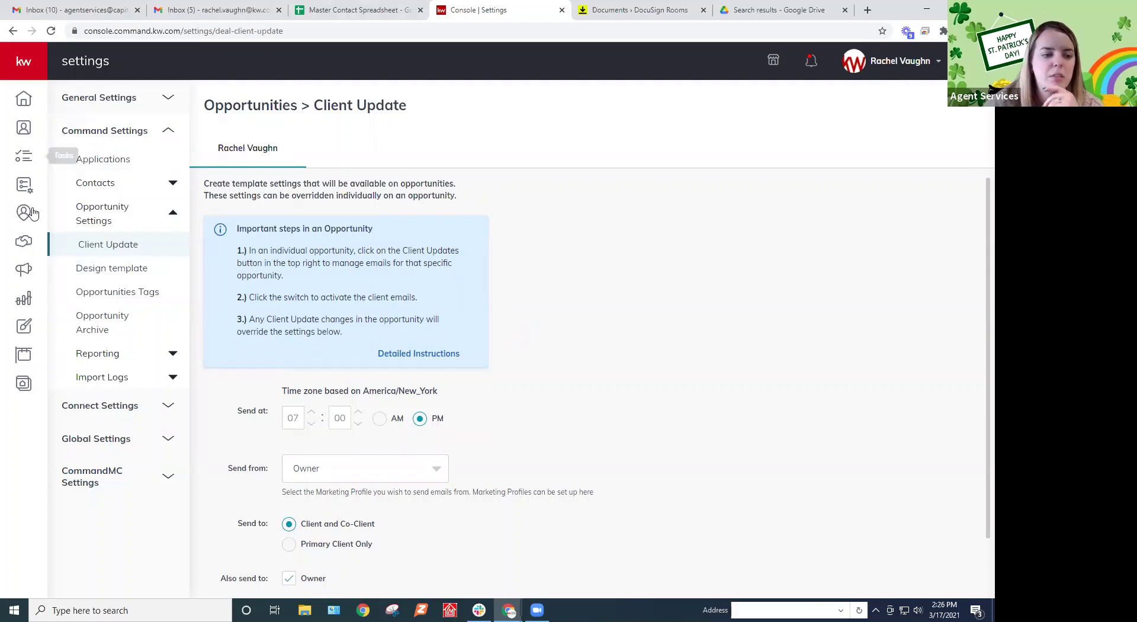
Return to the opportunities dashboard and scroll through the Listings, Buyers and Lease GCI figures
{"action": "left_click", "coordinate": [27, 242]}
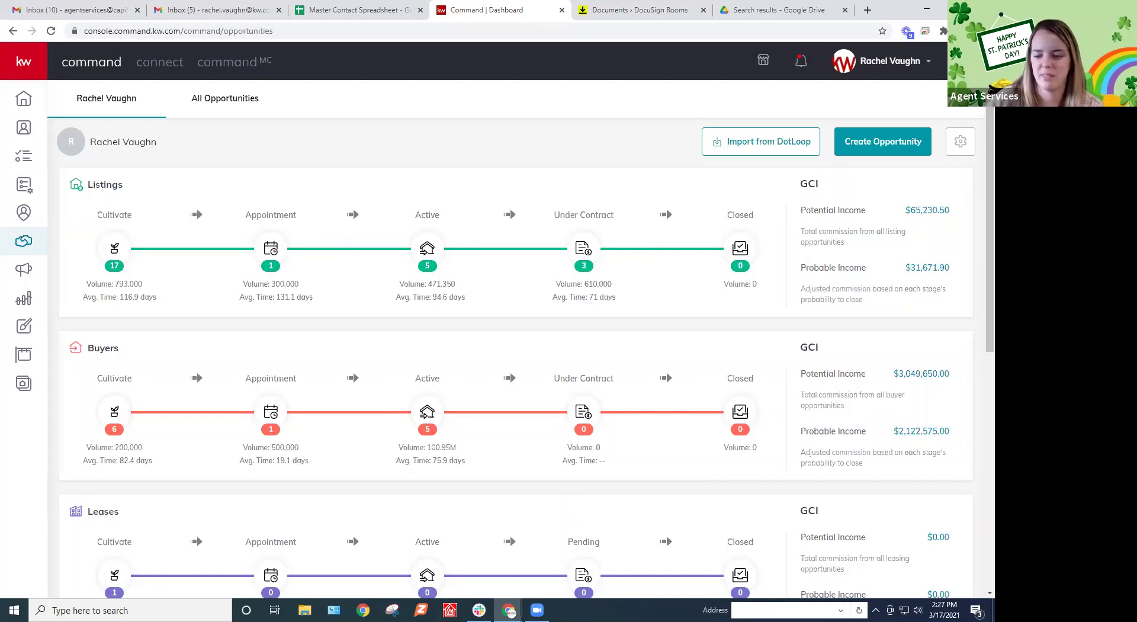
{"action": "scroll", "coordinate": [515, 356], "scroll_direction": "down", "scroll_amount": 2}
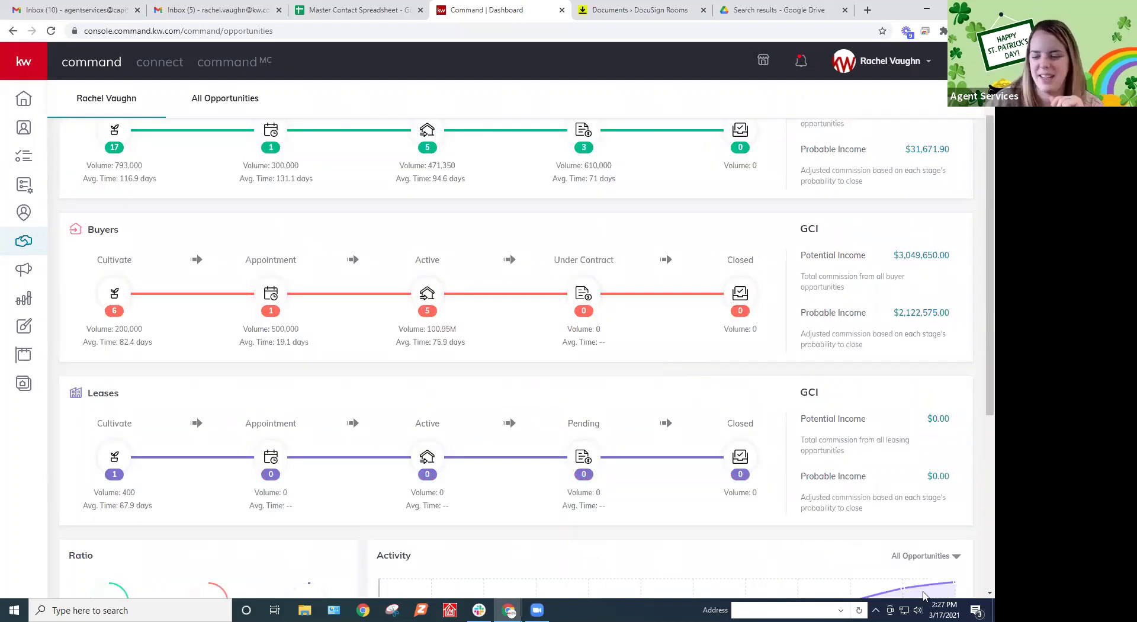